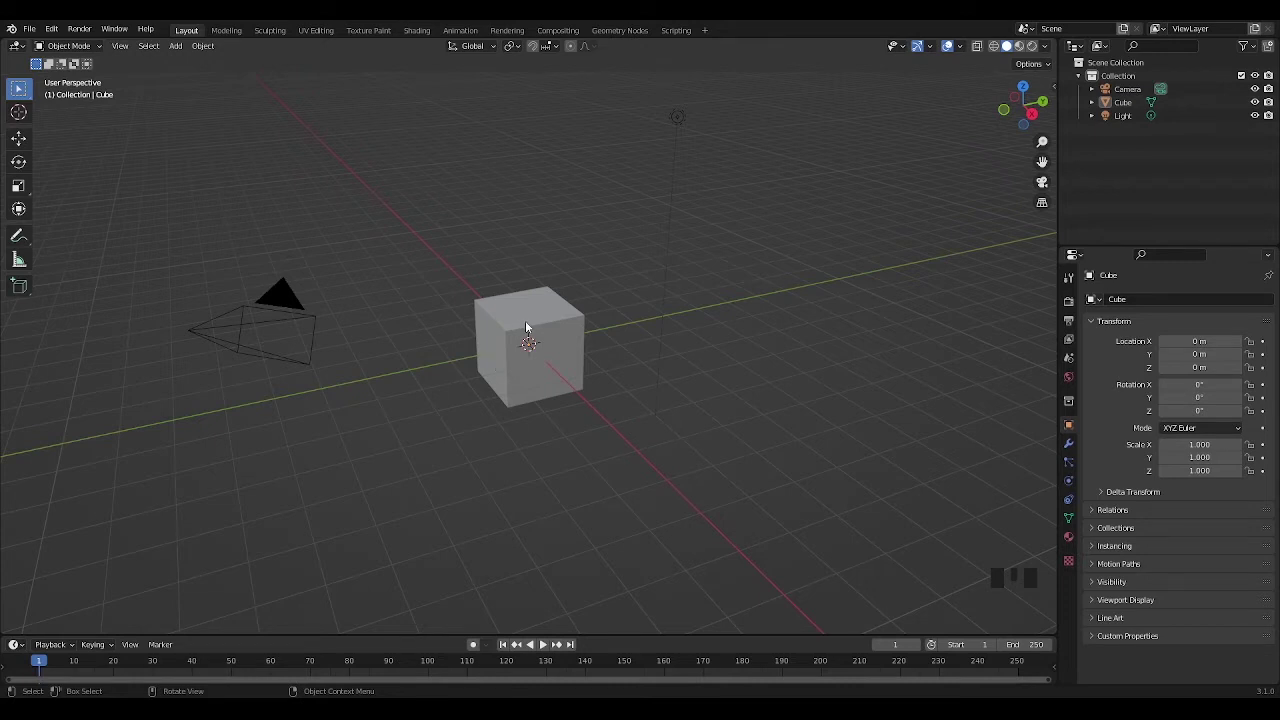
left_click(318, 312)
left_click_drag(286, 238, 302, 417)
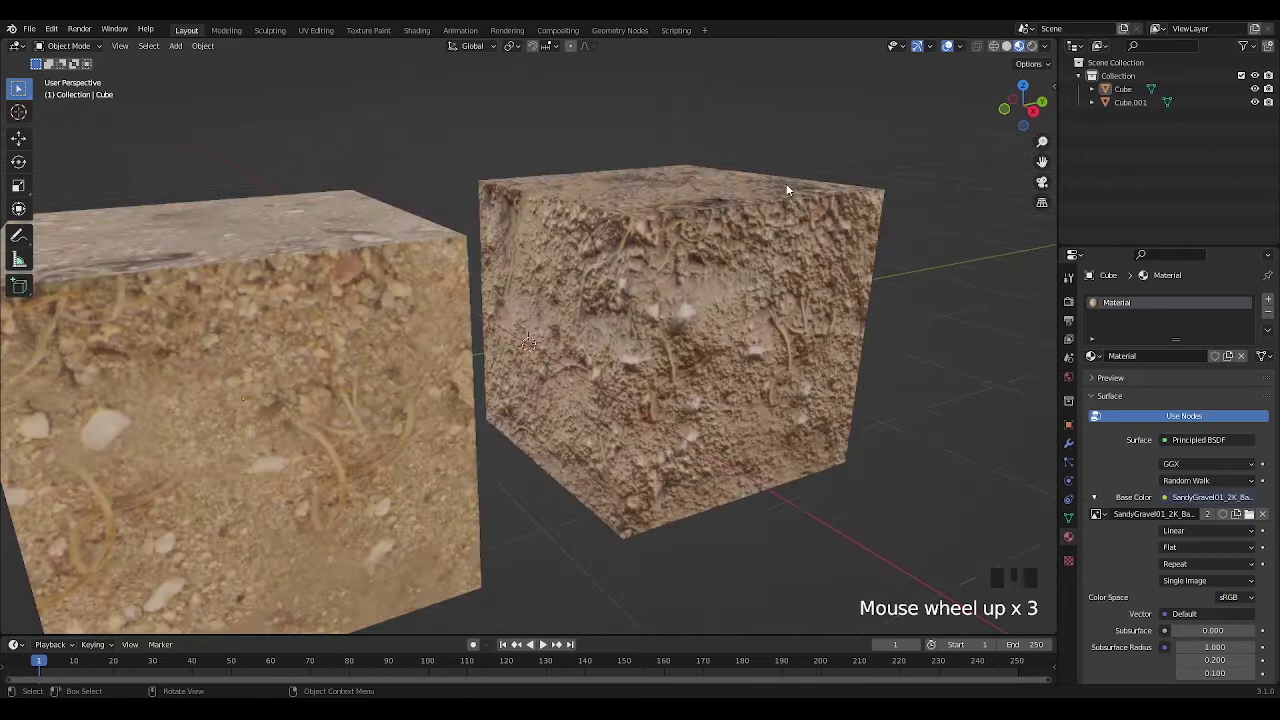
Examine the two gravel-textured cubes from several angles and distances, comparing their surface relief
middle_click_drag(786, 183, 729, 290, "shift")
scroll(660, 341, "down", 2)
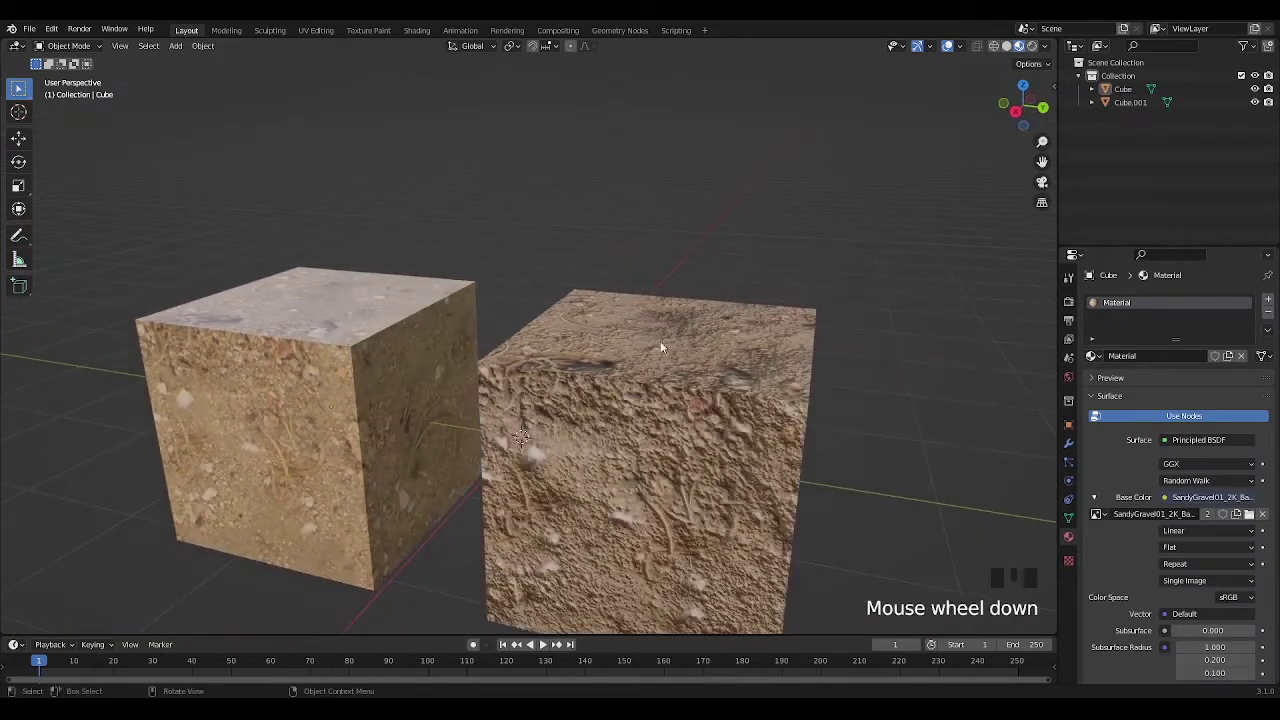
mouse_move(618, 392)
middle_mouse_down()
mouse_move(539, 396)
mouse_move(560, 404)
middle_mouse_up()
middle_click_drag(315, 258, 428, 285)
scroll(356, 271, "up", 3)
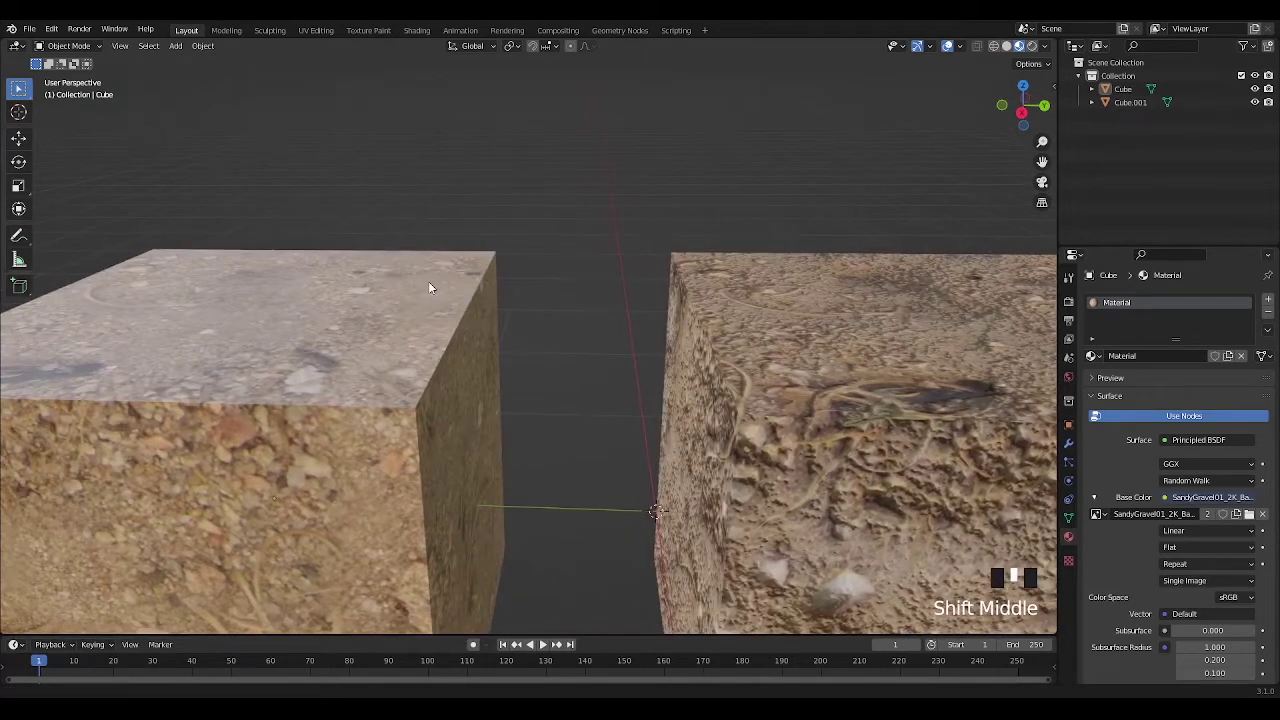
scroll(476, 338, "up", 3)
middle_click_drag(476, 338, 568, 304)
middle_click_drag(568, 304, 504, 299)
scroll(371, 343, "down", 1)
middle_click_drag(371, 343, 482, 483)
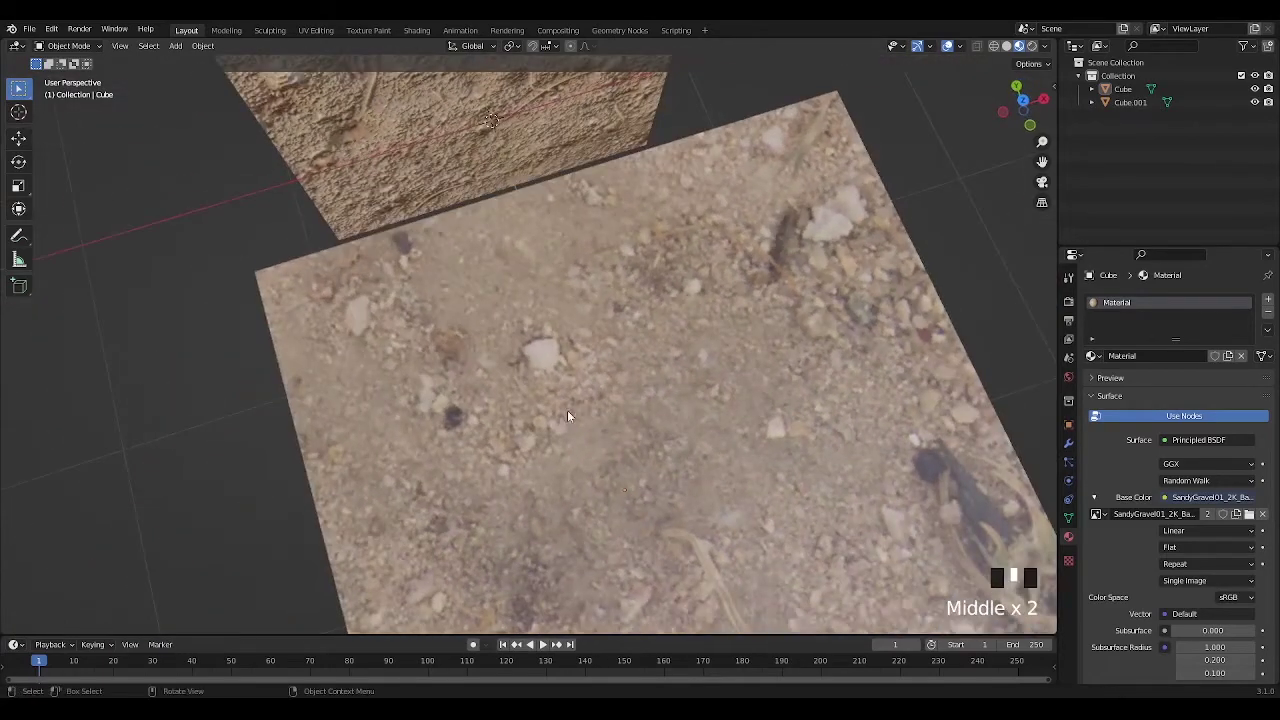
middle_click_drag(567, 416, 577, 382)
scroll(572, 305, "down", 3)
scroll(653, 281, "down", 1)
scroll(546, 374, "up", 2)
scroll(566, 363, "down", 2)
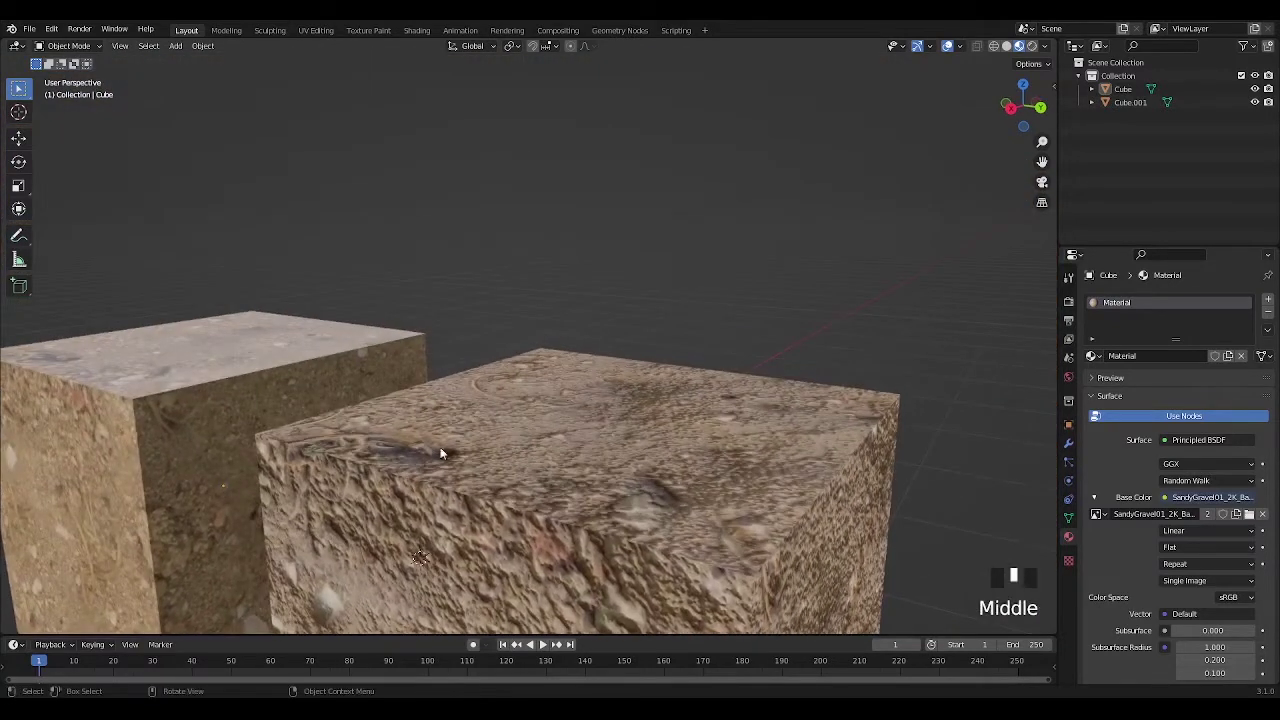
Delete both gravel-textured cubes from the scene
left_click(364, 277)
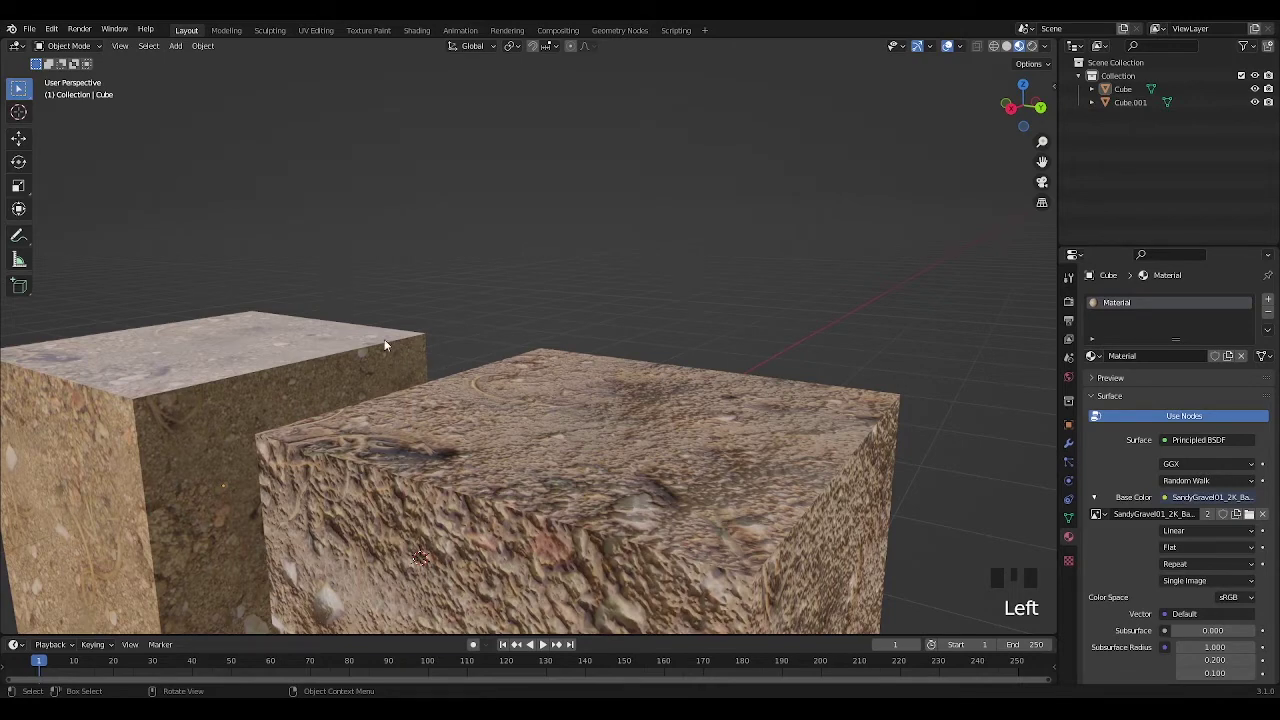
left_click_drag(383, 287, 684, 527)
key("Delete")
Add a new cube mesh to the empty scene and frame it in the view
middle_click_drag(671, 511, 700, 497)
key("shift+a")
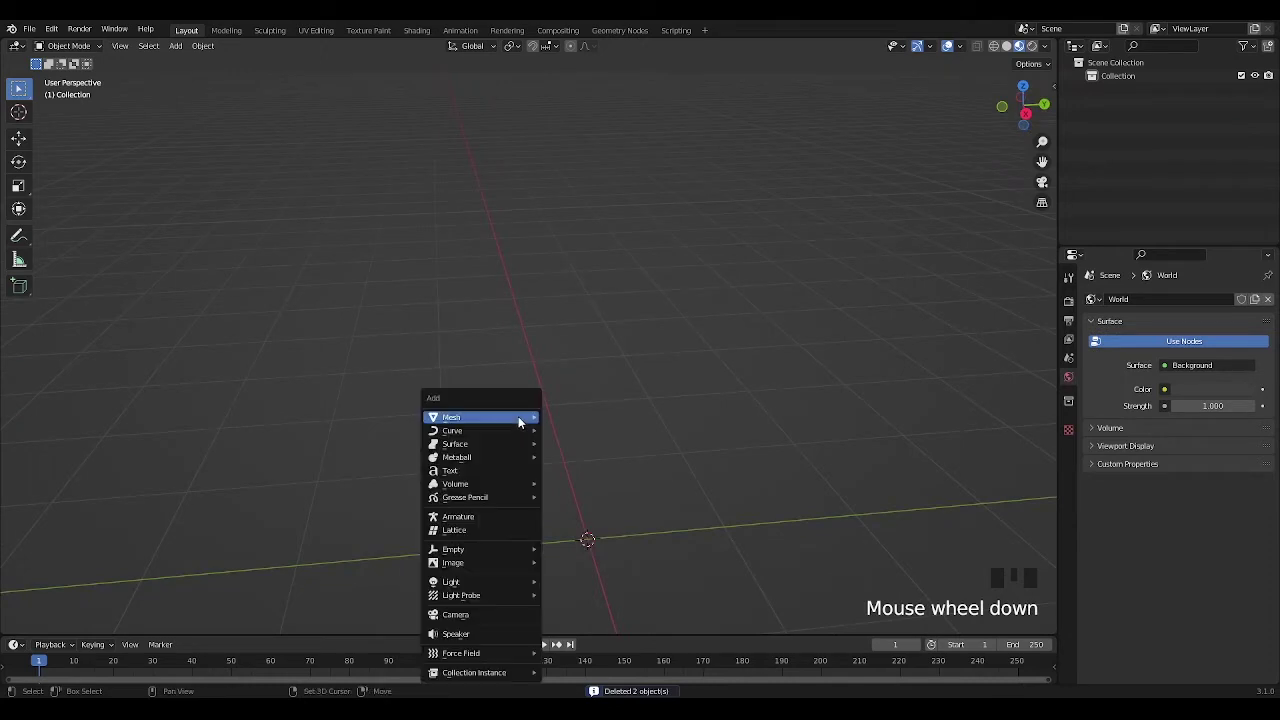
mouse_move(518, 416)
left_click(587, 430)
scroll(589, 431, "down", 1)
mouse_move(589, 431)
middle_mouse_down()
mouse_move(620, 434)
mouse_move(589, 423)
middle_mouse_up()
key("KP_Decimal")
scroll(589, 417, "down", 3)
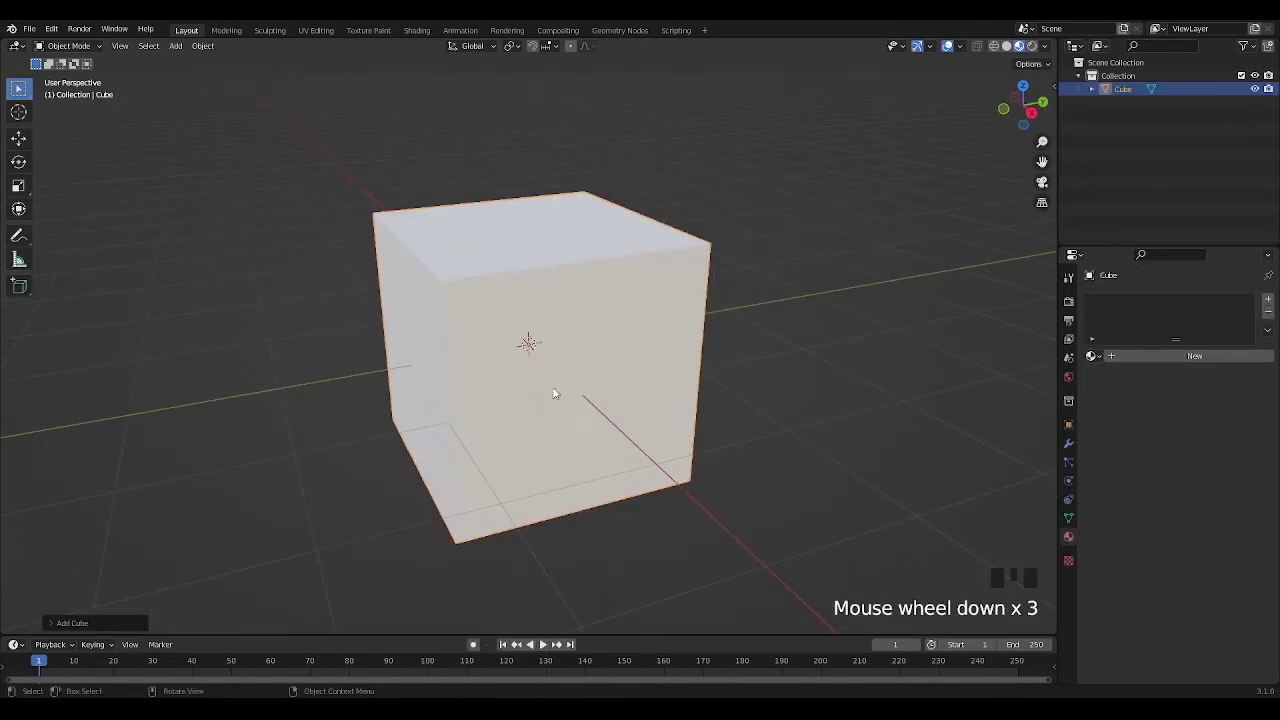
Switch to the Shading workspace and create a new material for the cube
left_click(417, 30)
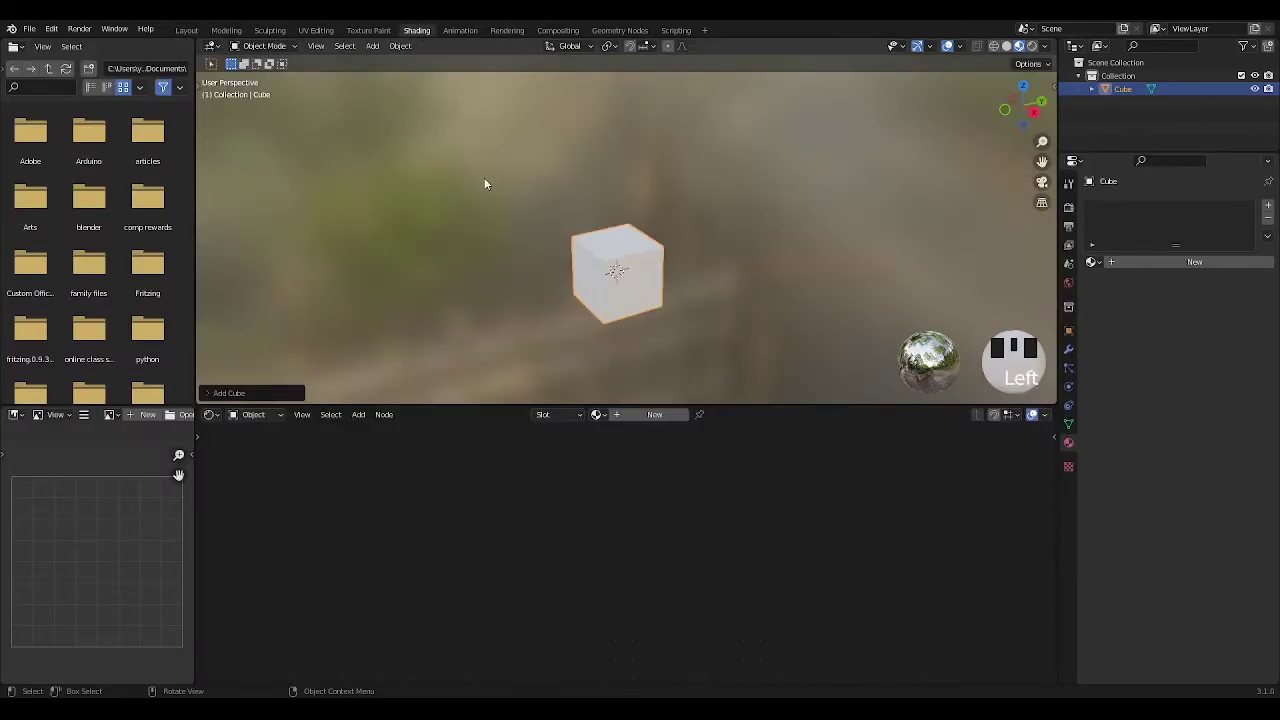
left_click(654, 414)
middle_click_drag(589, 486, 630, 506)
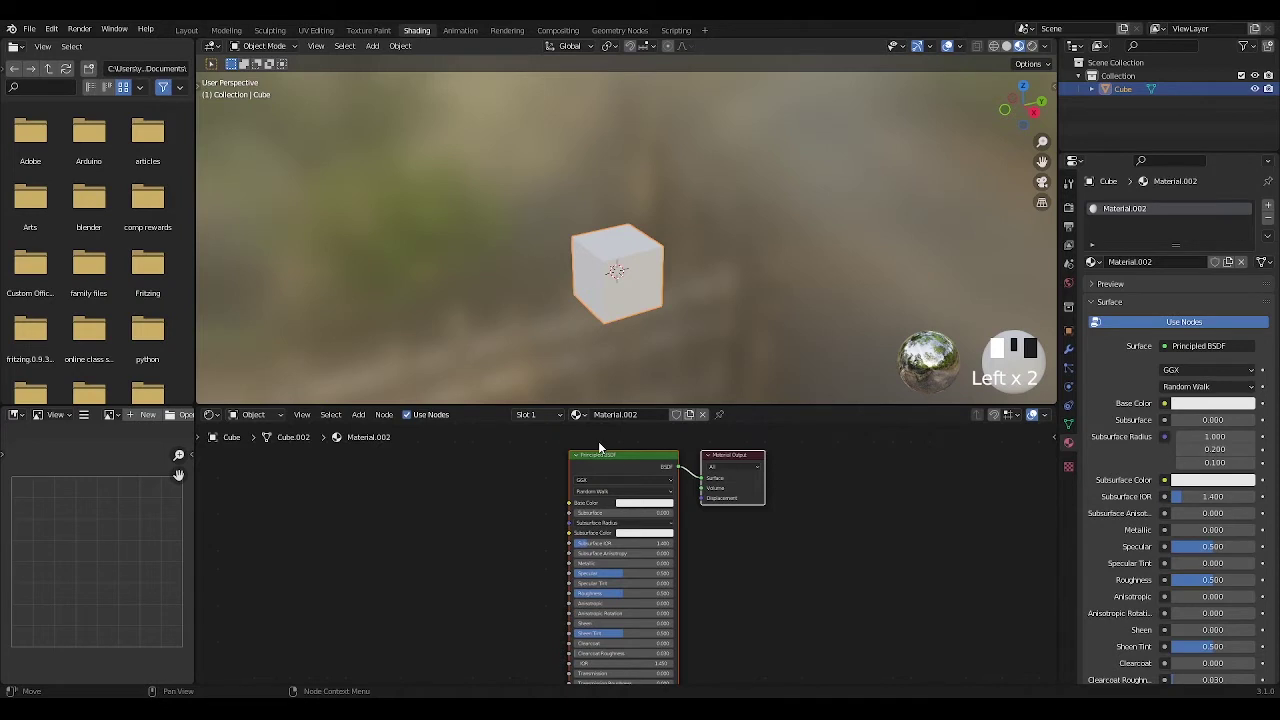
left_click(734, 574)
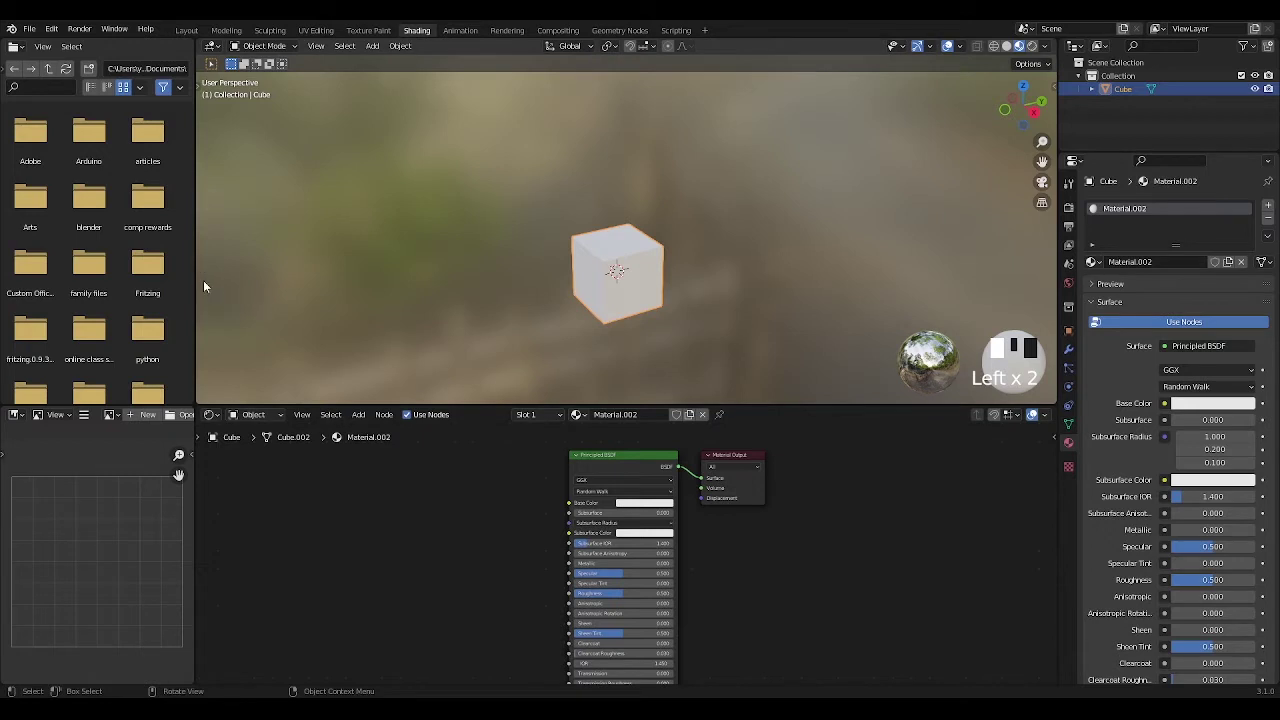
Open the program preferences
left_click(53, 29)
left_click(83, 224)
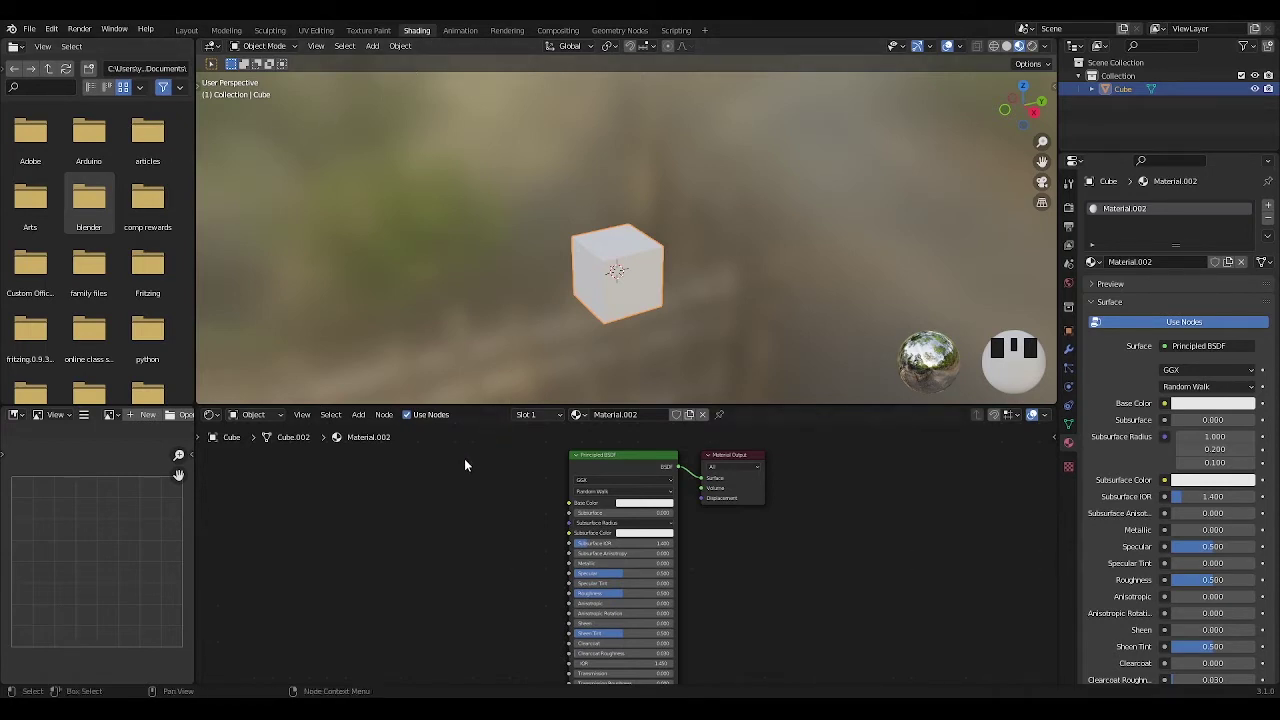
Load the SandyGravel01 2K texture maps onto the Principled BSDF node with Node Wrangler's Principled Texture Setup
double_click(609, 464)
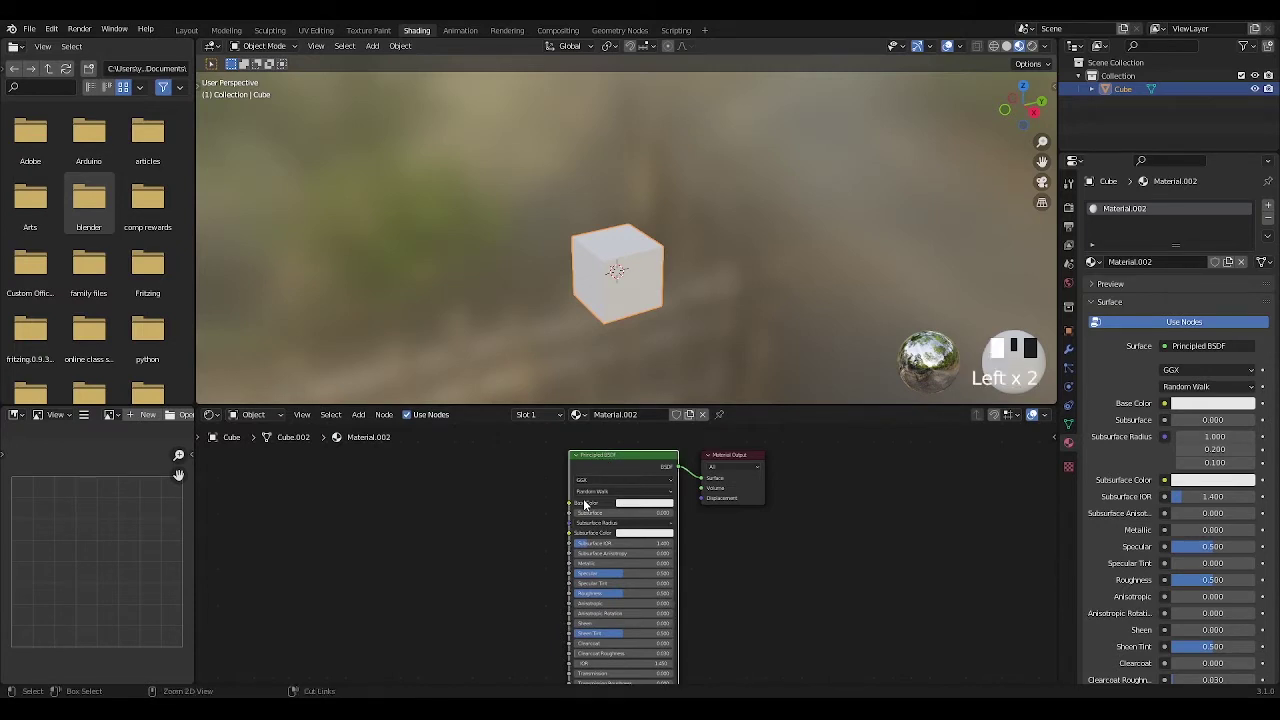
key("ctrl+shift+t")
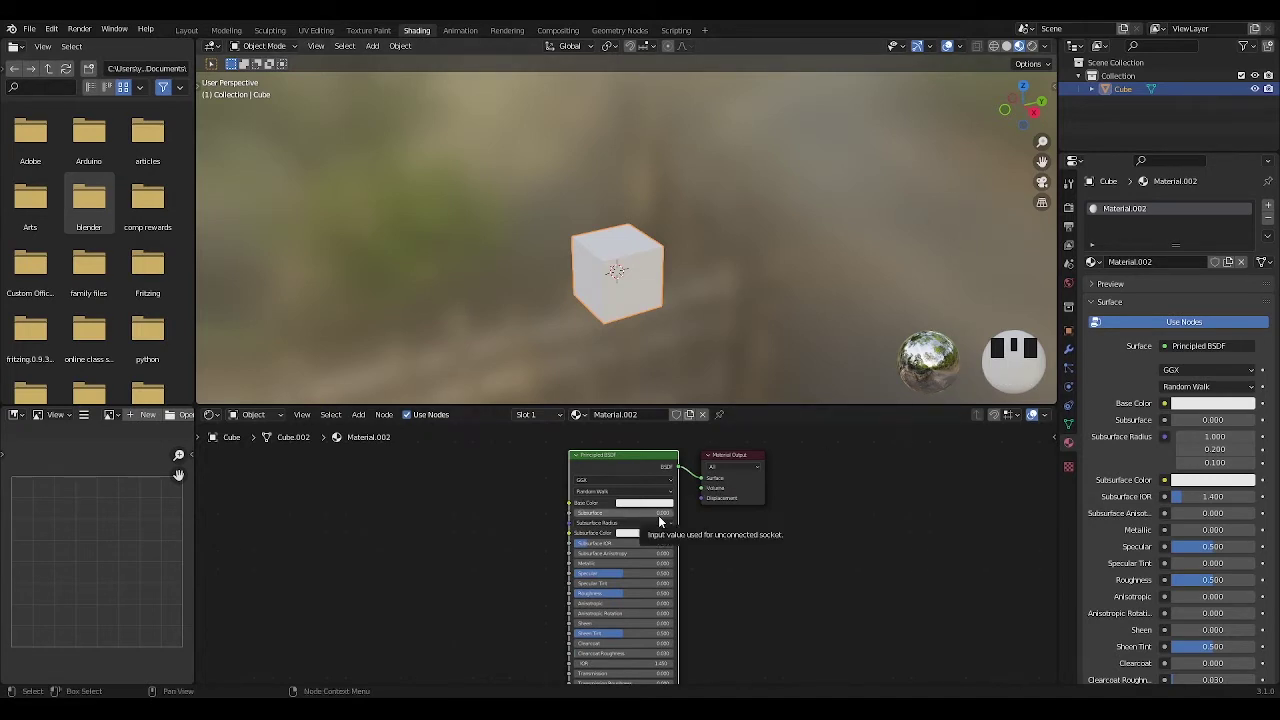
key("ctrl+shift+t")
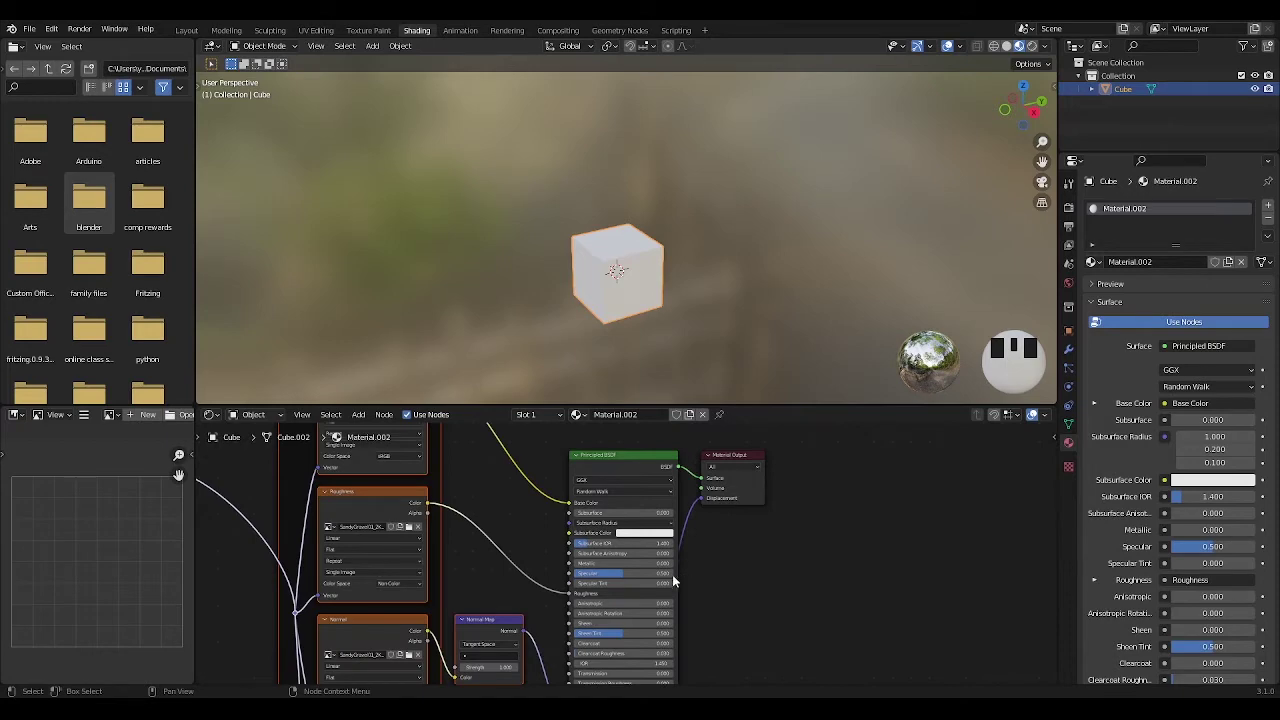
scroll(729, 620, "down", 2)
middle_click_drag(788, 597, 688, 607)
Move the Normal Map node slightly closer to the Principled BSDF node
scroll(688, 607, "up", 4)
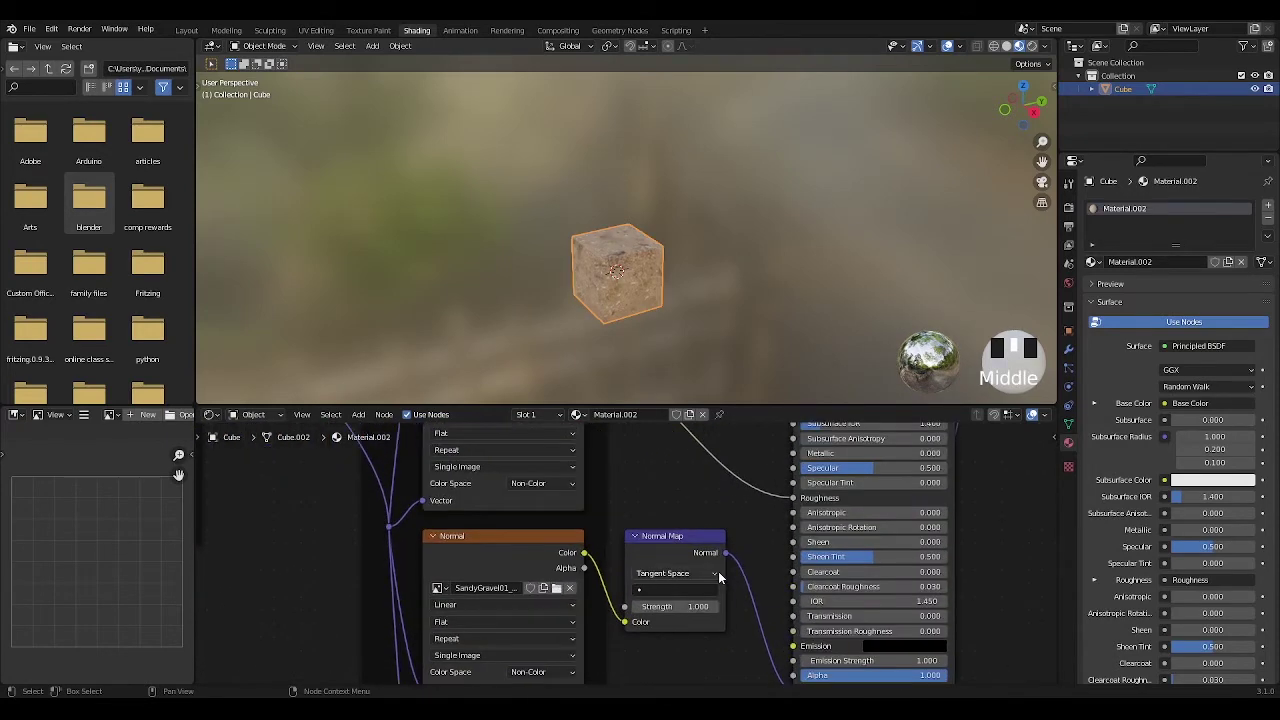
scroll(703, 594, "up", 2)
left_click_drag(676, 544, 702, 546)
scroll(623, 552, "down", 2)
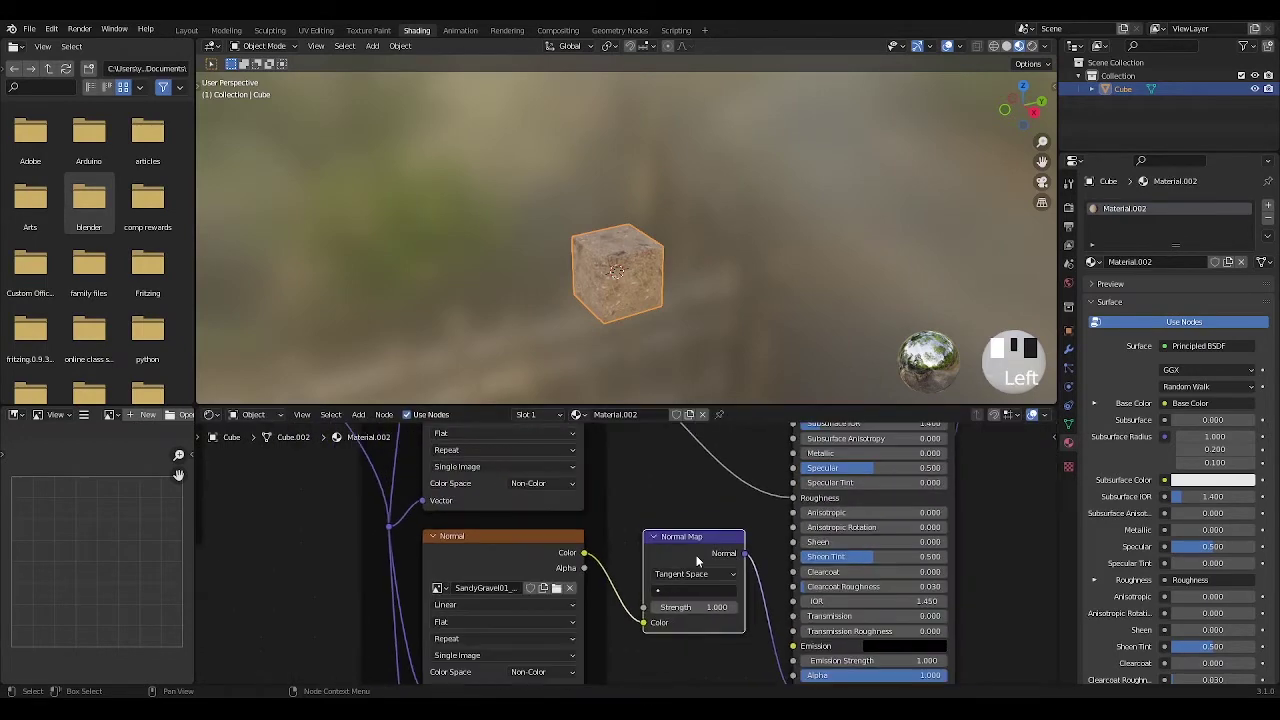
Set the Normal Map node's strength to 10 and inspect the cube's surface
scroll(564, 316, "up", 2)
scroll(564, 316, "up", 5)
scroll(584, 317, "down", 1)
middle_click_drag(584, 317, 678, 260)
scroll(658, 203, "up", 1)
scroll(659, 207, "up", 2)
scroll(681, 264, "down", 2)
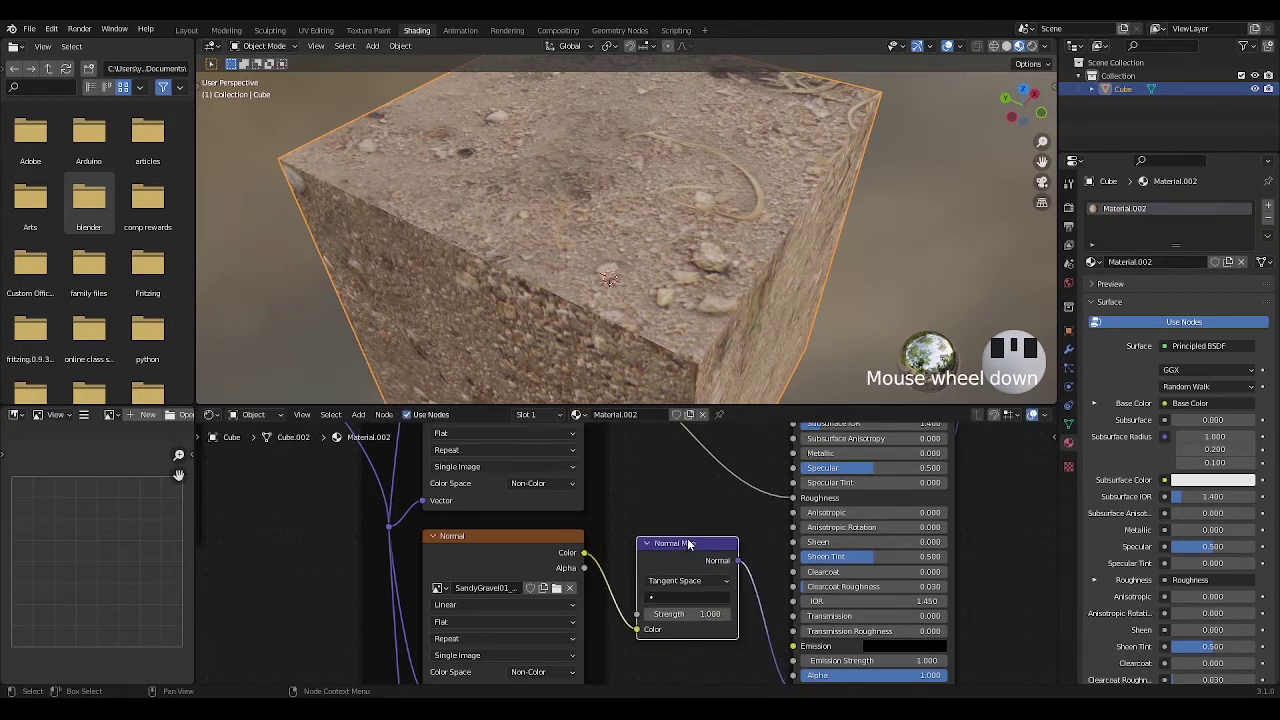
scroll(618, 560, "down", 5)
scroll(620, 558, "up", 5)
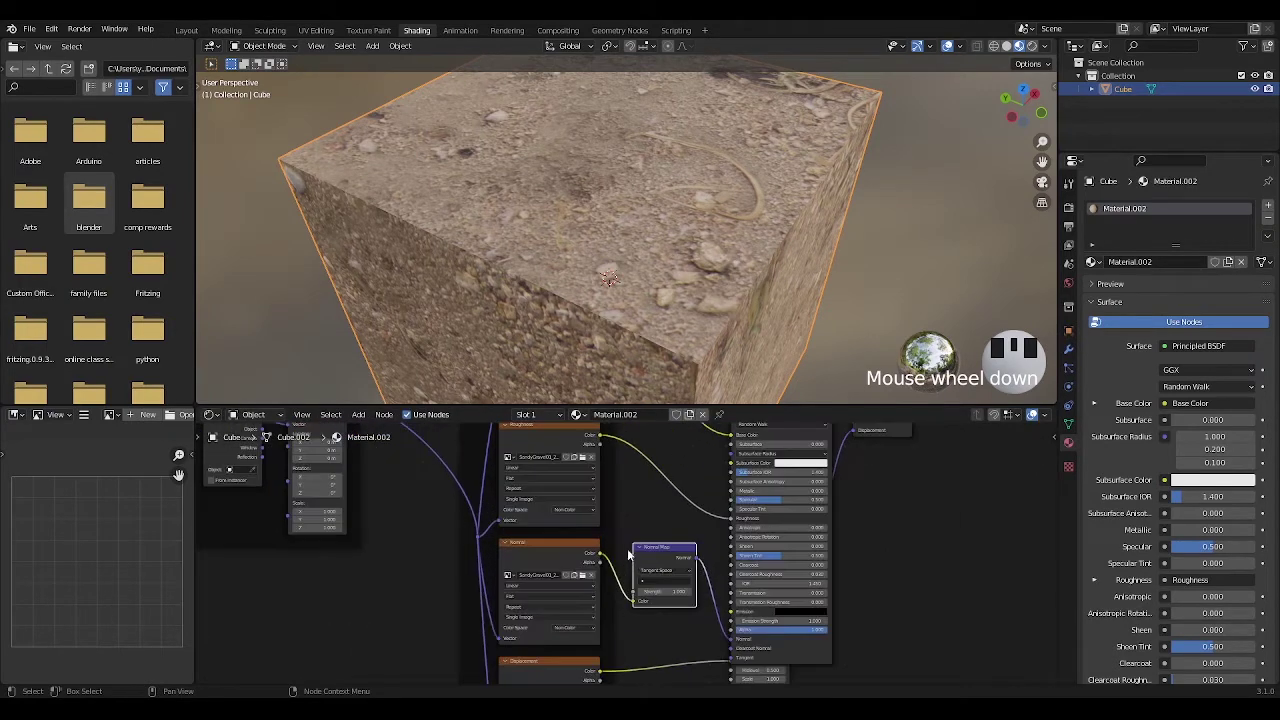
left_click_drag(697, 624, 925, 624)
middle_click_drag(494, 357, 674, 474)
scroll(590, 340, "down", 2)
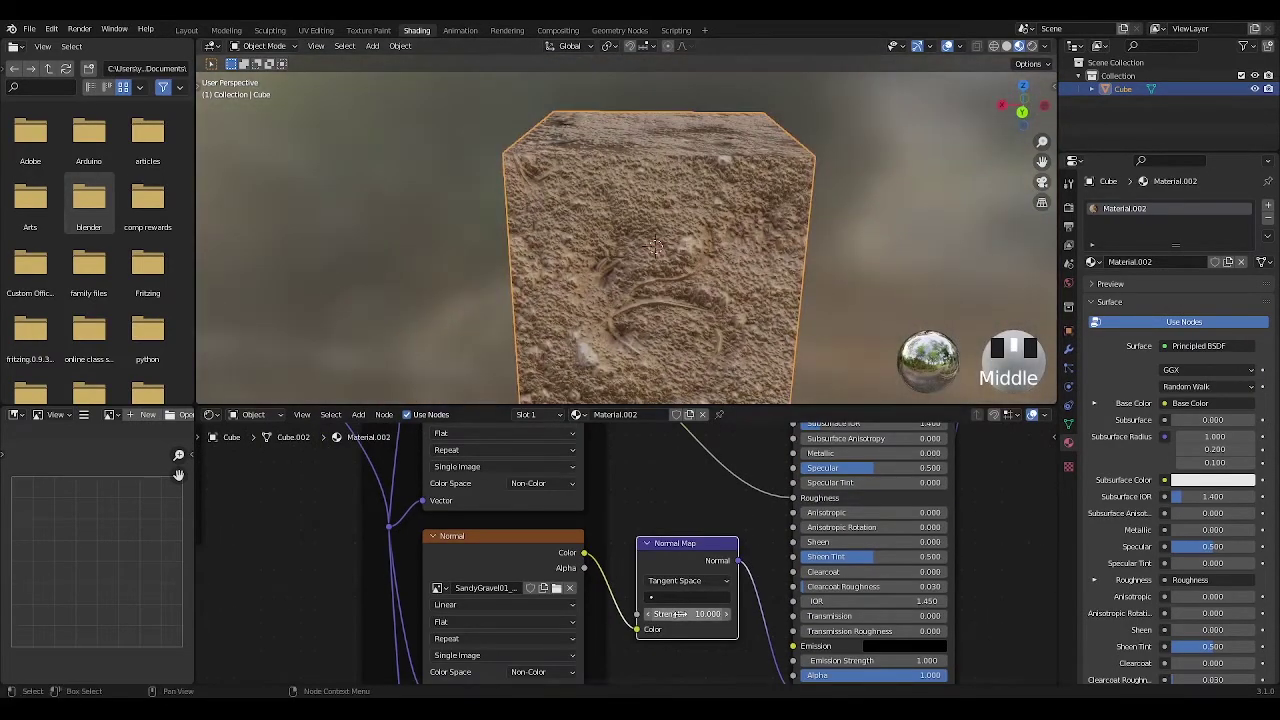
Set the Normal Map node's strength to 3.8 and check the effect on the cube
mouse_move(690, 613)
left_mouse_down()
mouse_move(590, 613)
mouse_move(727, 613)
mouse_move(652, 613)
mouse_move(724, 613)
mouse_move(670, 613)
left_mouse_up()
middle_click_drag(660, 300, 752, 286)
scroll(682, 286, "up", 2)
scroll(690, 270, "down", 3)
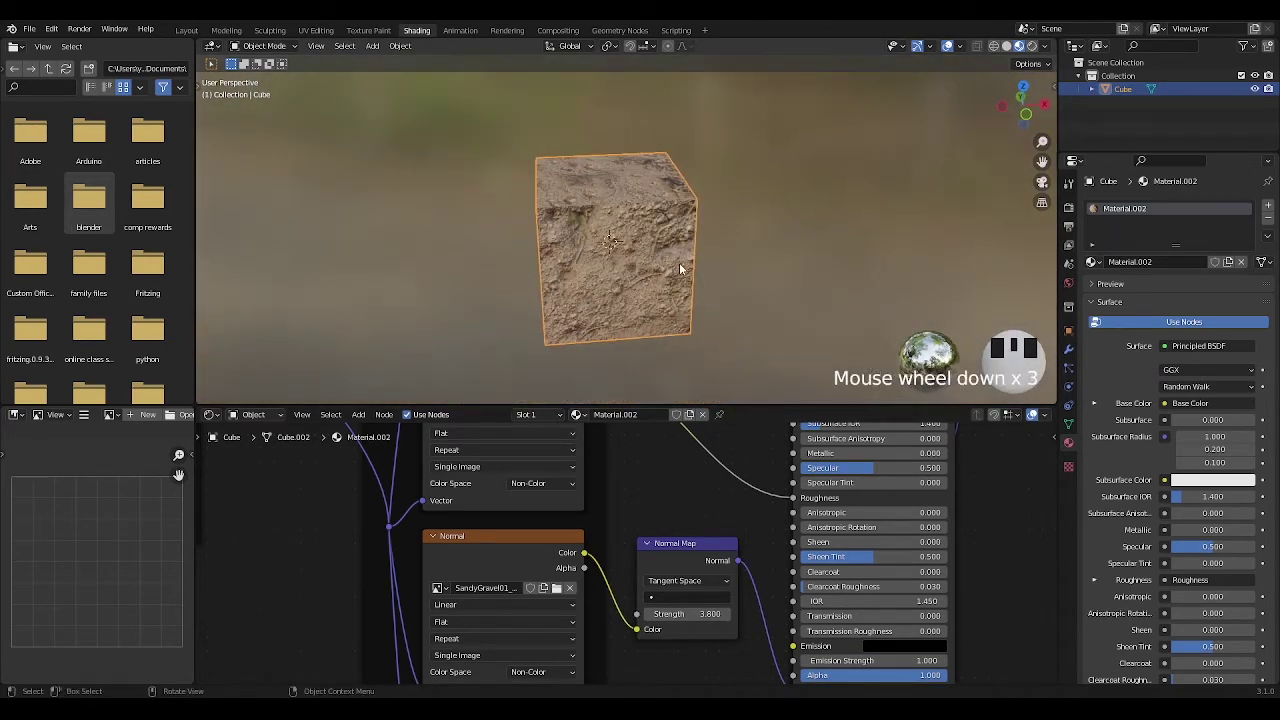
Delete the mapping, image texture, Normal Map and displacement nodes, keeping only the Principled BSDF and Material Output
scroll(665, 475, "down", 3)
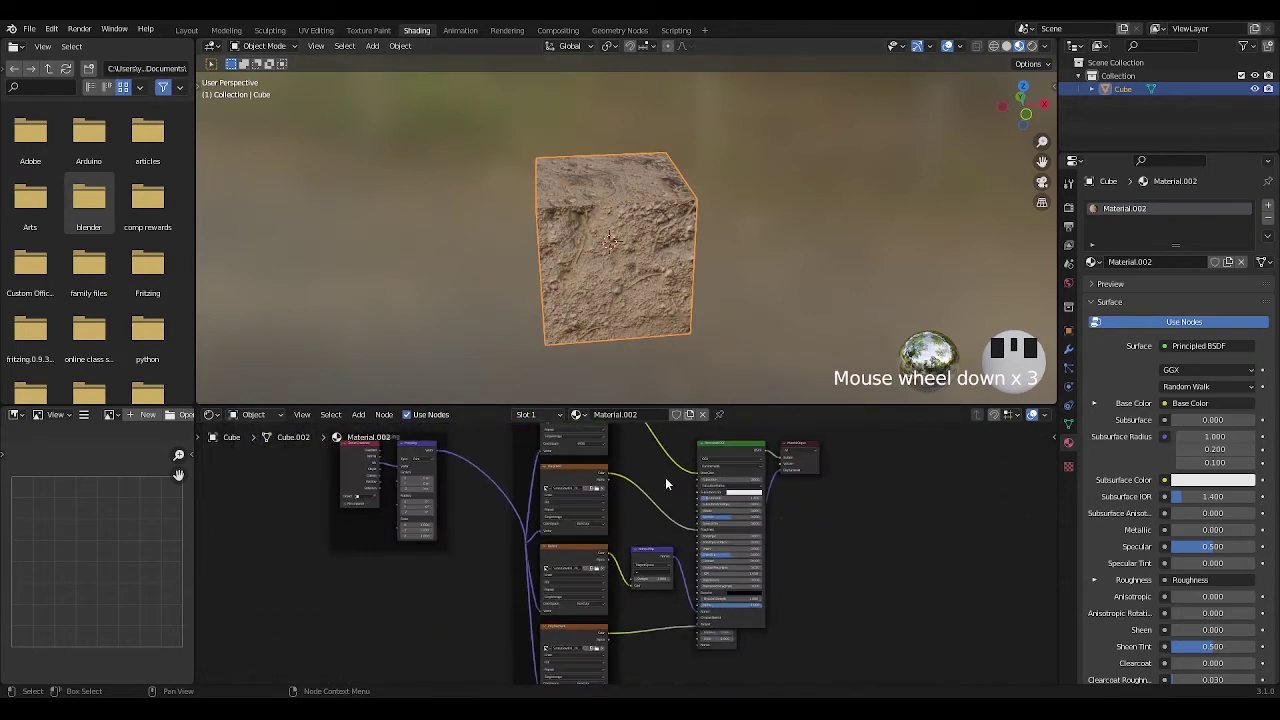
scroll(665, 477, "down", 3)
left_click_drag(451, 634, 630, 455)
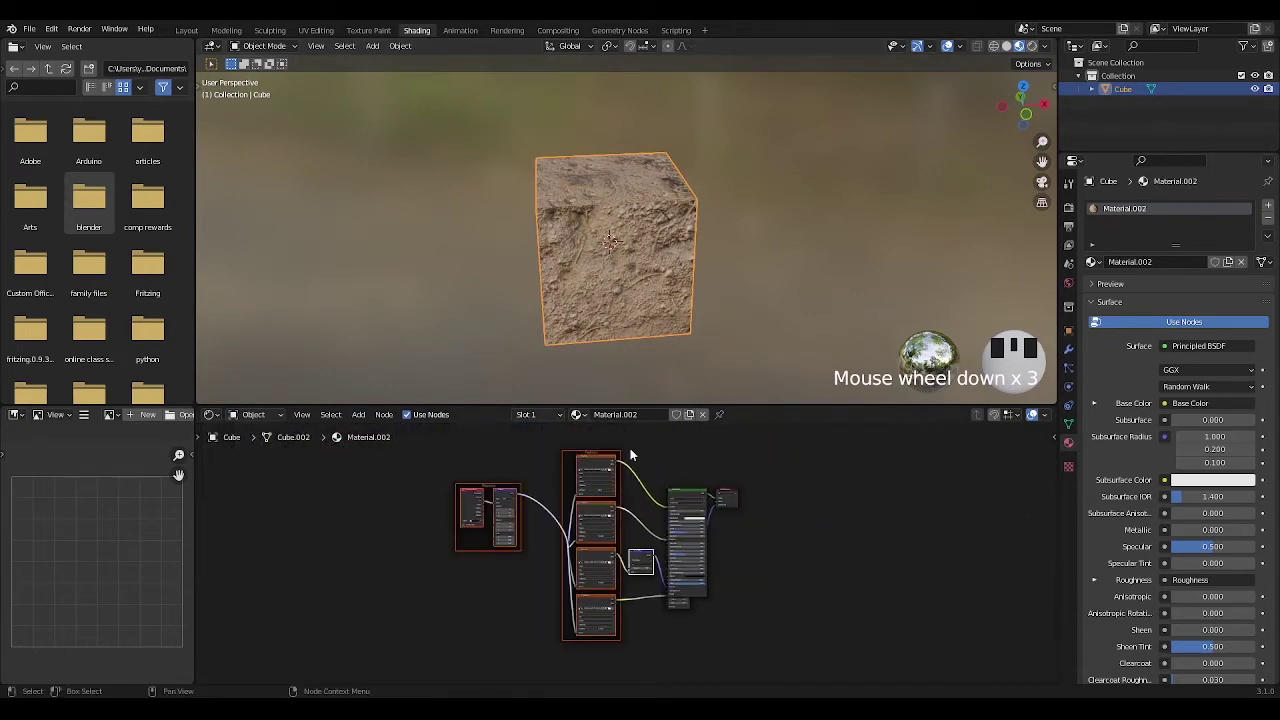
key("Delete")
left_click(691, 605)
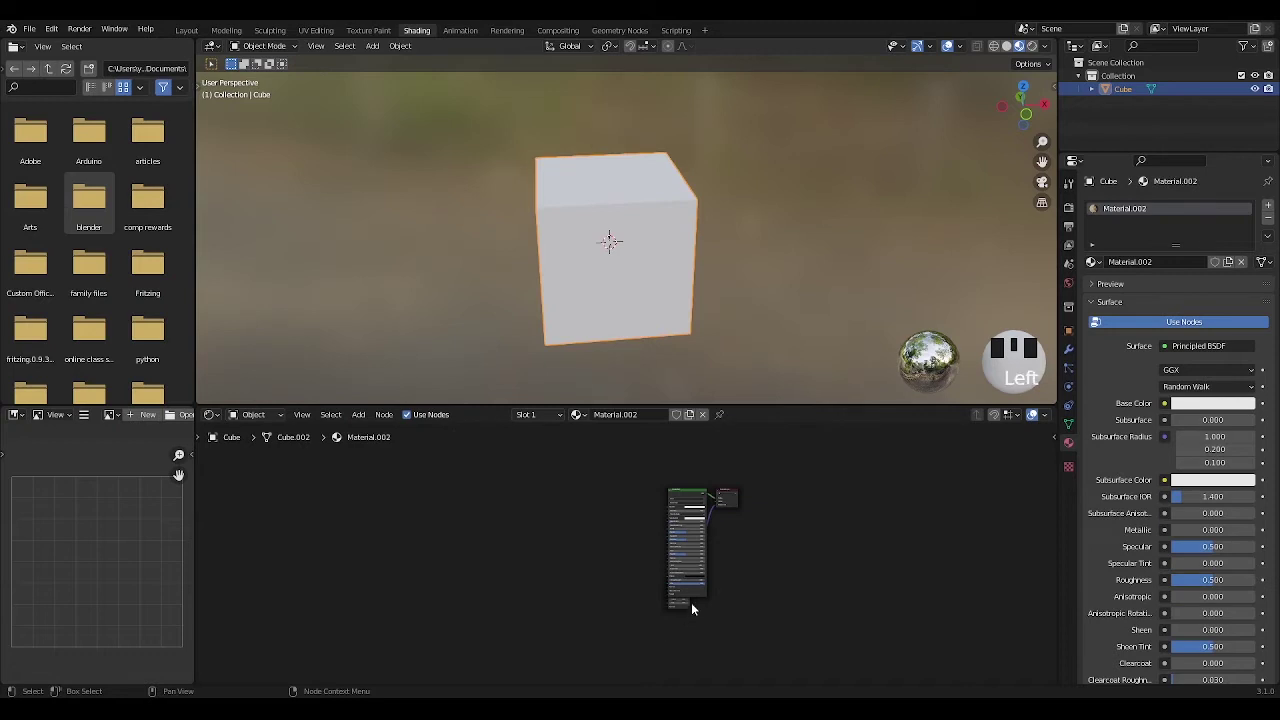
left_click(681, 606)
key("Delete")
Switch to the Poly Haven site in the web browser and dismiss its notification request and cookie notice
left_click(531, 380)
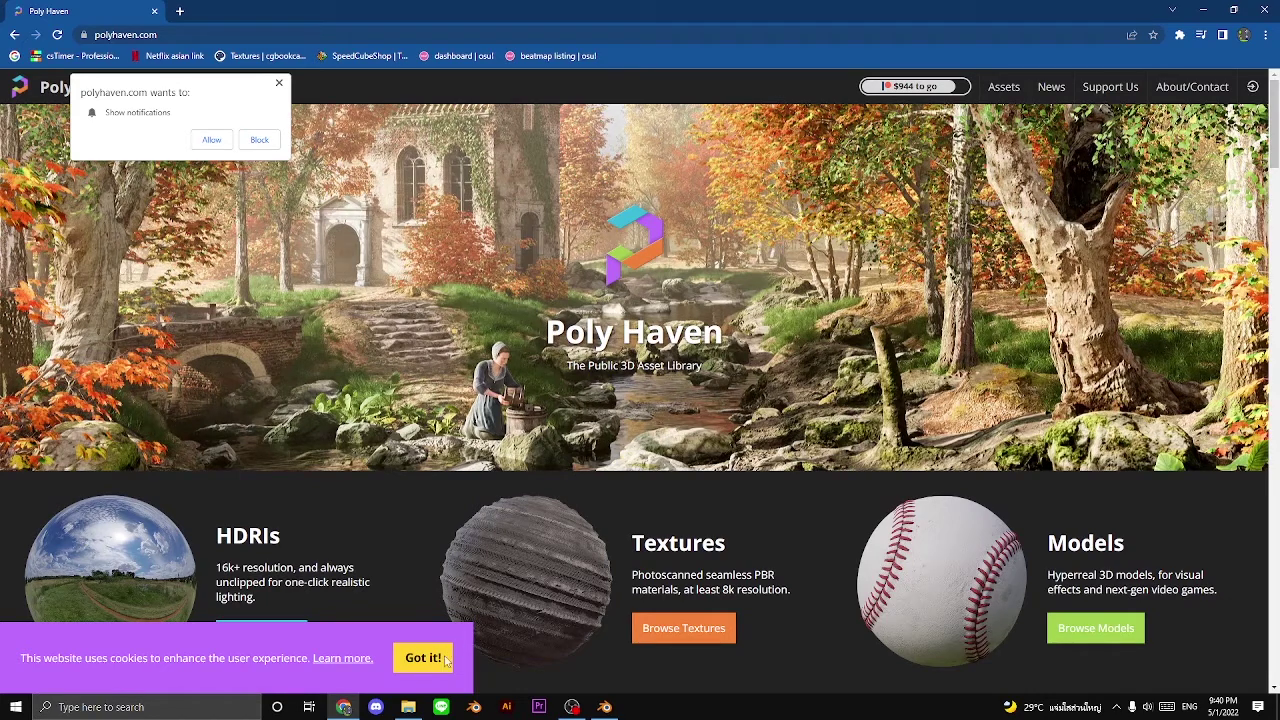
left_click(338, 503)
left_click(422, 660)
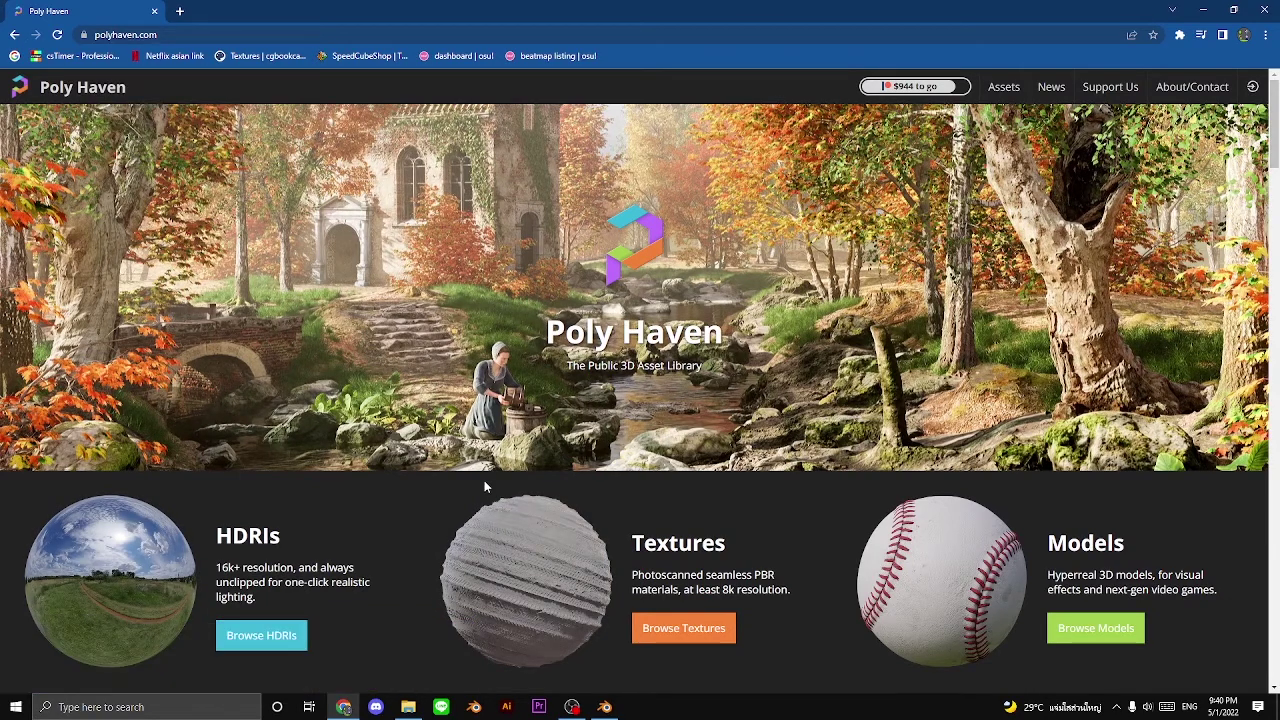
Open Poly Haven's texture library and look through the available textures
scroll(484, 480, "down", 1)
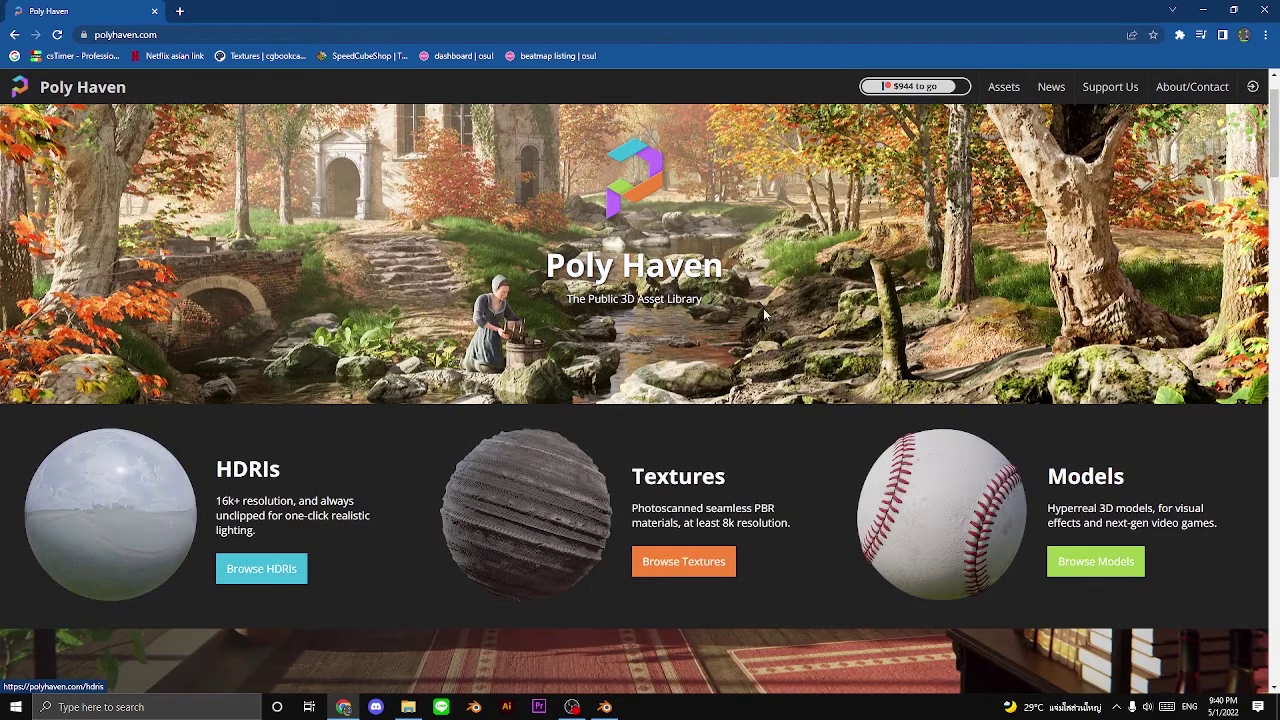
left_click(563, 467)
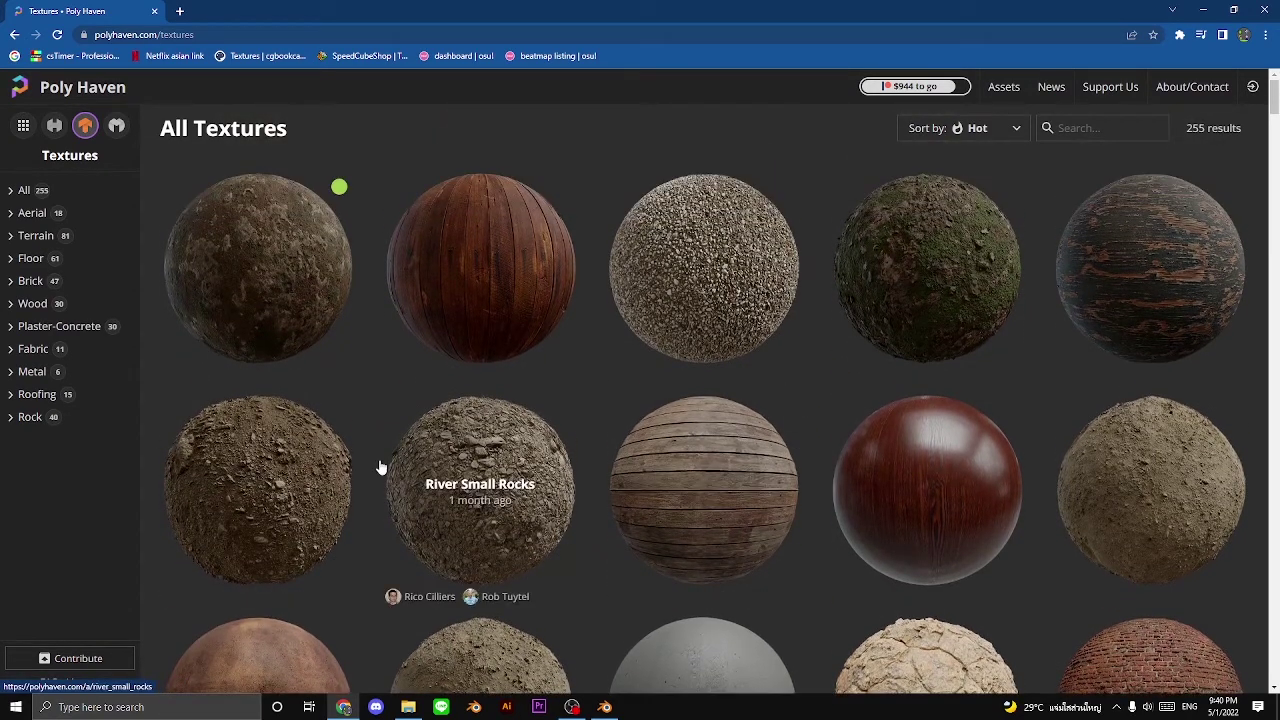
scroll(440, 445, "down", 3)
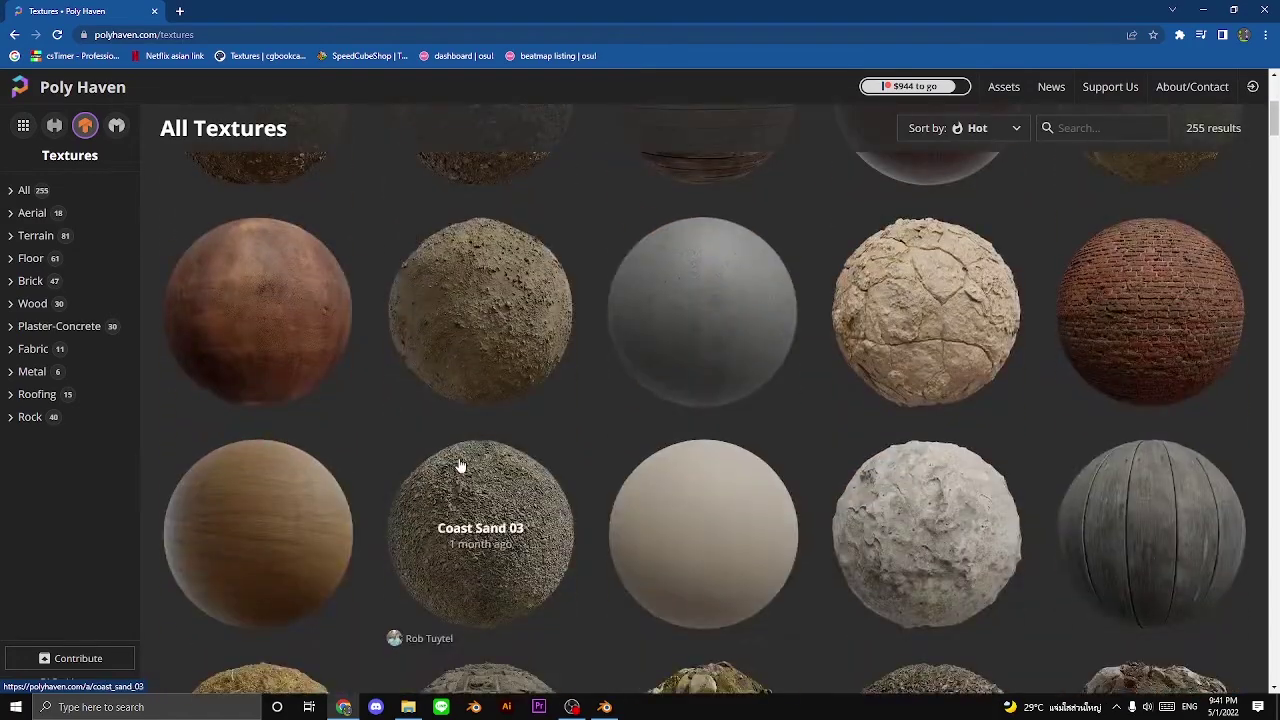
scroll(450, 460, "up", 2)
scroll(370, 430, "down", 10)
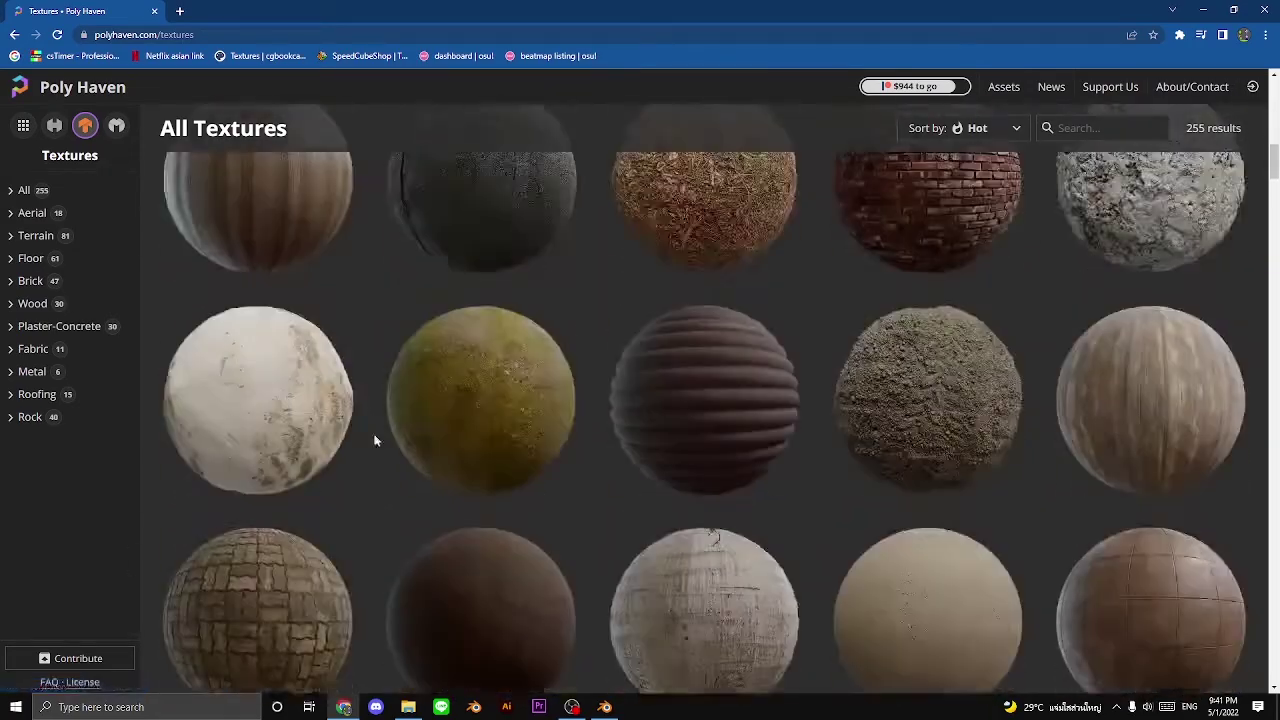
scroll(290, 445, "up", 10)
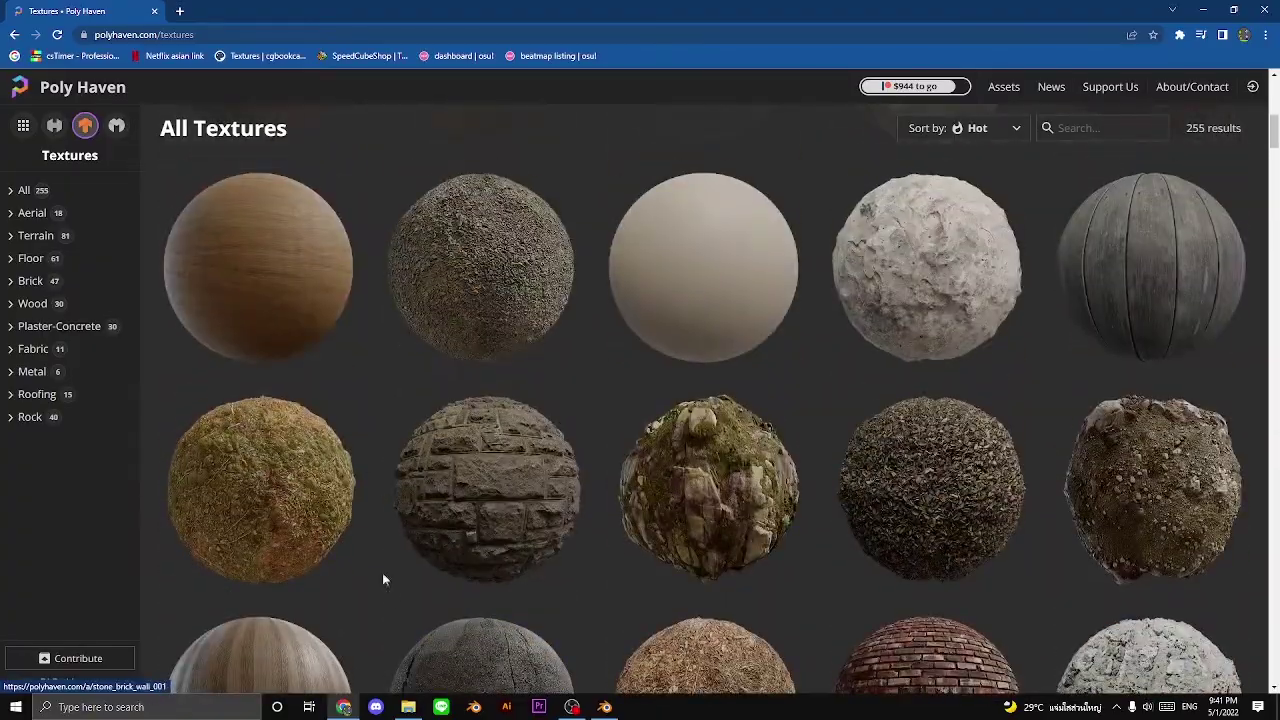
Switch to File Explorer's grass001 folder and look at the extraction options for Grass001_1K-JPG.zip
left_click(408, 707)
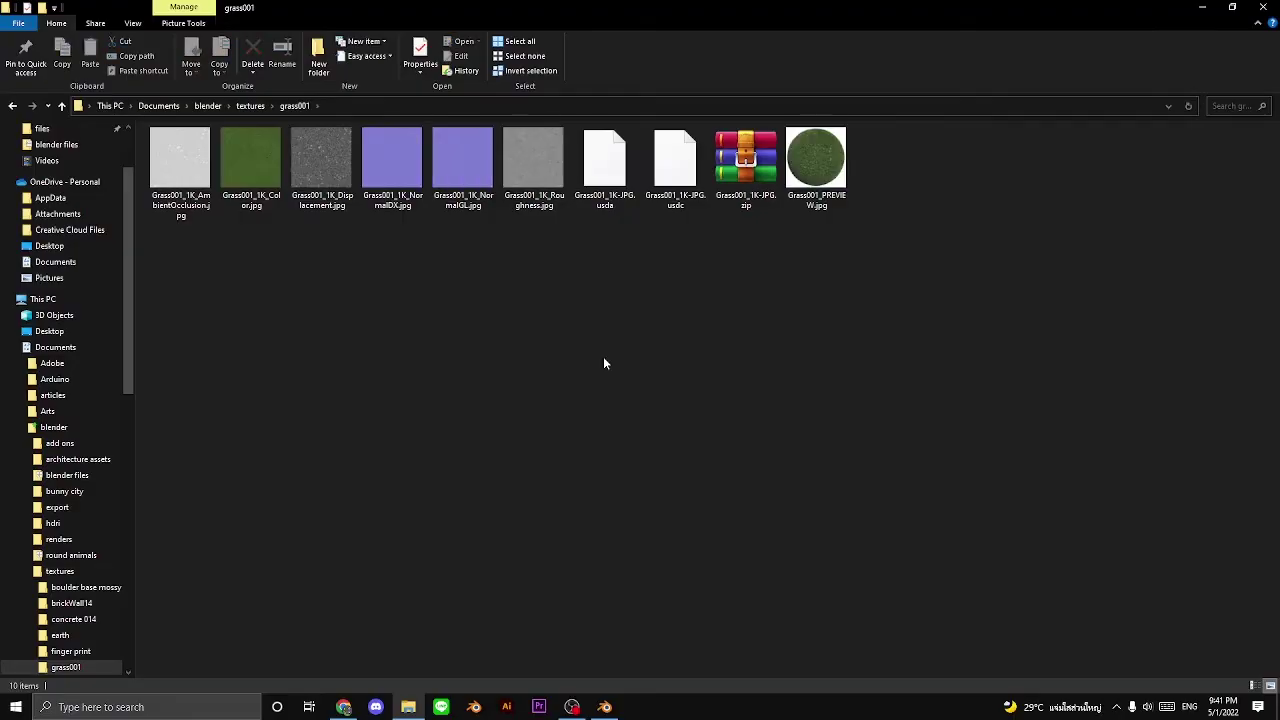
left_click_drag(748, 188, 740, 181)
right_click(740, 181)
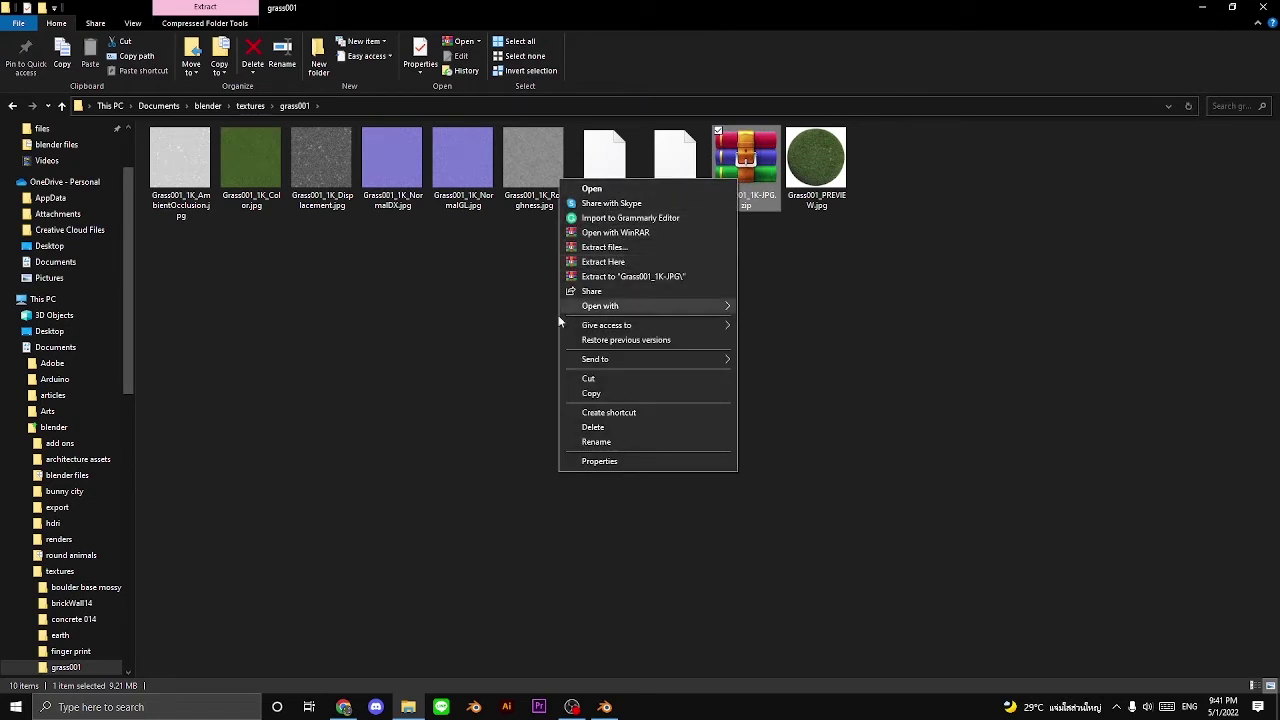
left_click(480, 362)
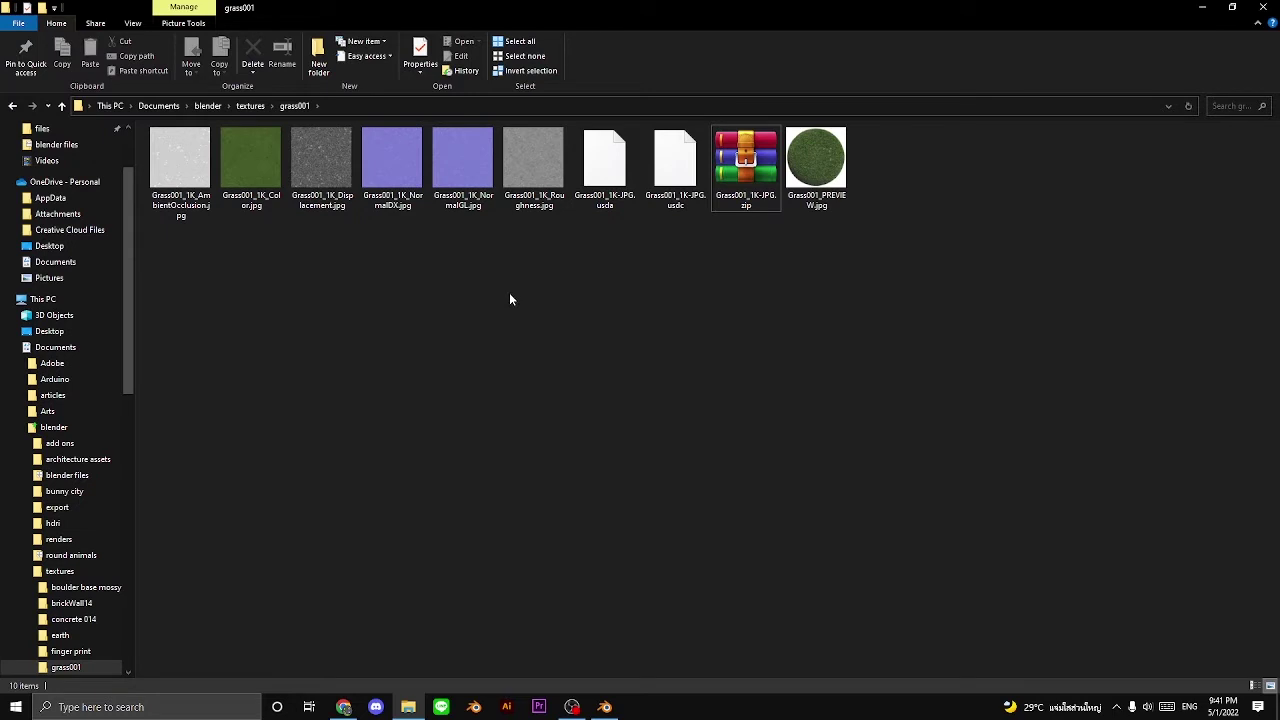
left_click(748, 190)
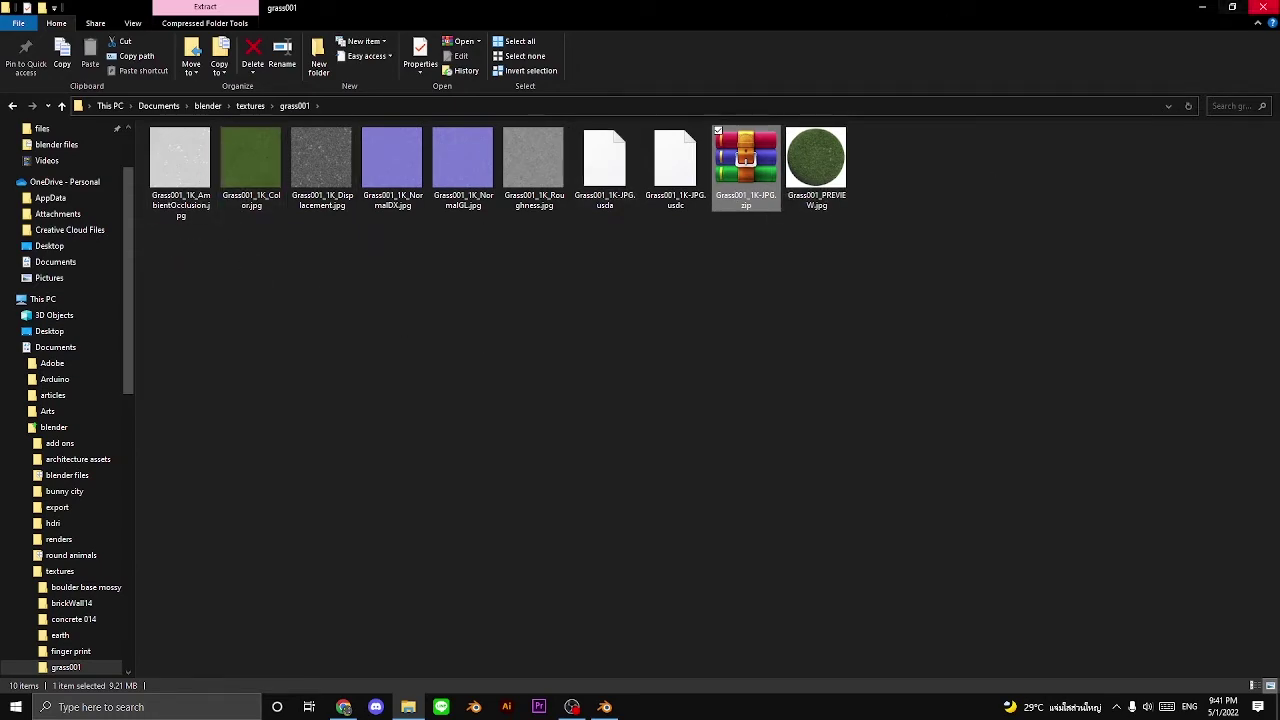
Close the grass001 folder window and, back in Blender, bring the Principled BSDF node into closer view in the shader editor
left_click(1262, 7)
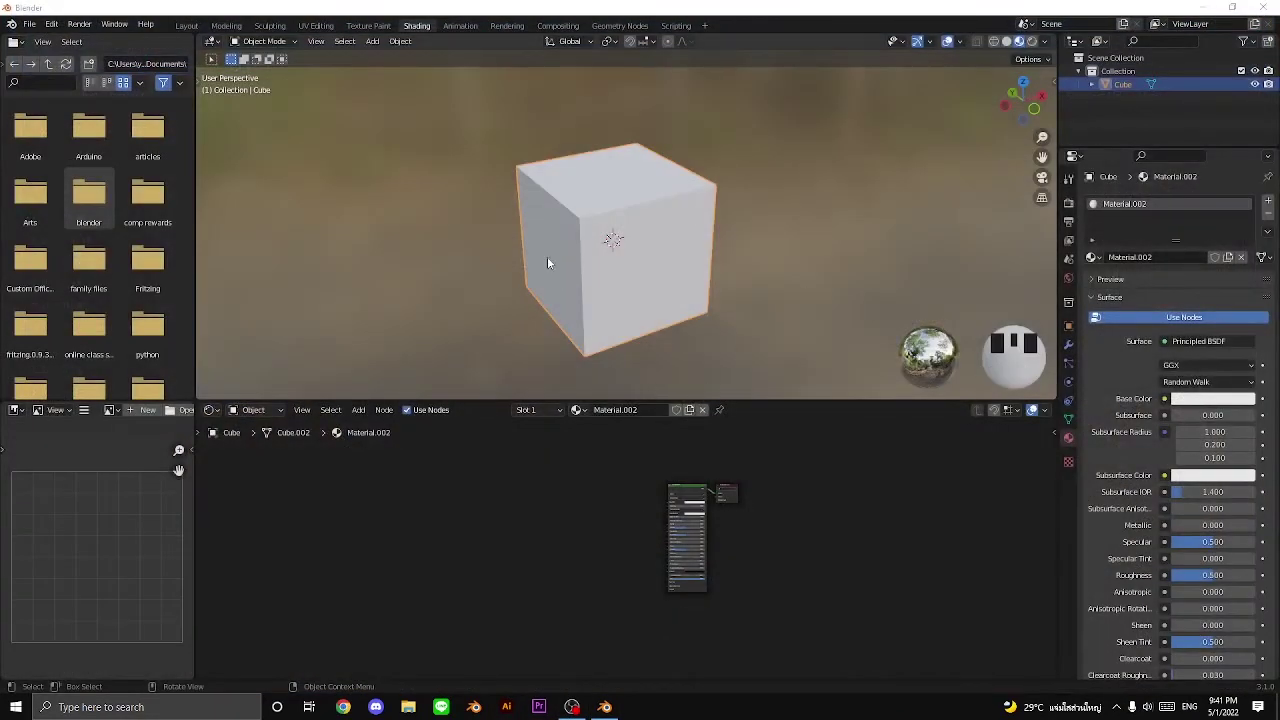
scroll(560, 275, "down", 2)
scroll(617, 486, "up", 4)
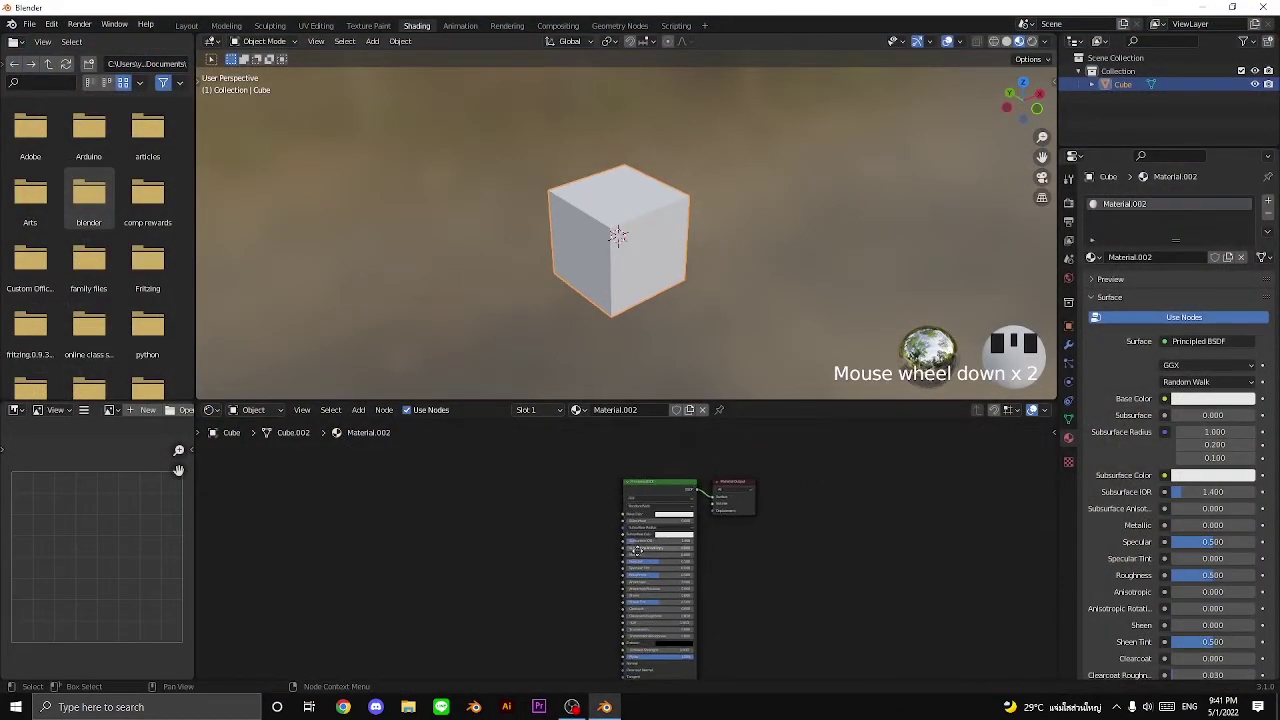
left_click(653, 490)
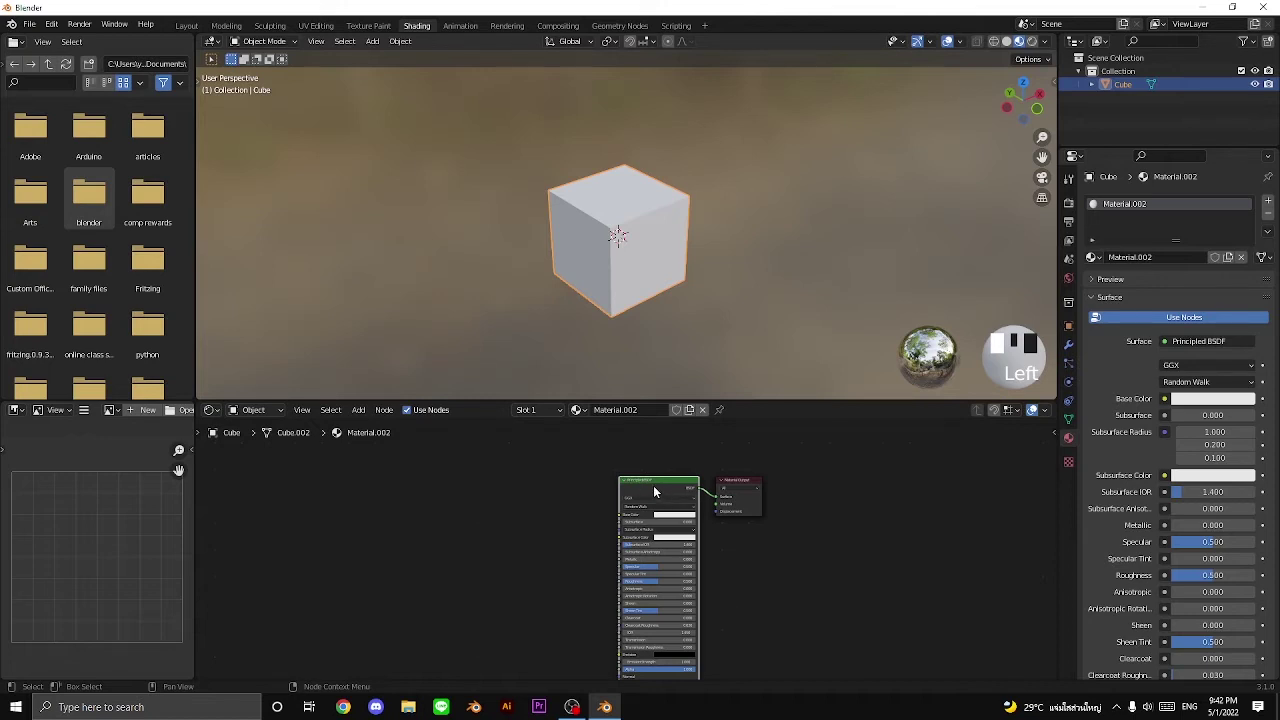
mouse_move(658, 492)
left_mouse_down()
mouse_move(638, 479)
mouse_move(641, 500)
left_mouse_up()
scroll(798, 589, "up", 2)
middle_click_drag(797, 589, 830, 663)
scroll(830, 663, "down", 1)
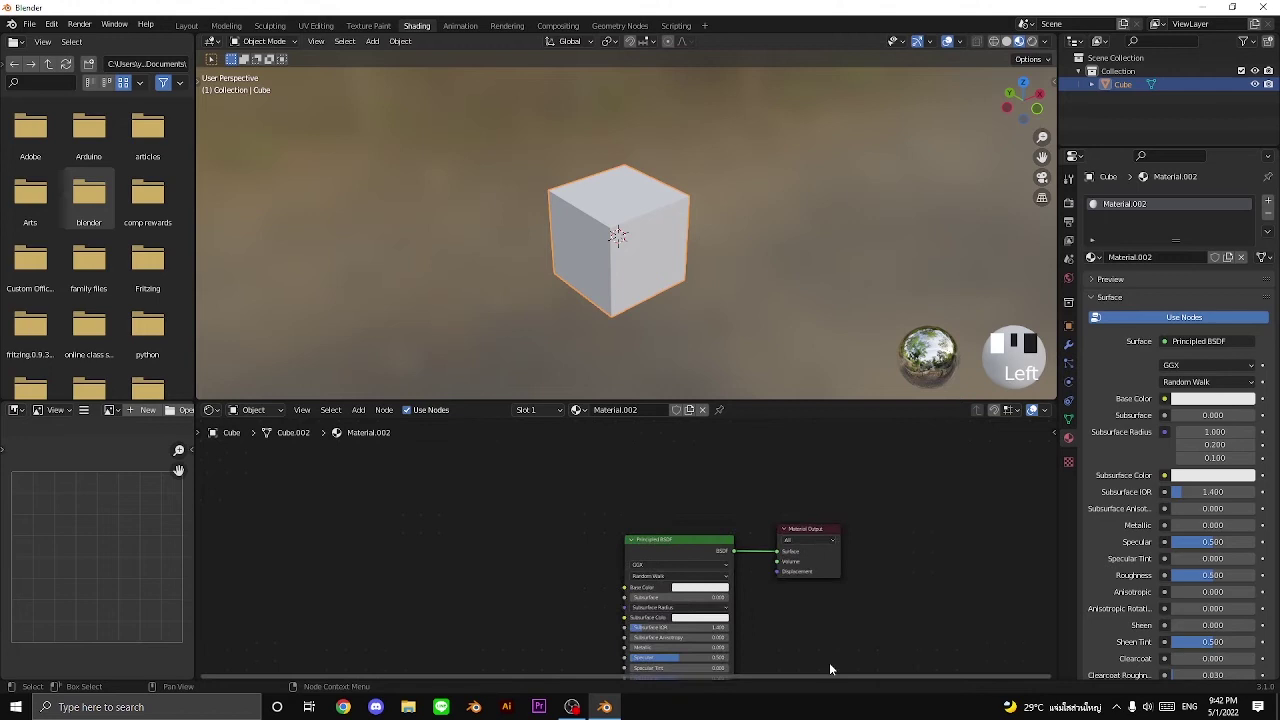
left_click(660, 546)
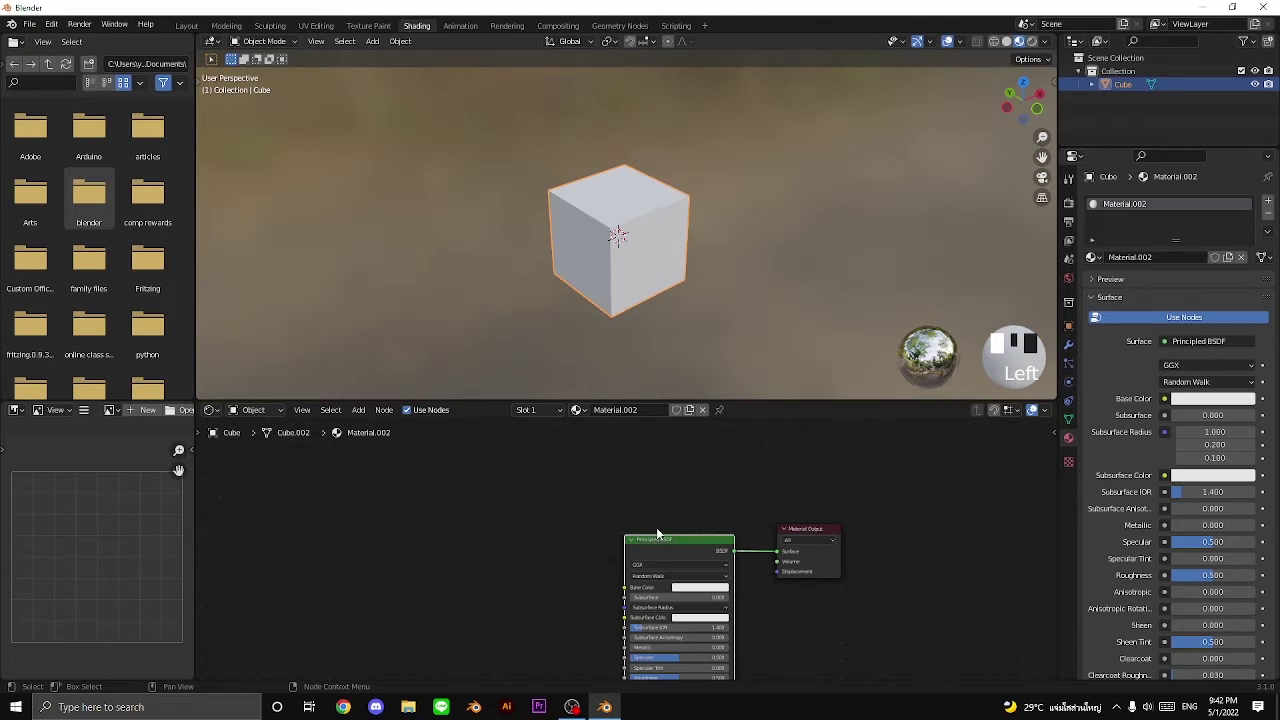
left_click(544, 505)
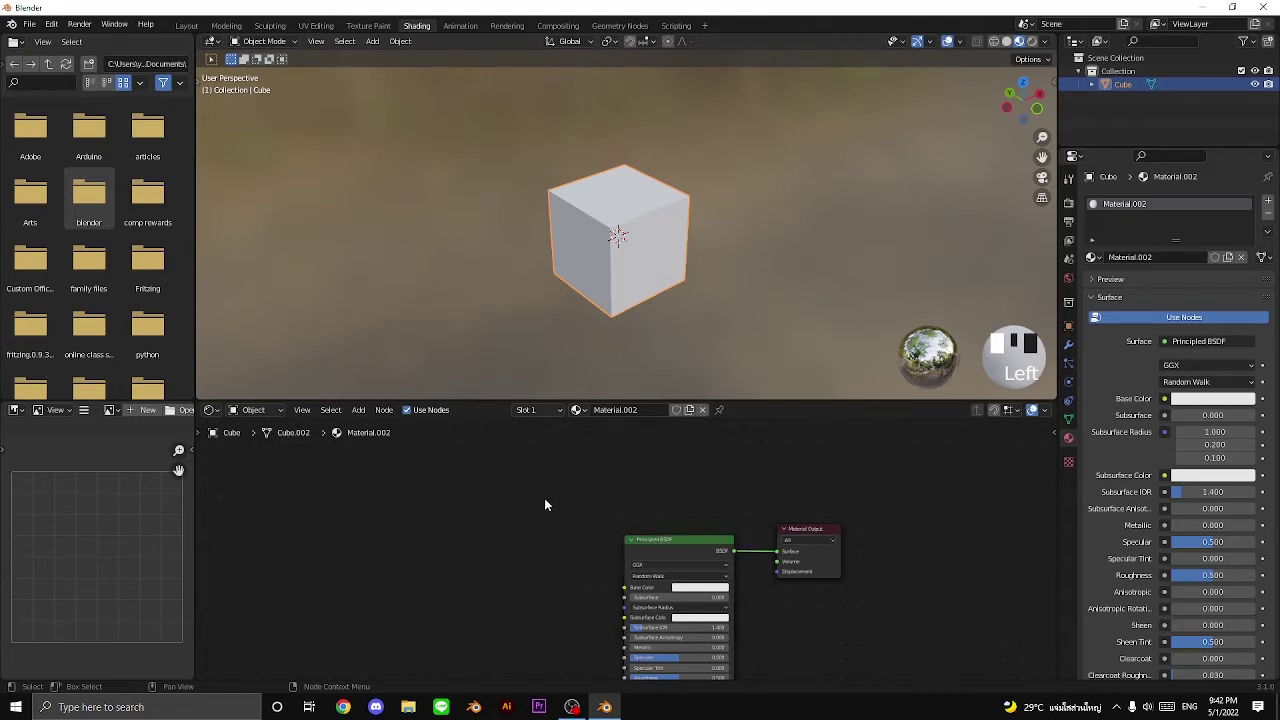
left_click(646, 542)
Open the Documents/blender/textures/SandyGravel01 folder in File Explorer, with its window reduced and placed clear of the node area
left_click(408, 707)
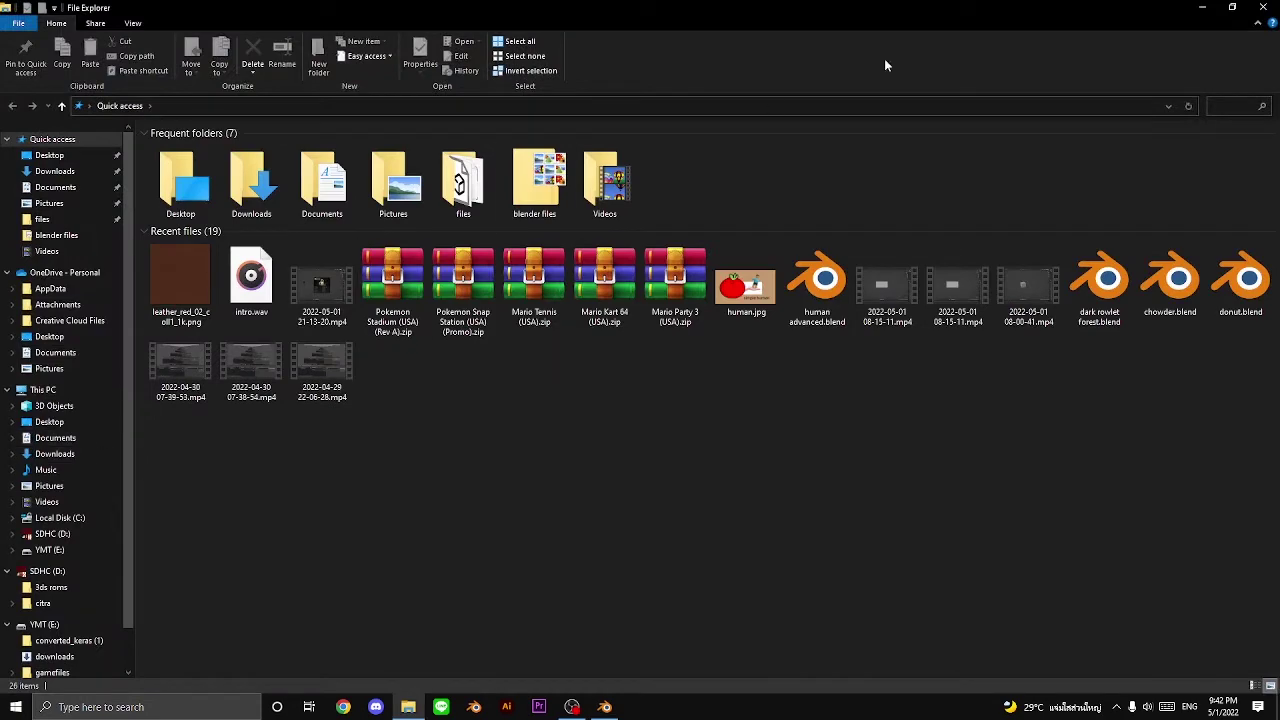
left_click(1232, 7)
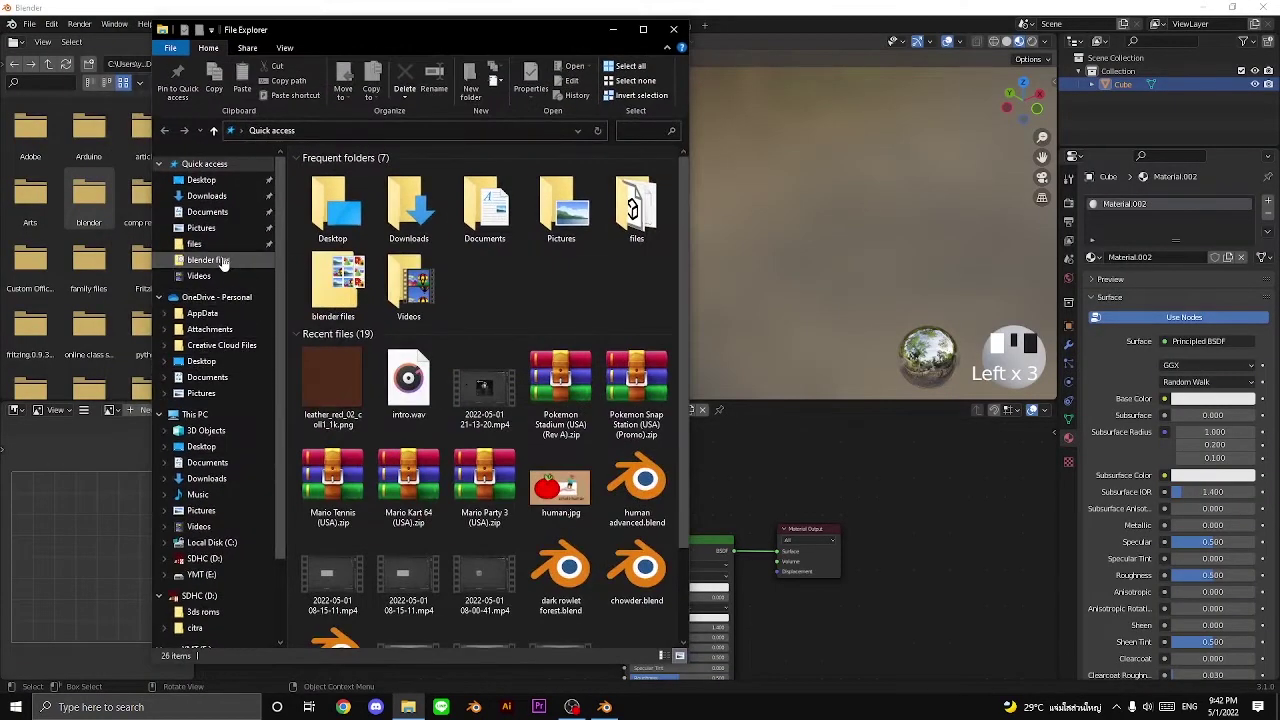
left_click(203, 361)
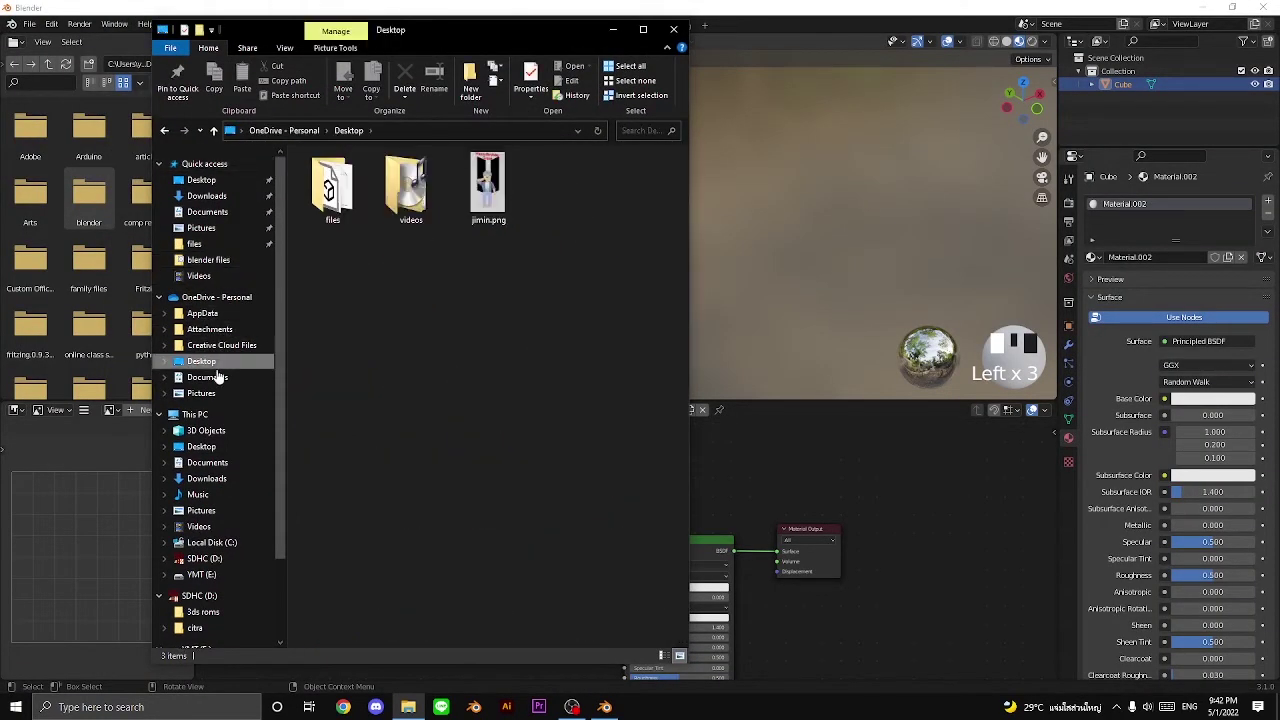
left_click(208, 377)
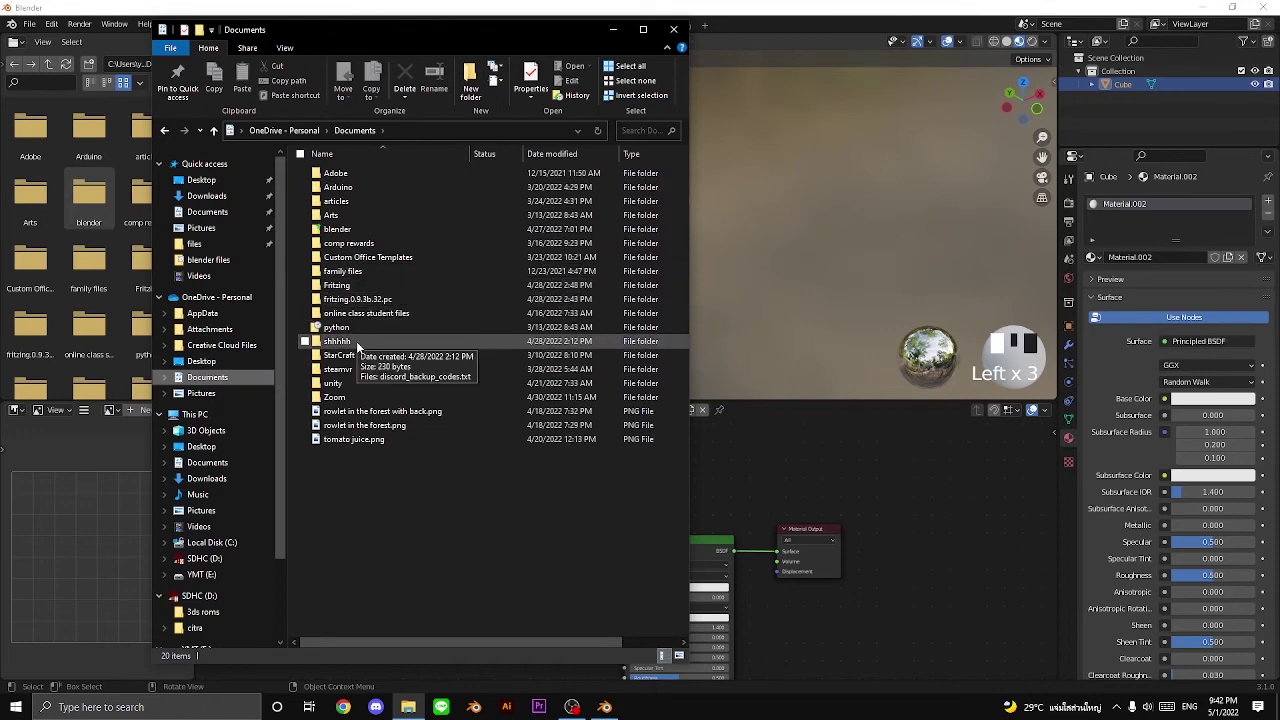
double_click(345, 230)
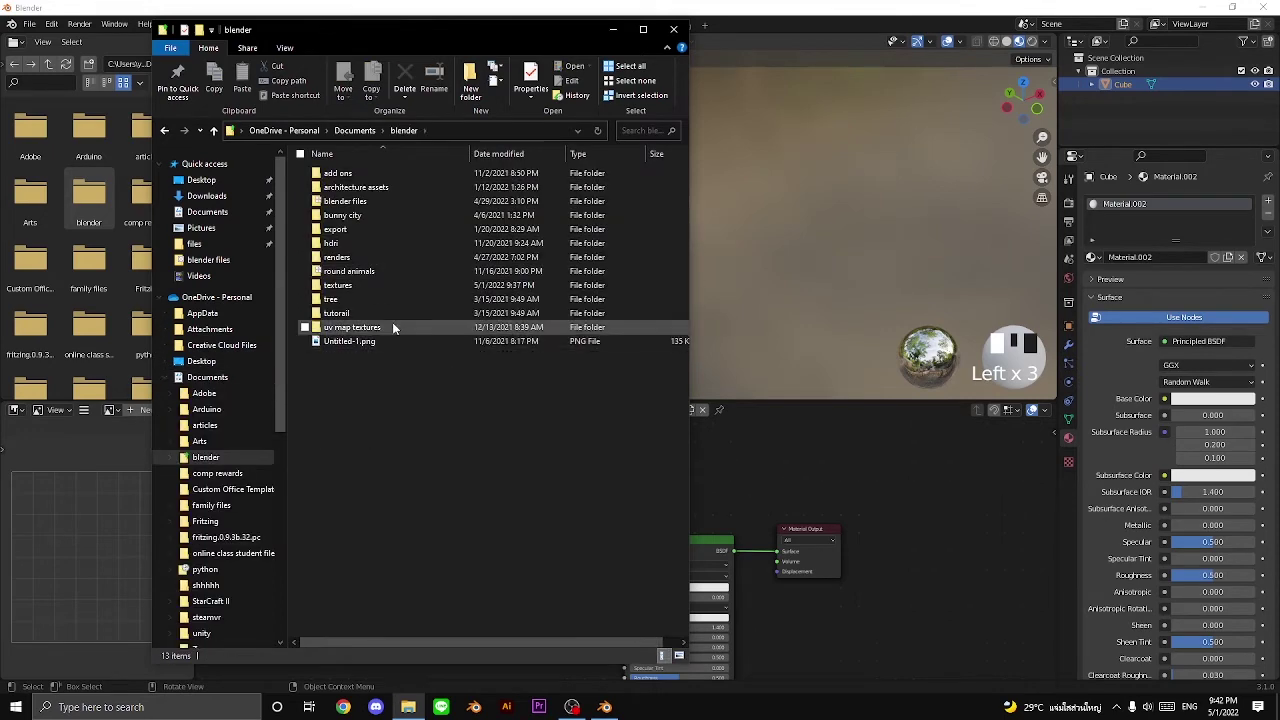
double_click(362, 288)
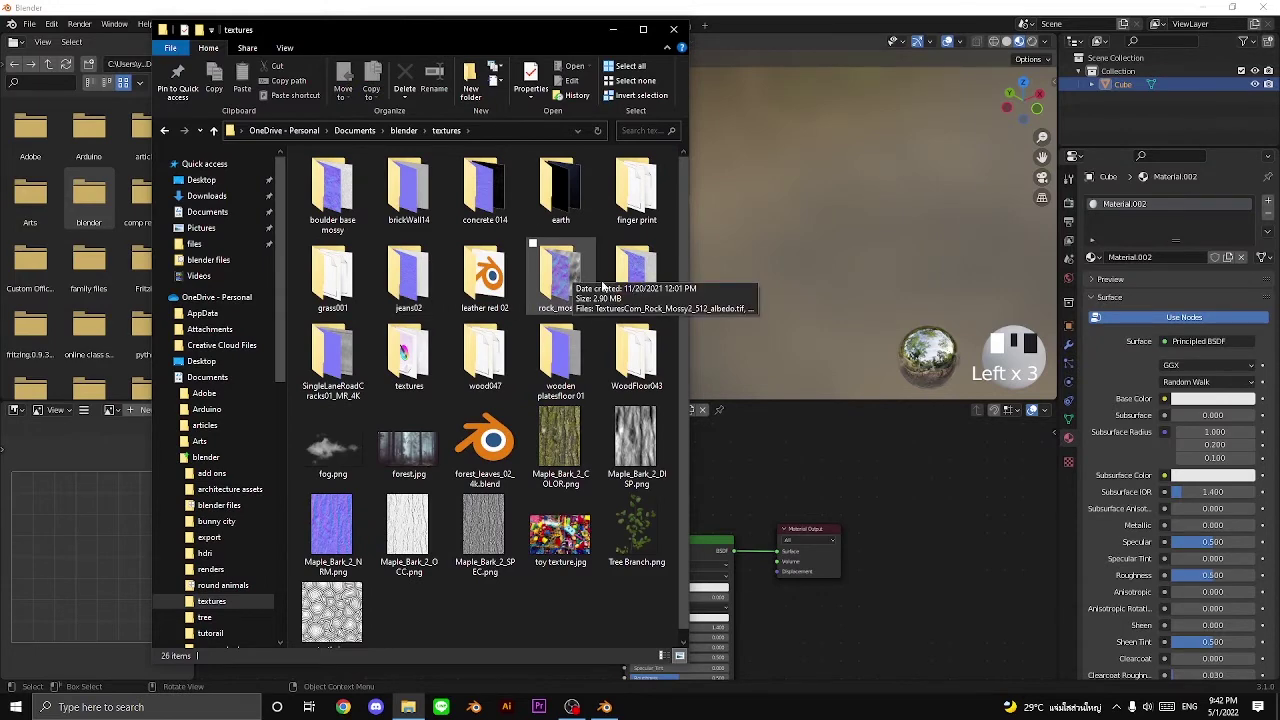
left_click(642, 300)
double_click(642, 300)
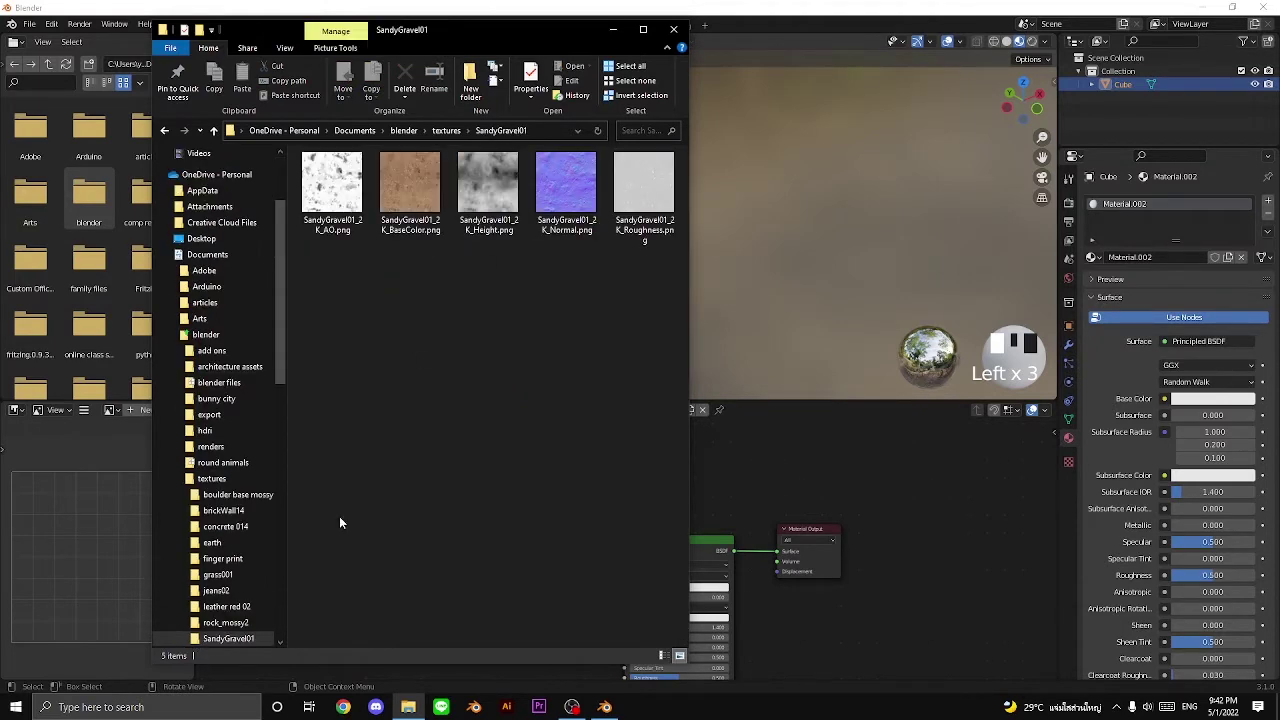
left_click_drag(393, 665, 395, 280)
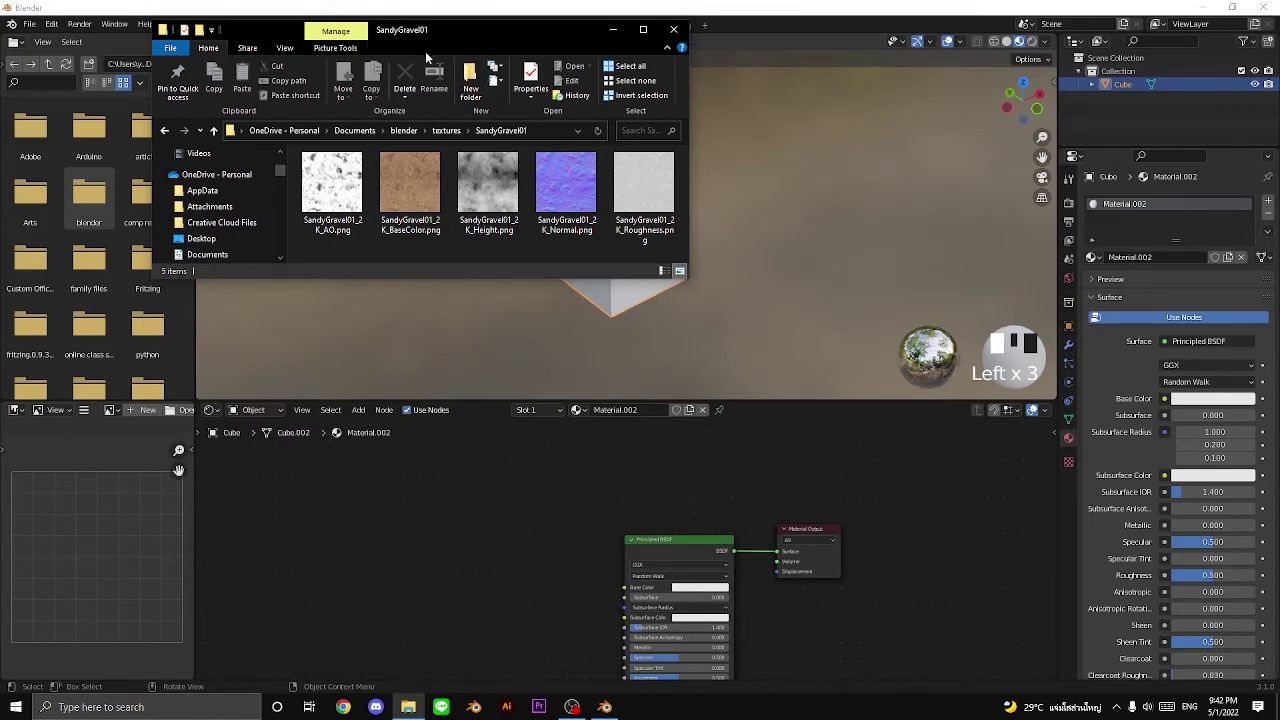
left_click_drag(429, 34, 281, 108)
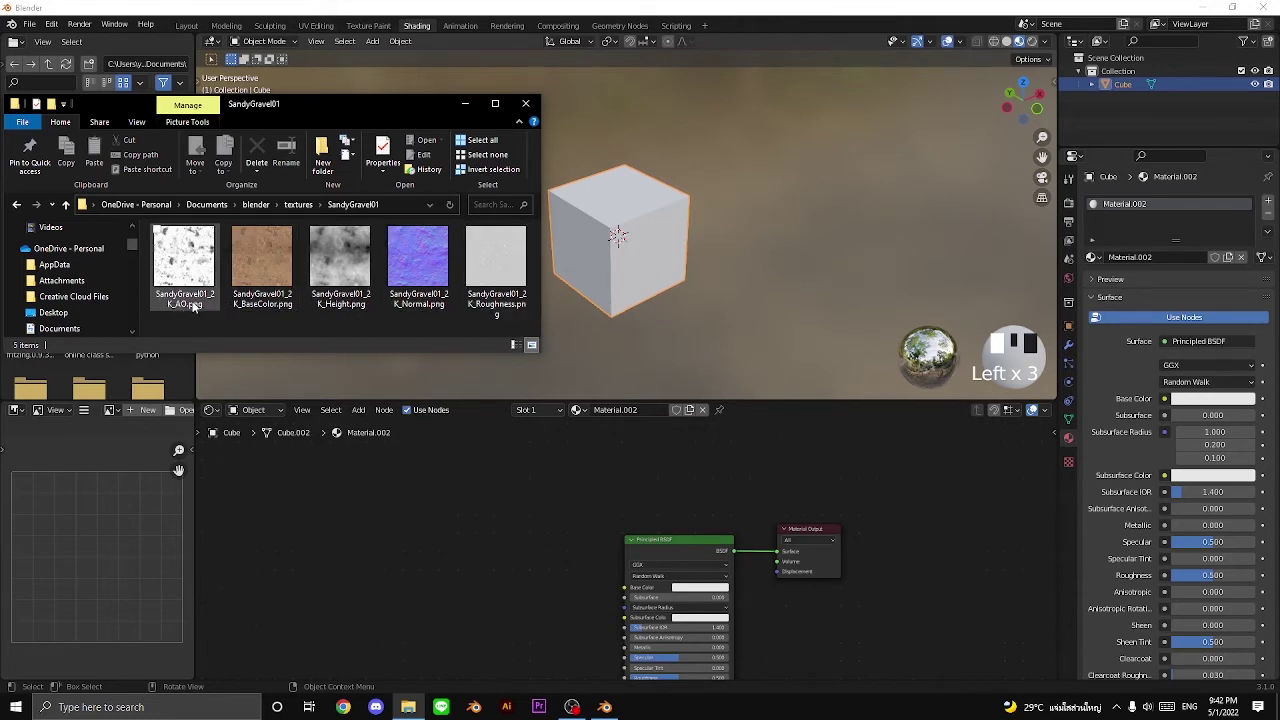
Look over the SandyGravel01 texture files, comparing the AO, base color, height, normal and roughness maps
left_click(286, 268)
mouse_move(286, 268)
left_mouse_down()
mouse_move(262, 258)
mouse_move(344, 486)
mouse_move(265, 271)
left_mouse_up()
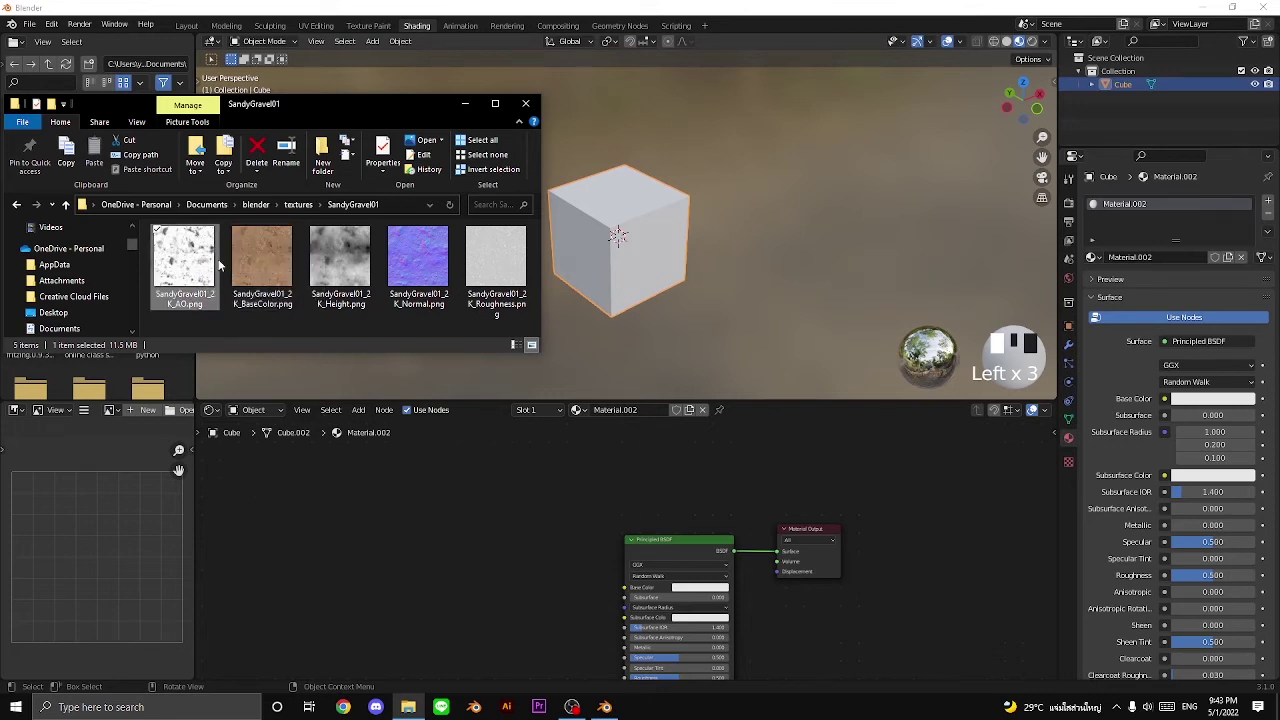
left_click(505, 265)
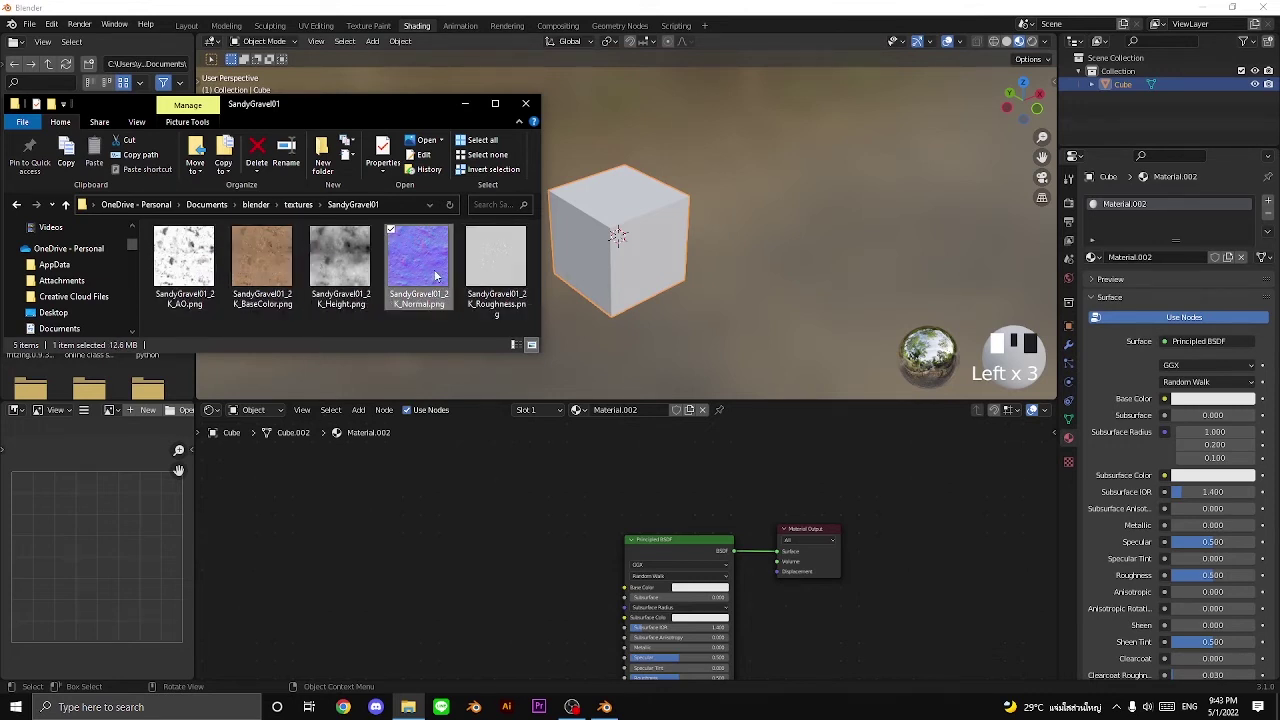
left_click(189, 273)
left_click(270, 262)
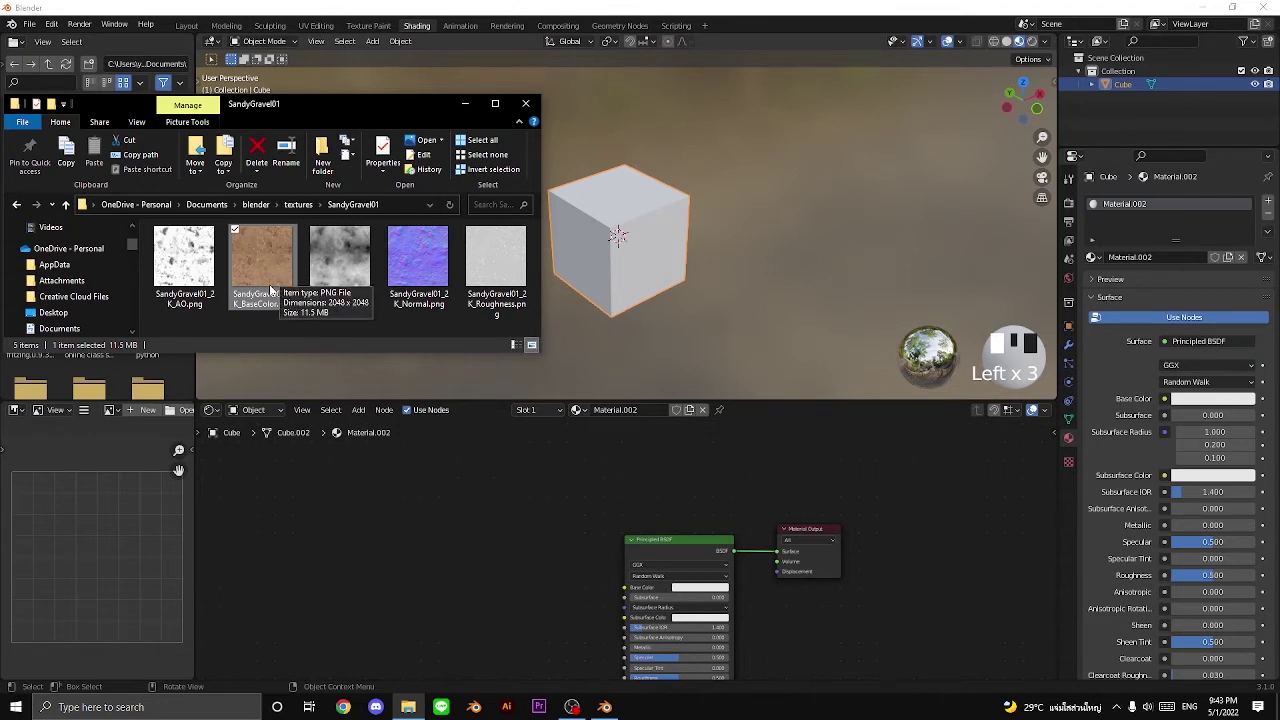
left_click(322, 279)
left_click(269, 280)
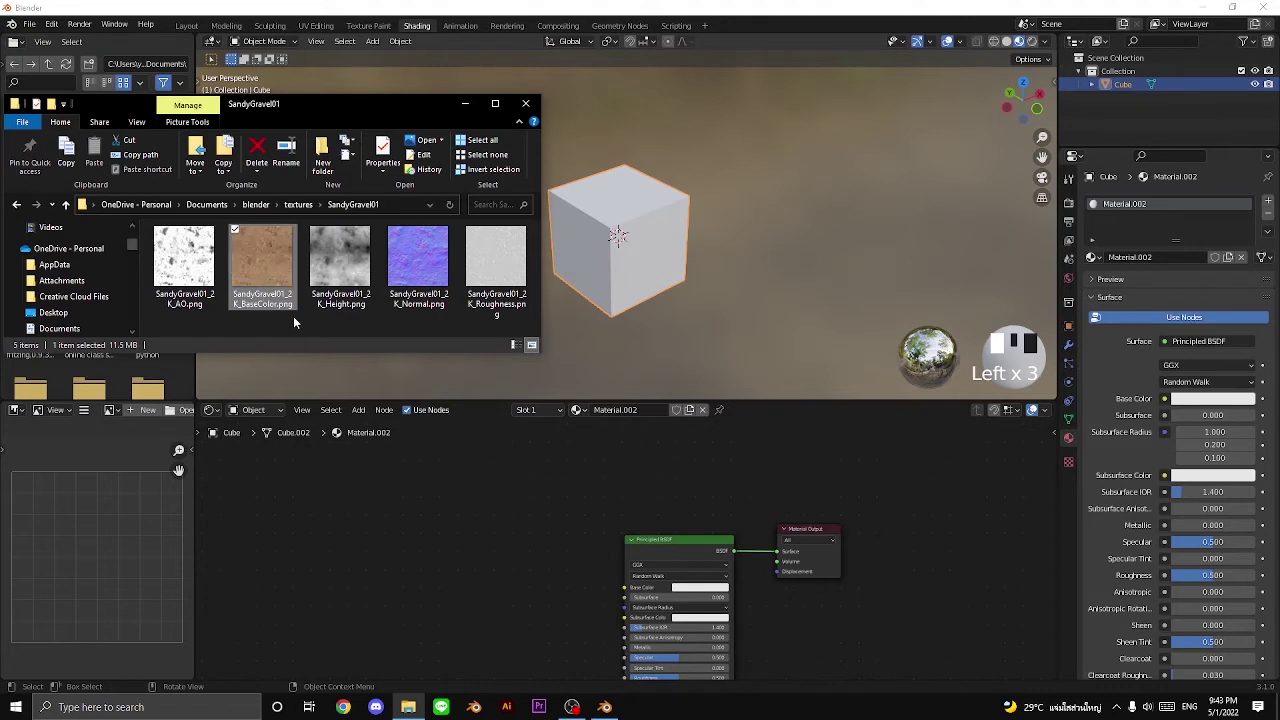
Add SandyGravel01_2K_BaseColor.png as an image texture node beside the Principled BSDF and connect its Color output to Base Color
left_click_drag(268, 292, 470, 568)
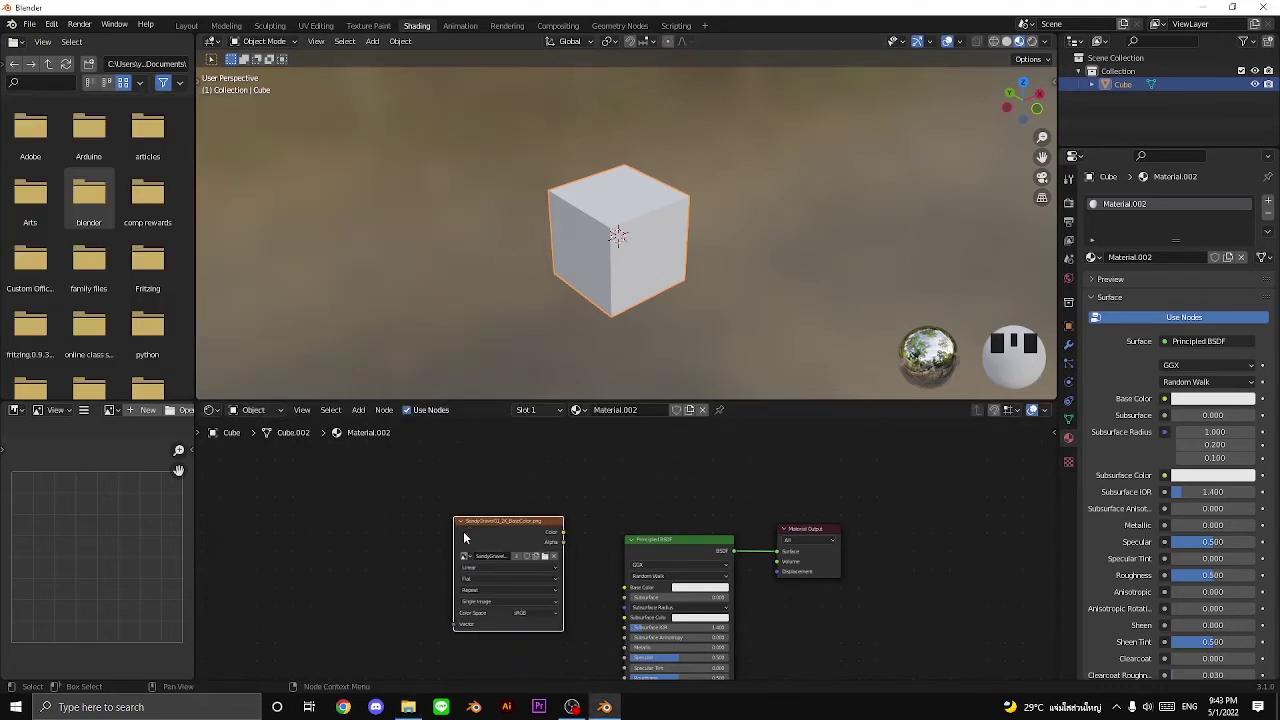
left_click_drag(539, 523, 526, 547)
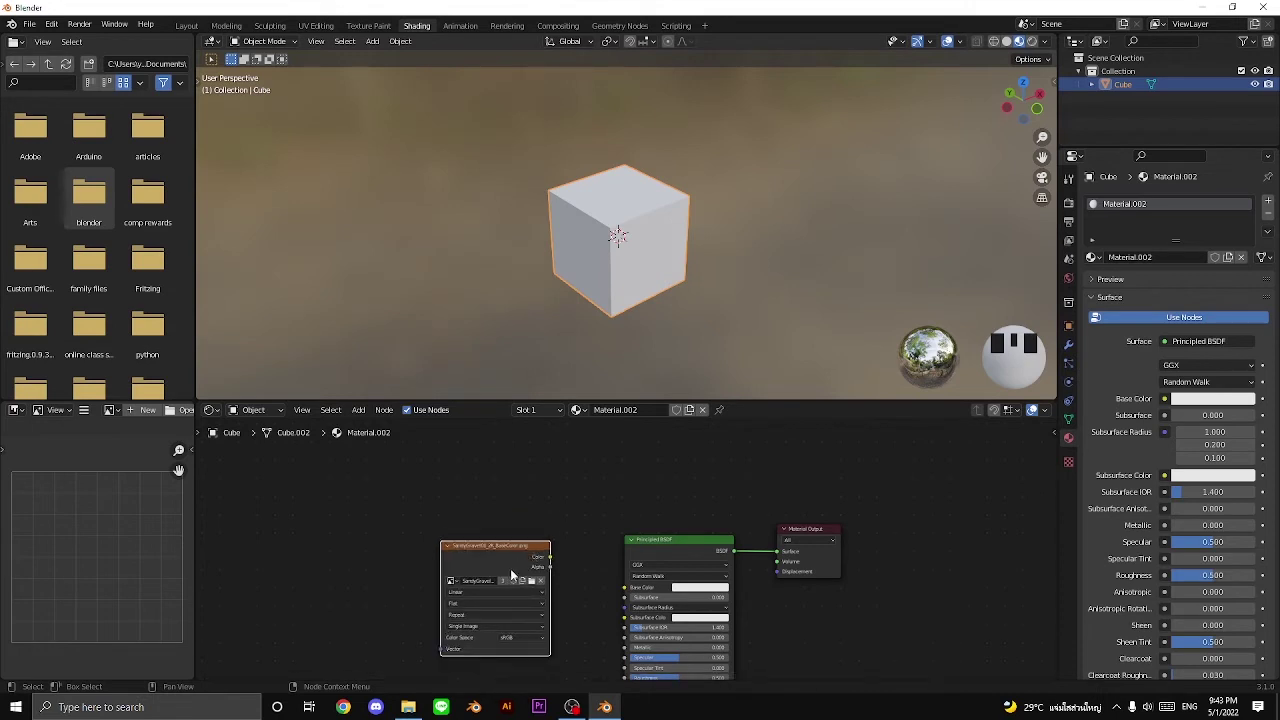
left_click(410, 707)
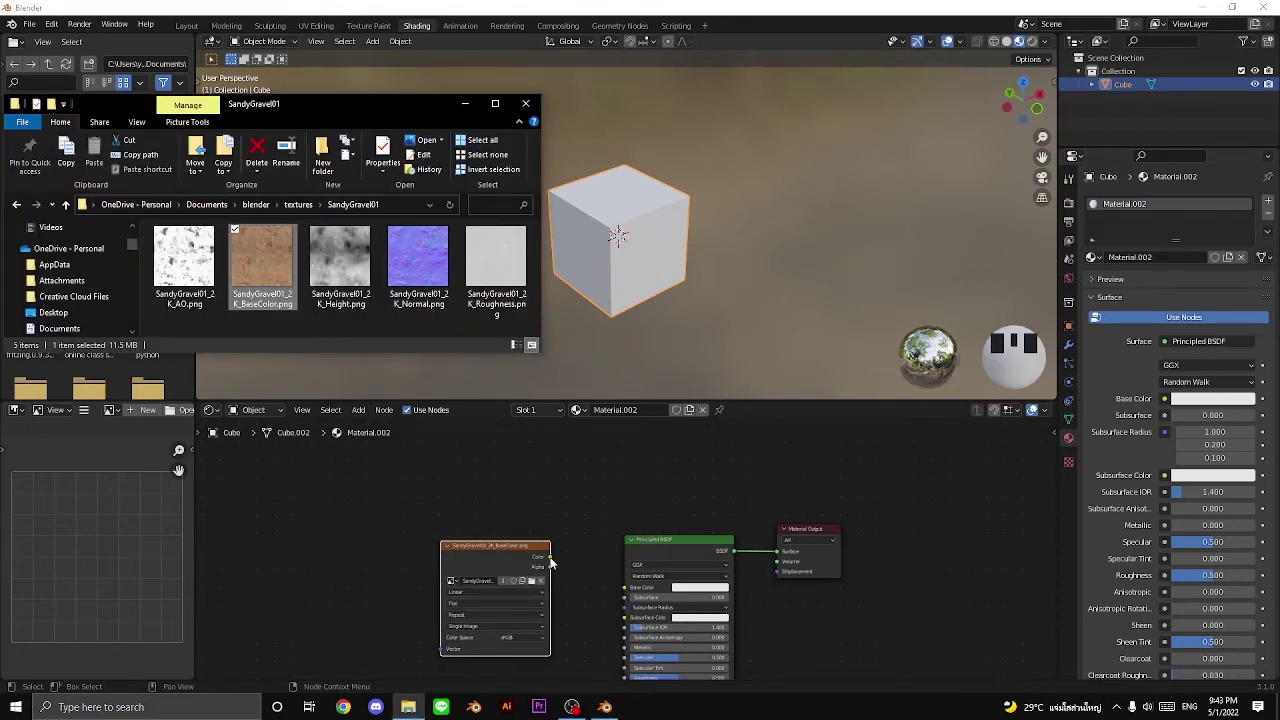
left_click(549, 560)
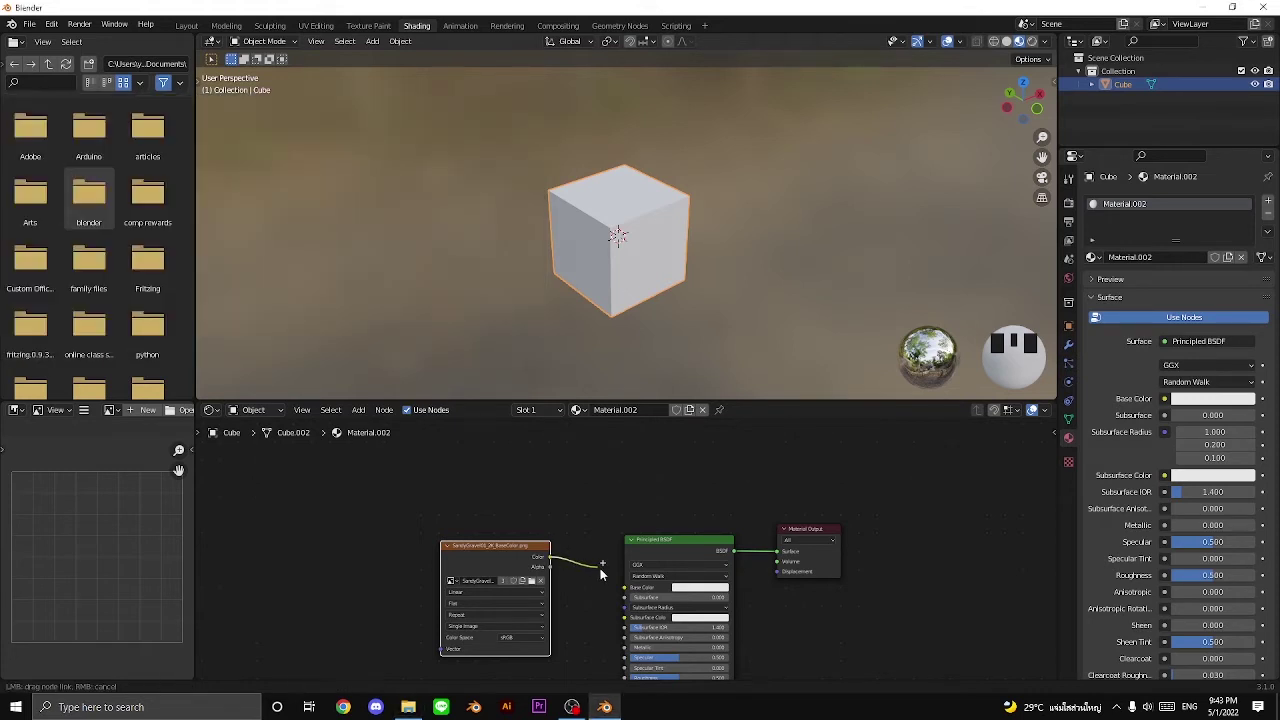
left_click_drag(549, 558, 625, 589)
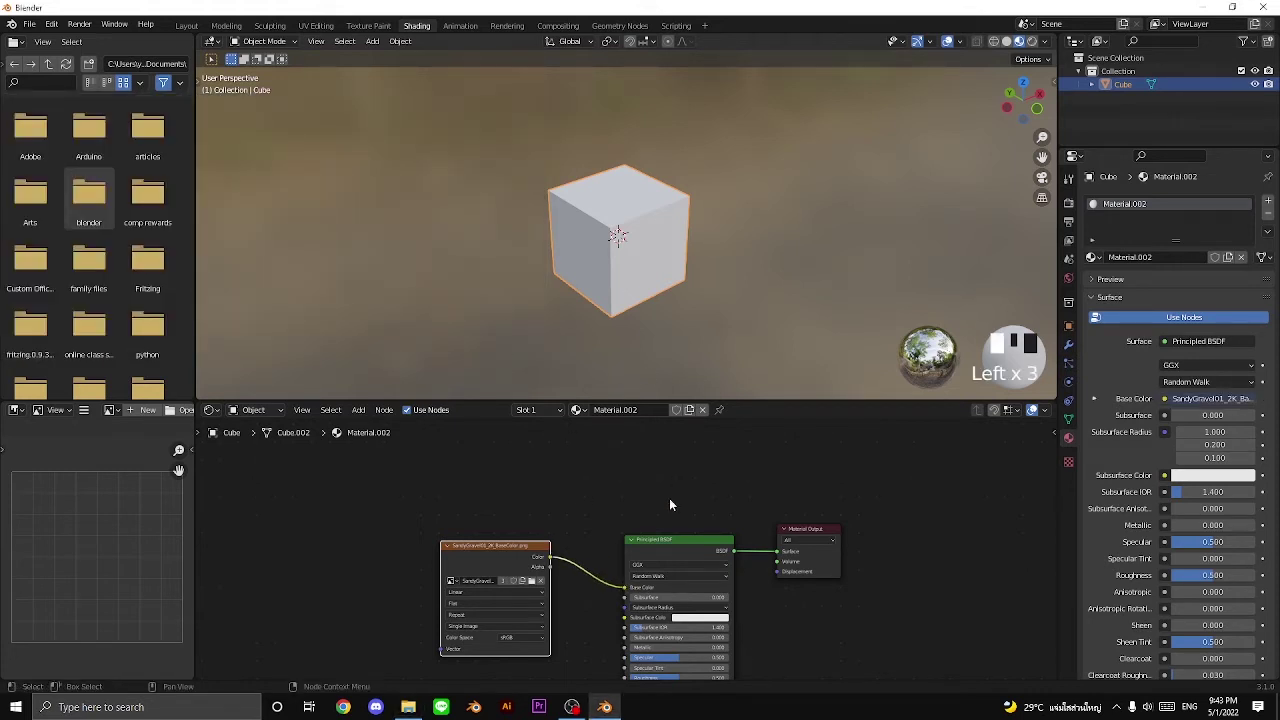
left_click(408, 707)
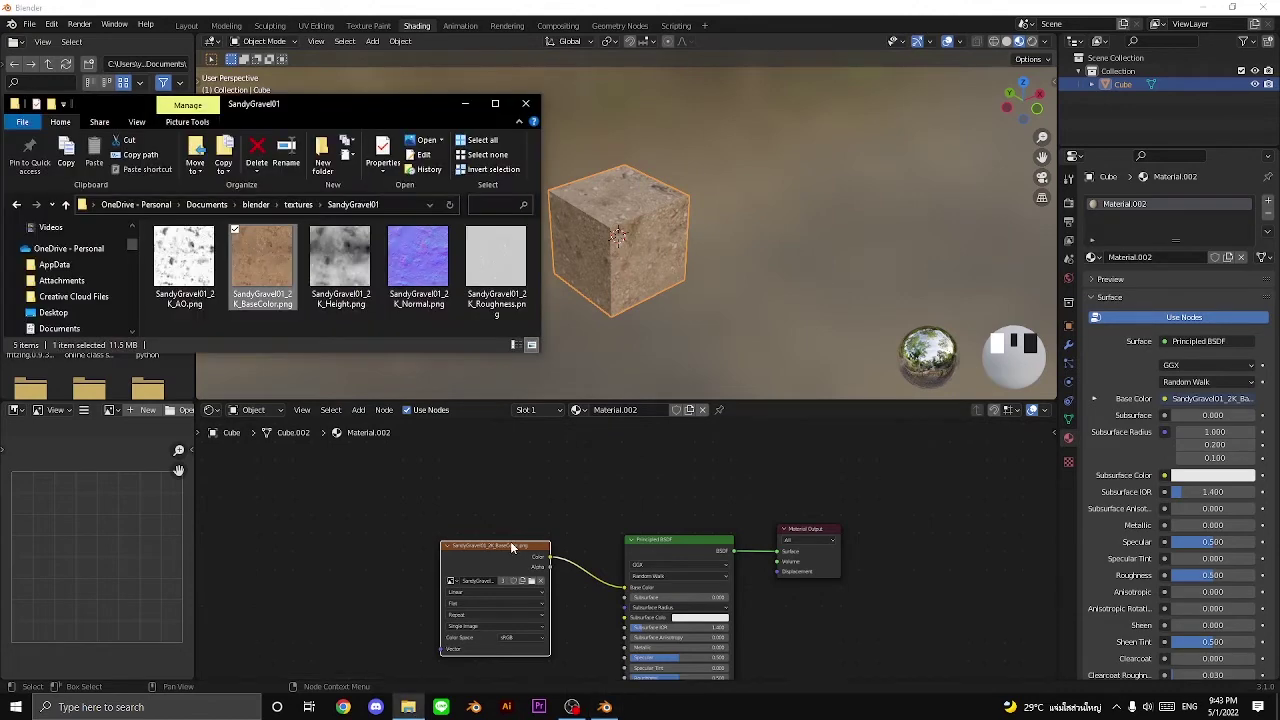
left_click_drag(511, 547, 518, 542)
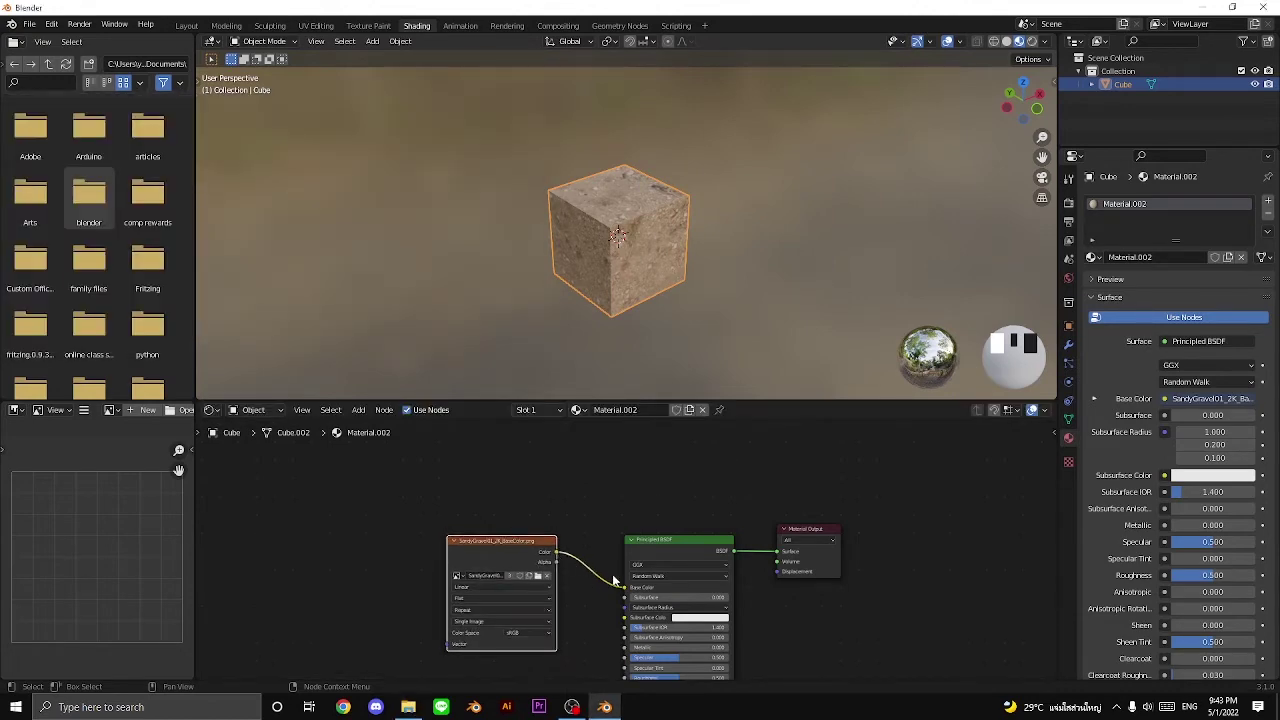
Add SandyGravel01_2K_Roughness.png from the SandyGravel01 folder to Blender's shader editor as an image texture node below the base color texture
left_click(403, 708)
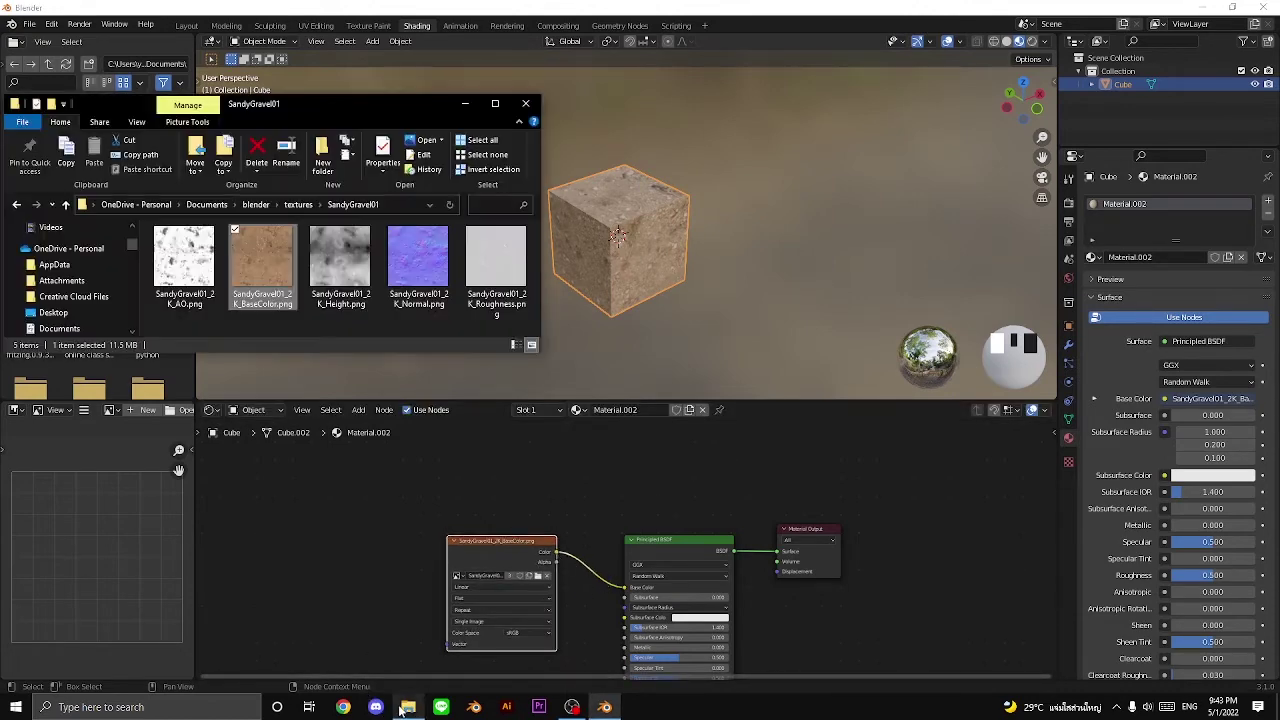
scroll(491, 534, "down", 3)
left_click(494, 535)
scroll(470, 540, "down", 2, "shift")
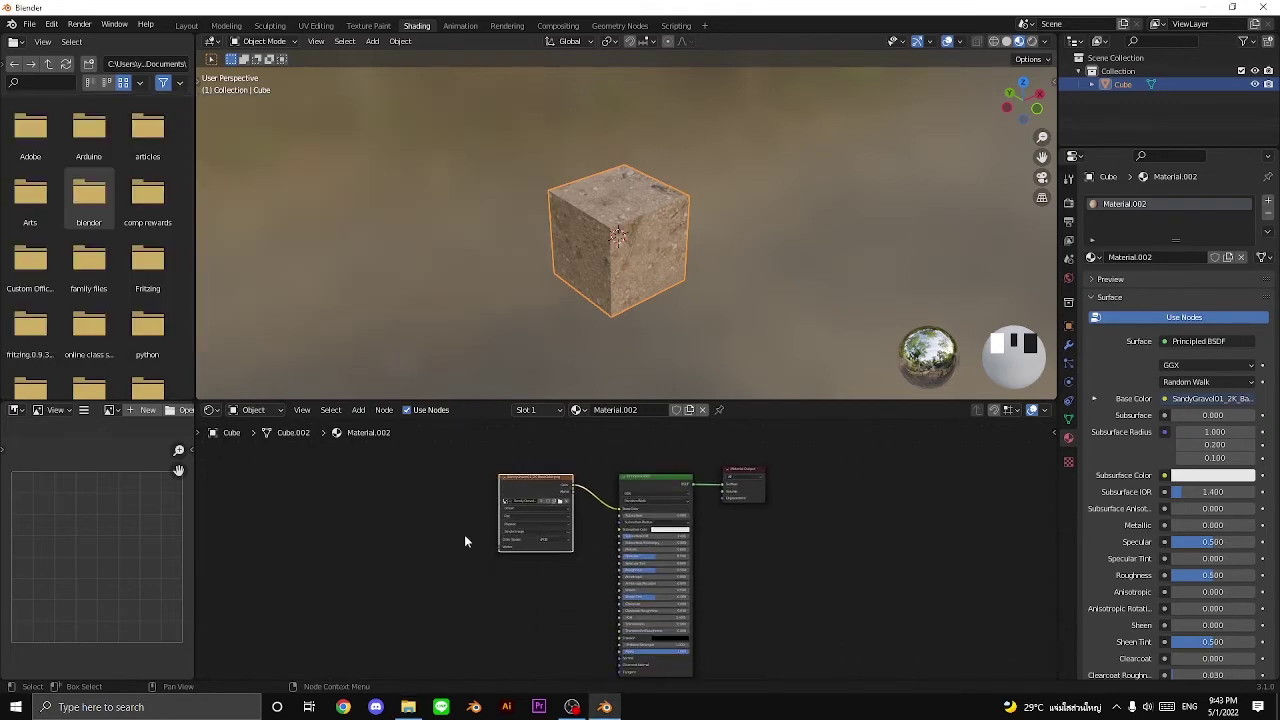
left_click(408, 707)
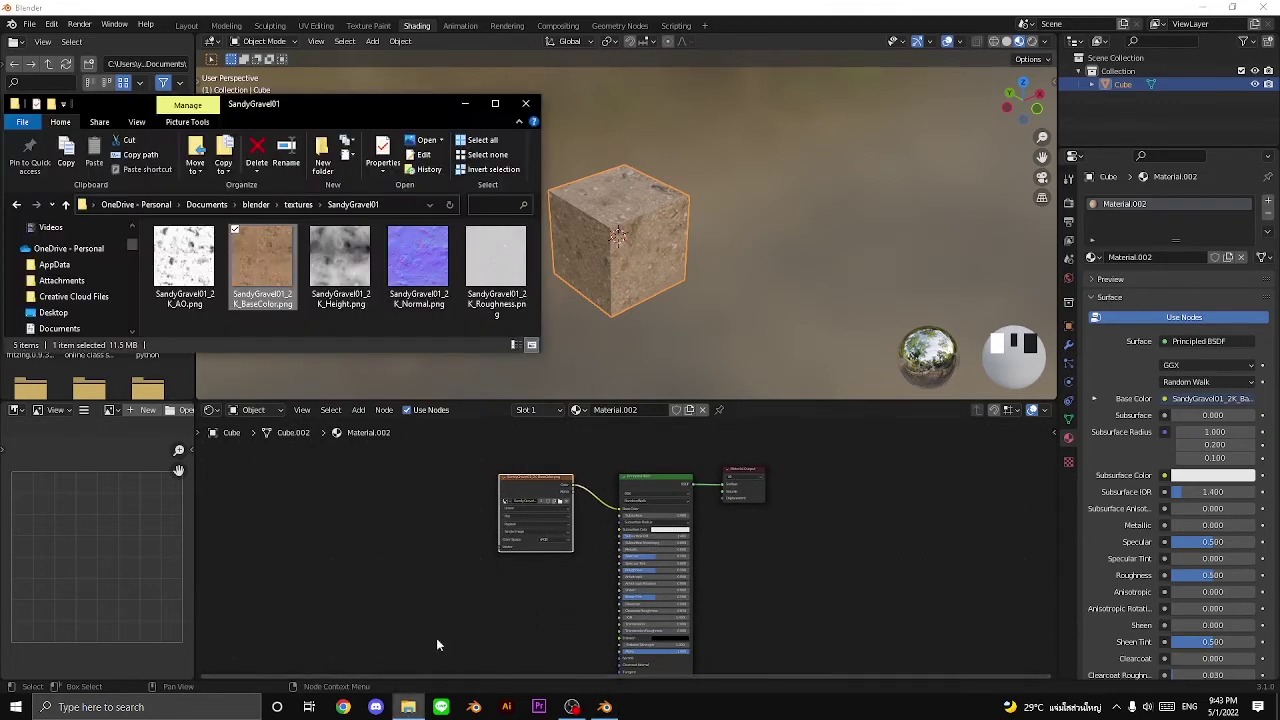
left_click(494, 275)
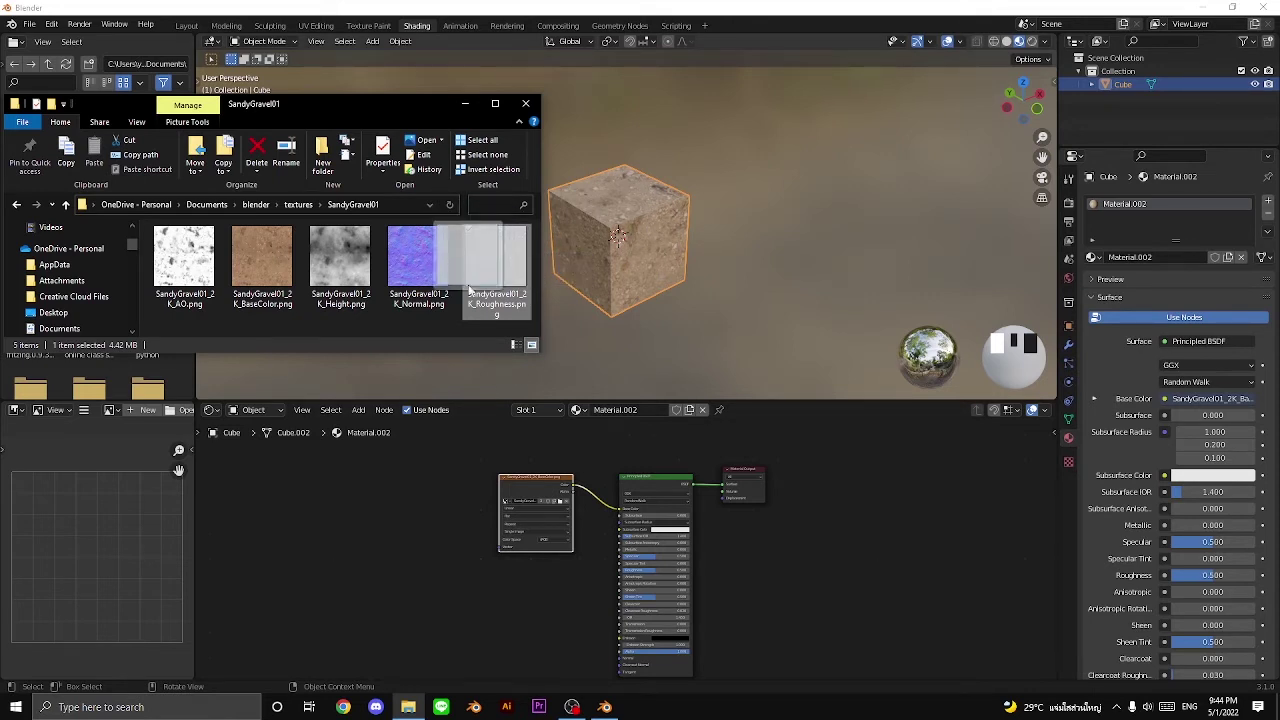
left_click_drag(498, 263, 424, 602)
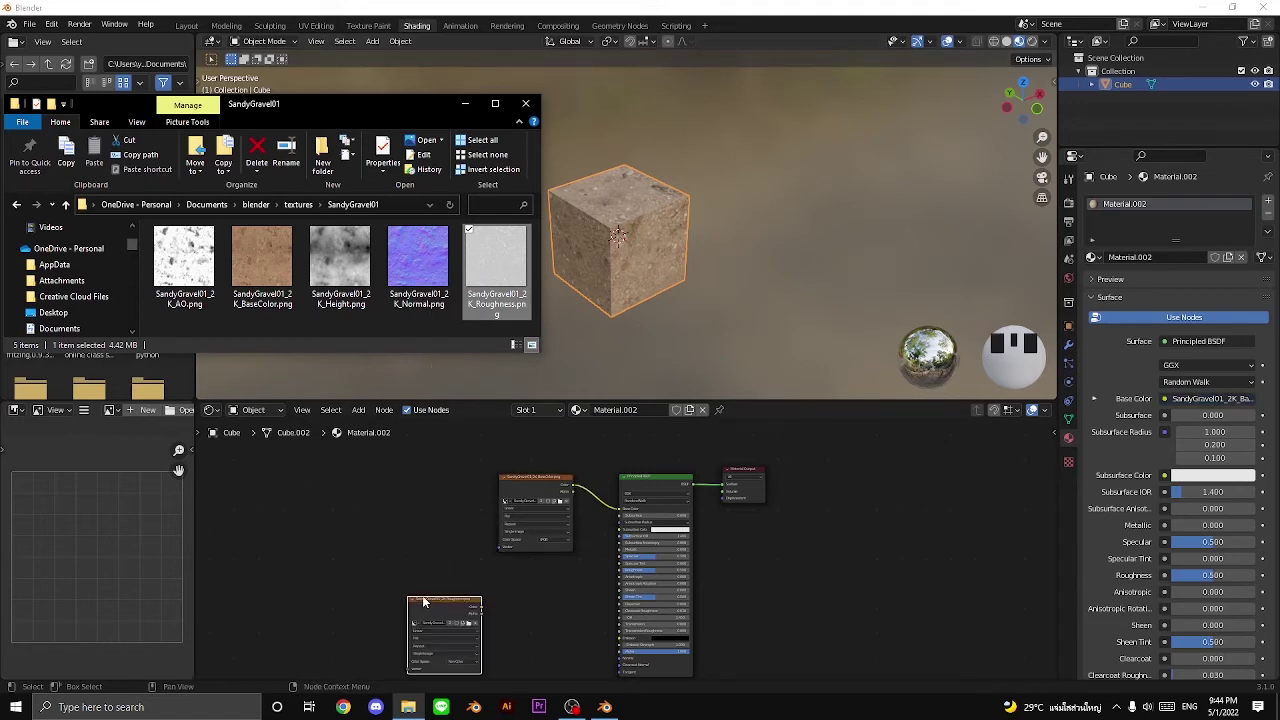
Stack the base color and roughness texture nodes, and connect the roughness texture's Color output to the Principled BSDF's Roughness input
left_click(528, 490)
left_click_drag(528, 490, 532, 447)
left_click_drag(463, 600, 549, 546)
key("Home")
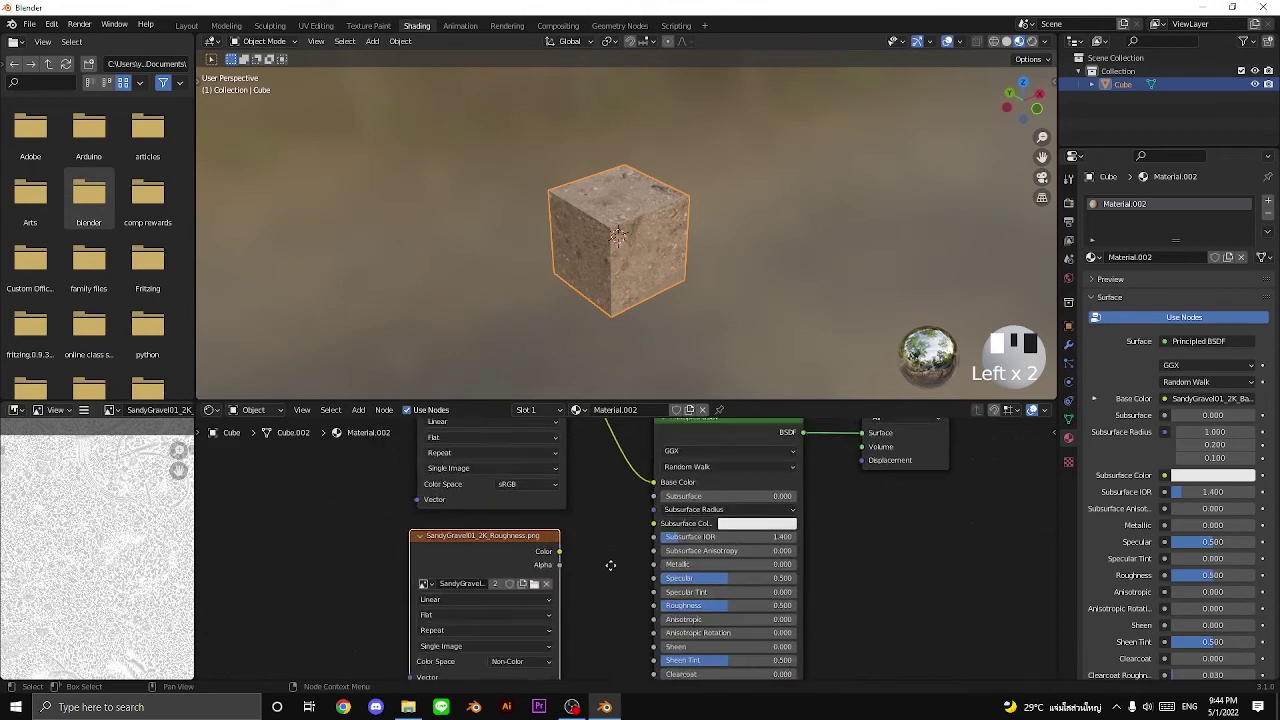
left_click(546, 480)
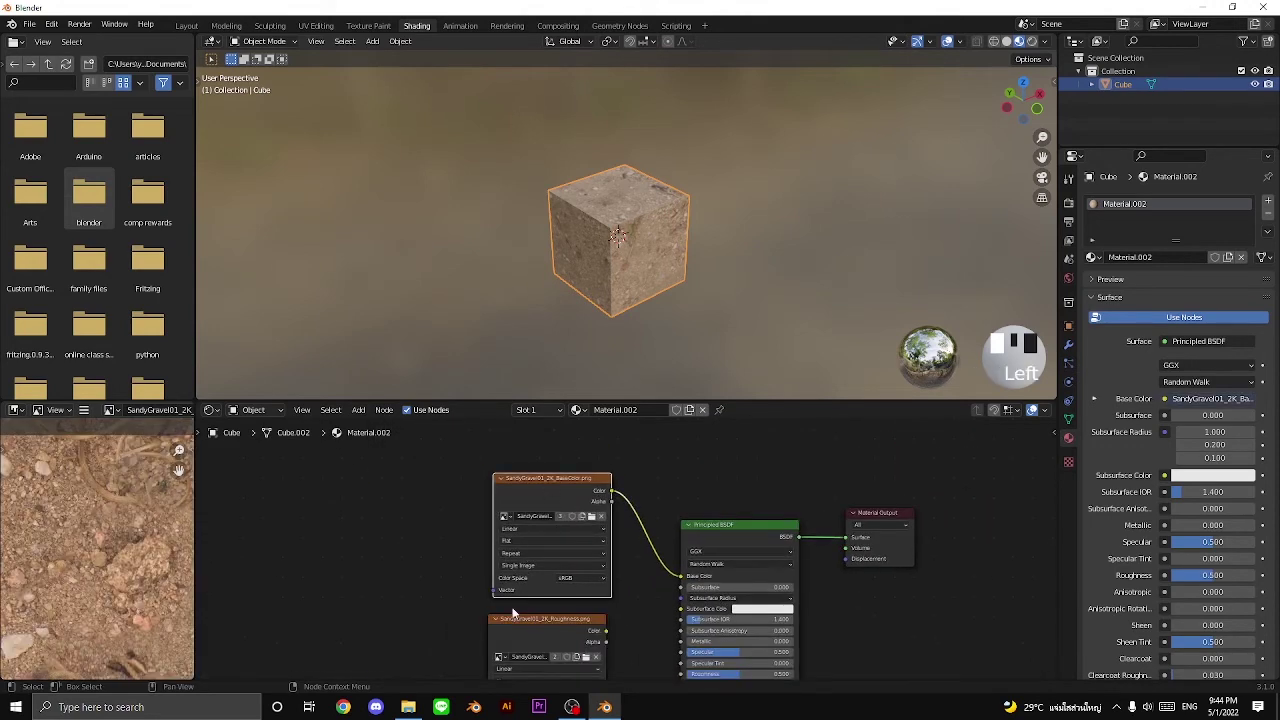
middle_click_drag(590, 656, 528, 560)
left_click_drag(525, 552, 610, 596)
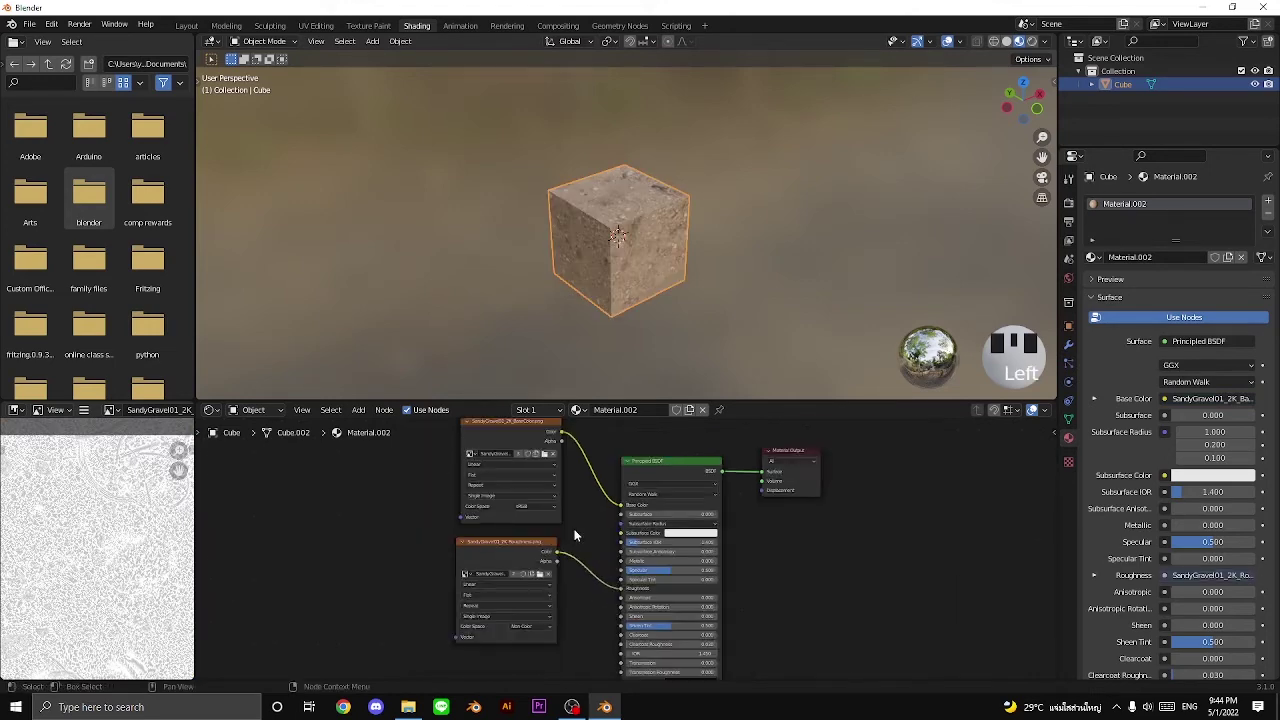
scroll(572, 528, "down", 8)
left_click_drag(483, 577, 570, 447)
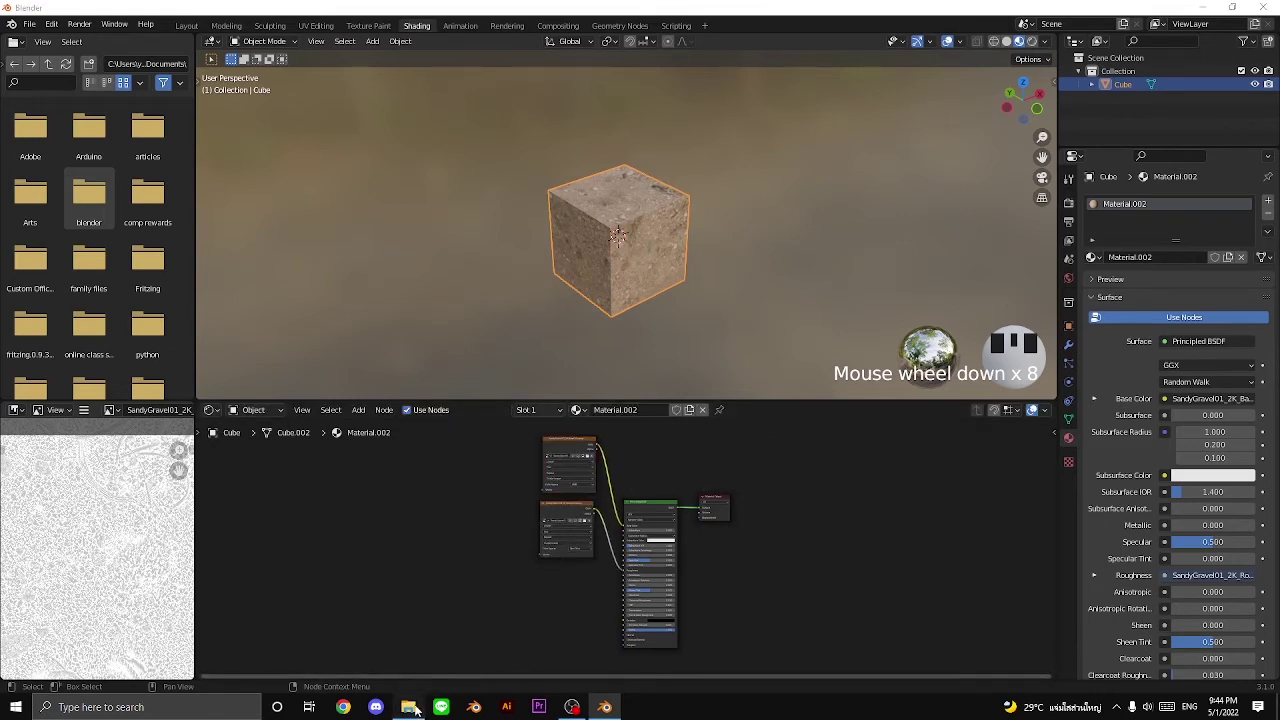
Examine the gravel texture up close on the cube's top and side faces
left_click(408, 707)
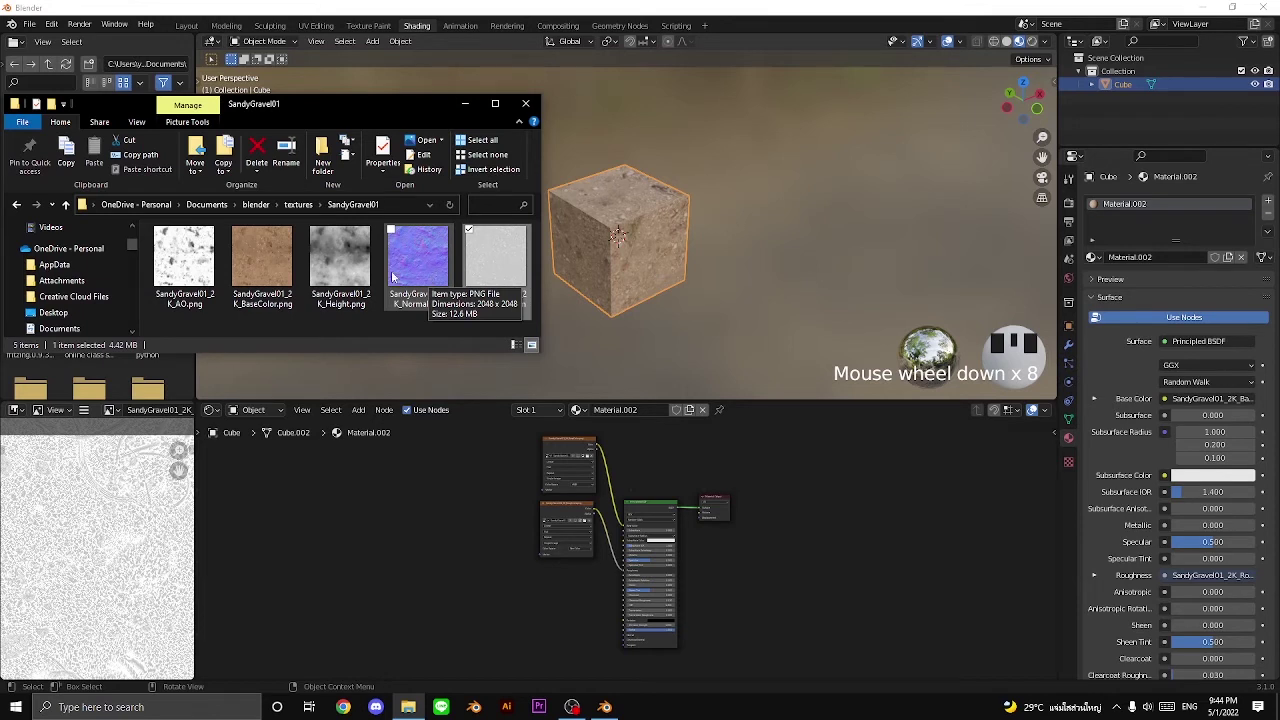
left_click(380, 556)
middle_click_drag(600, 300, 662, 360)
scroll(620, 231, "up", 2)
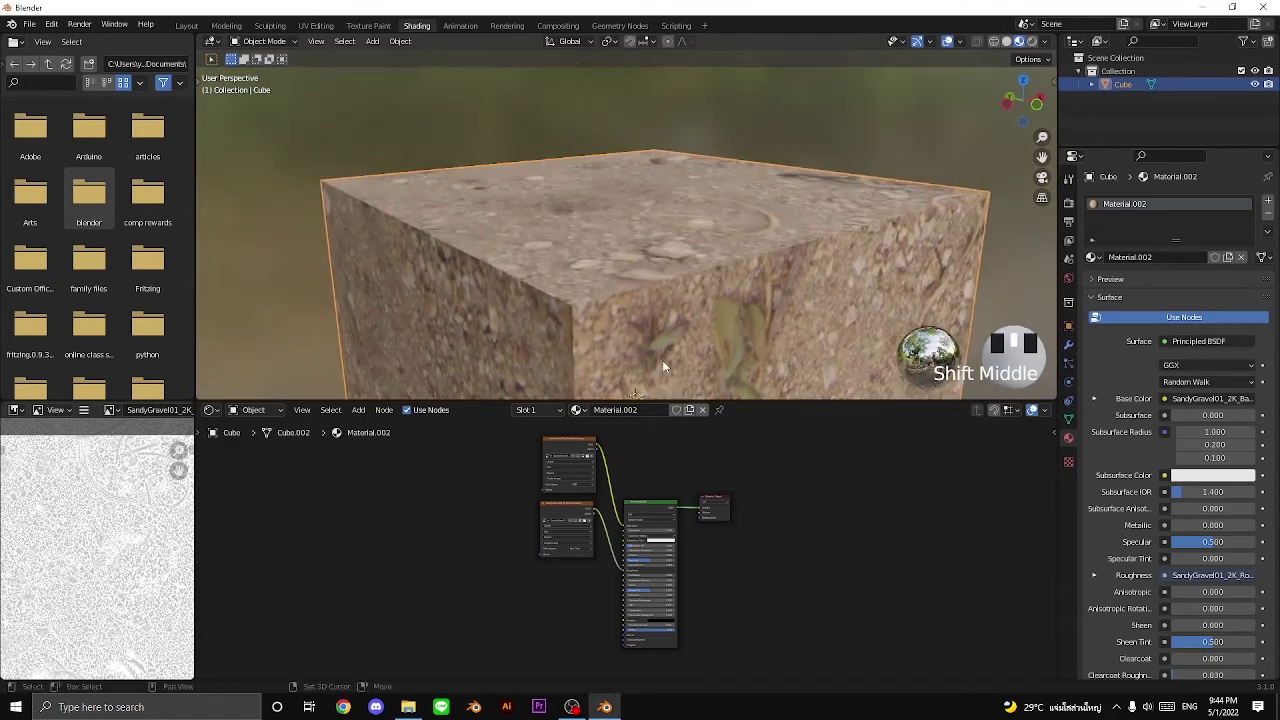
scroll(672, 338, "up", 3)
scroll(672, 338, "down", 1)
scroll(672, 338, "down", 5)
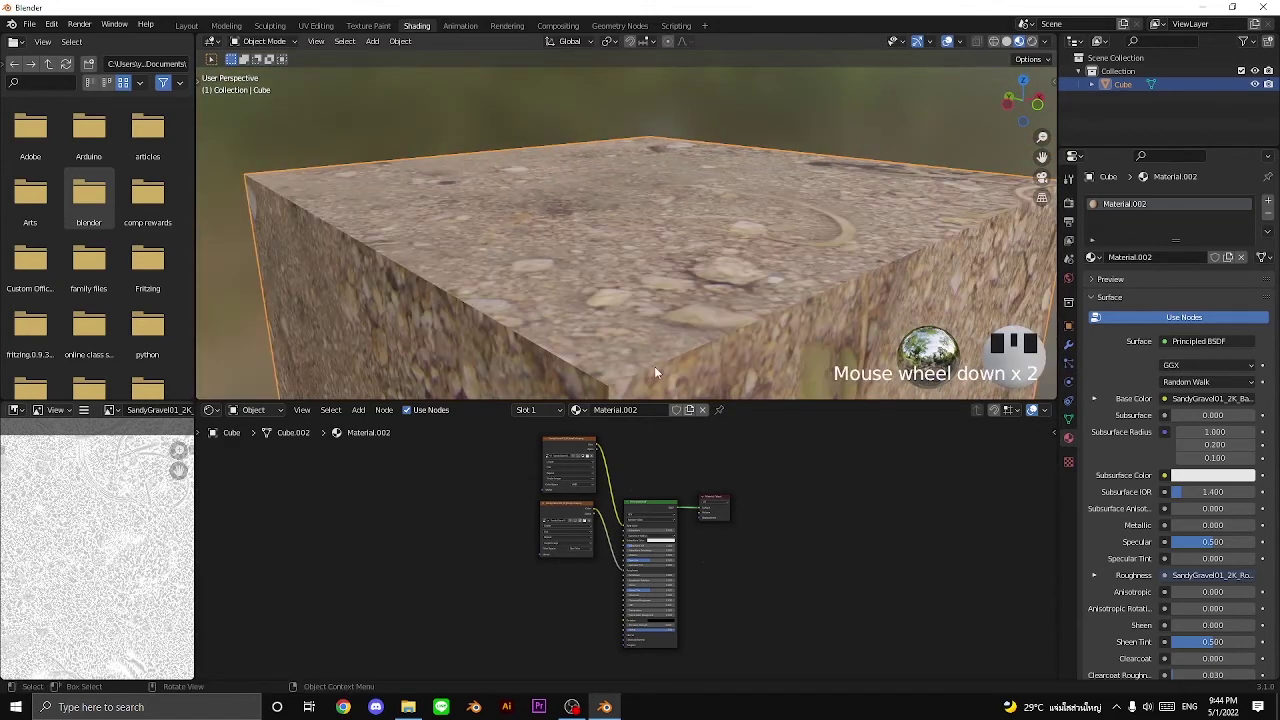
middle_click_drag(654, 366, 563, 456)
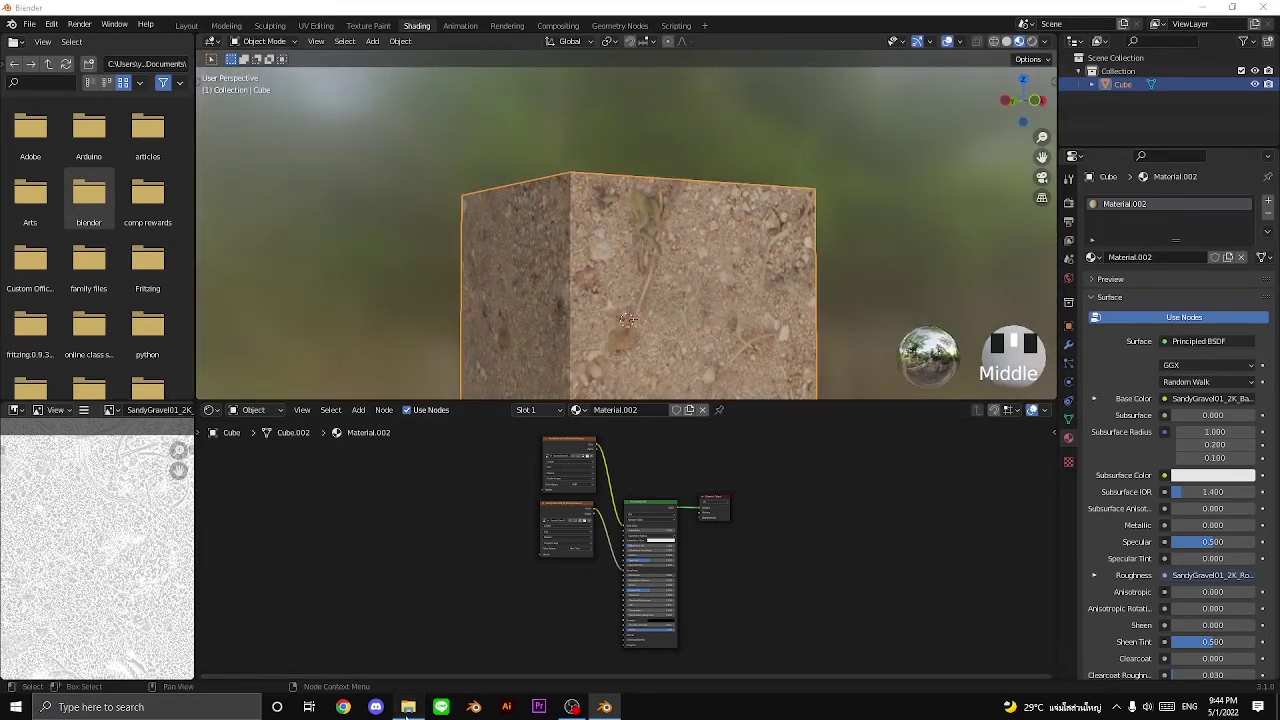
Add SandyGravel01_2K_Normal.png from the SandyGravel01 folder as an image texture node below the roughness texture
left_click(408, 707)
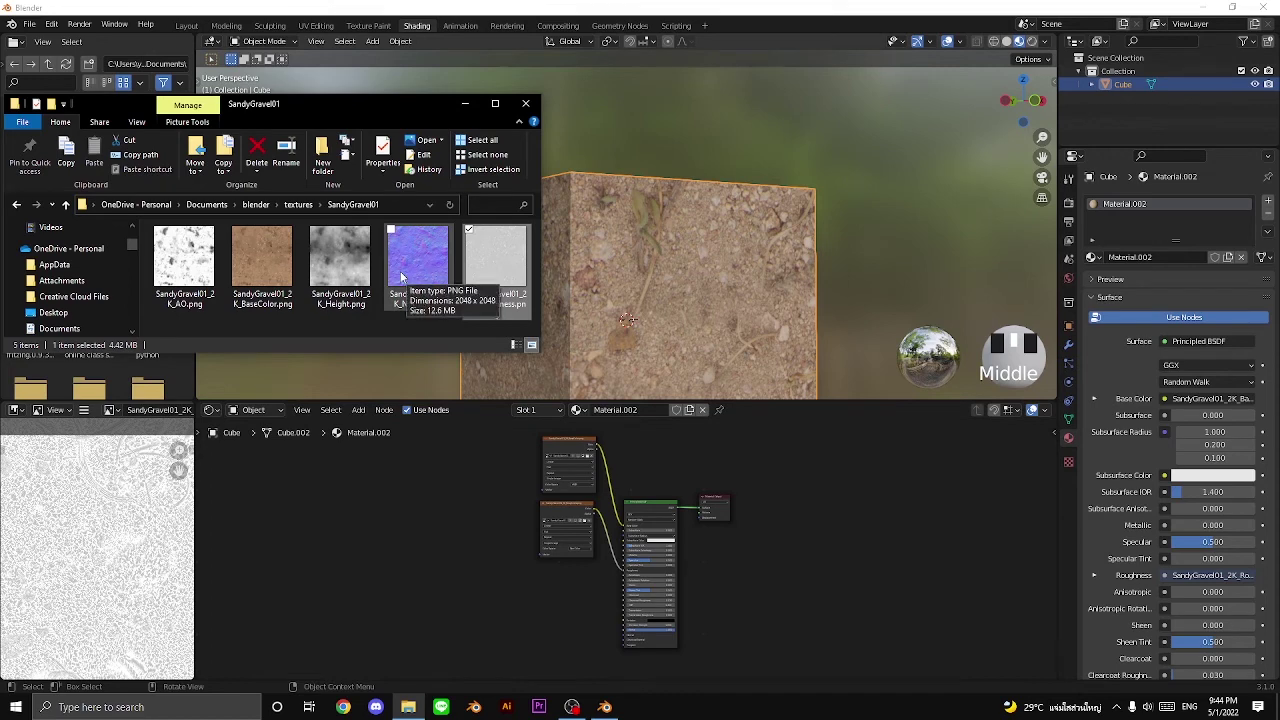
left_click_drag(406, 277, 486, 601)
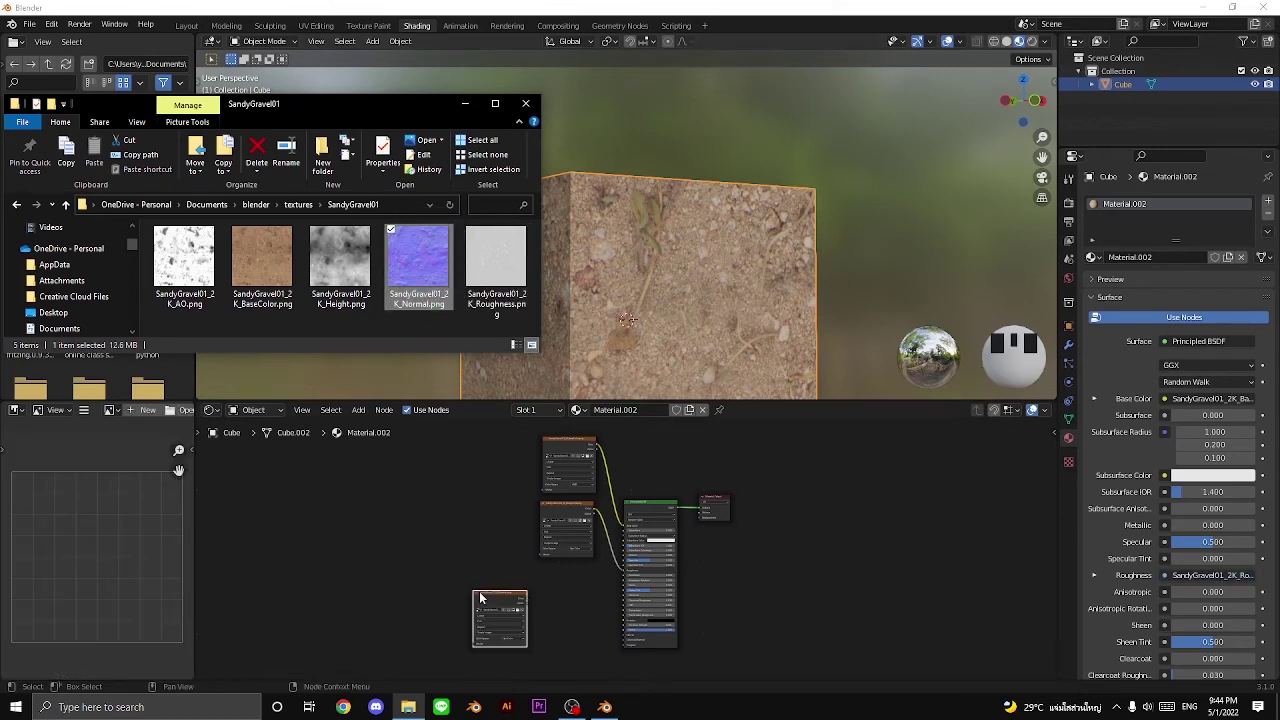
scroll(486, 600, "up", 3)
scroll(460, 515, "up", 3)
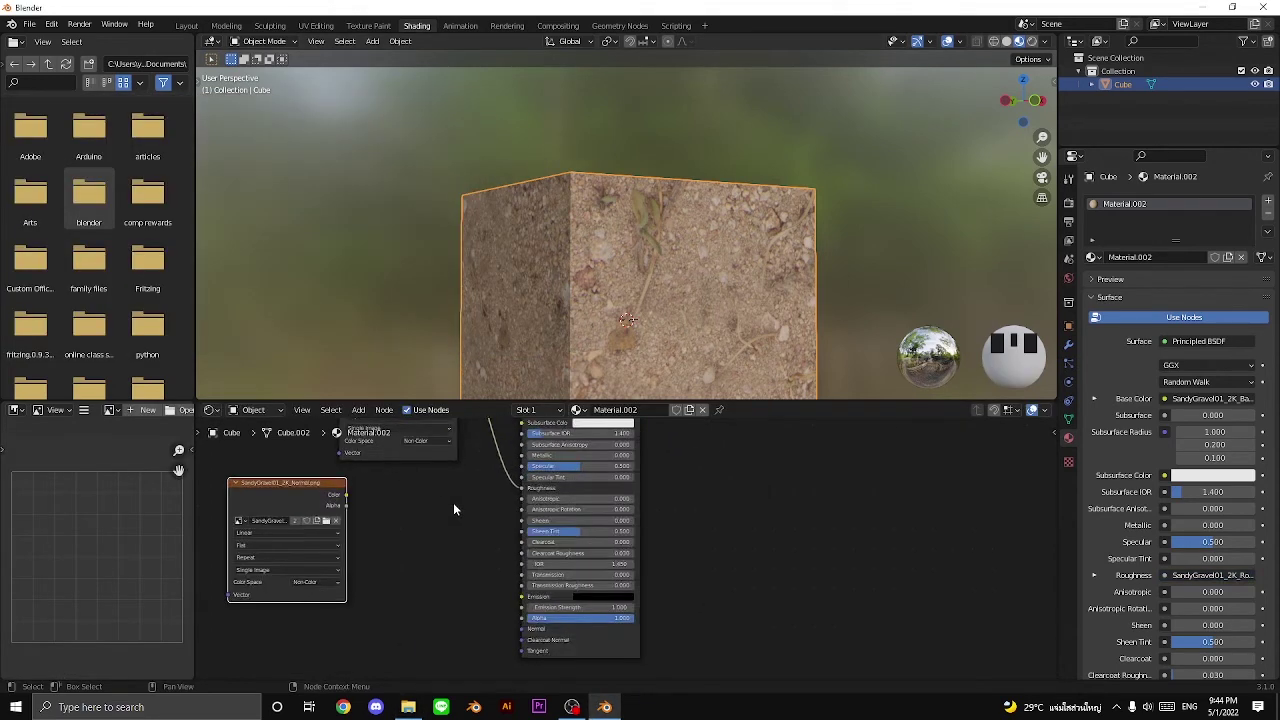
left_click_drag(383, 507, 420, 521)
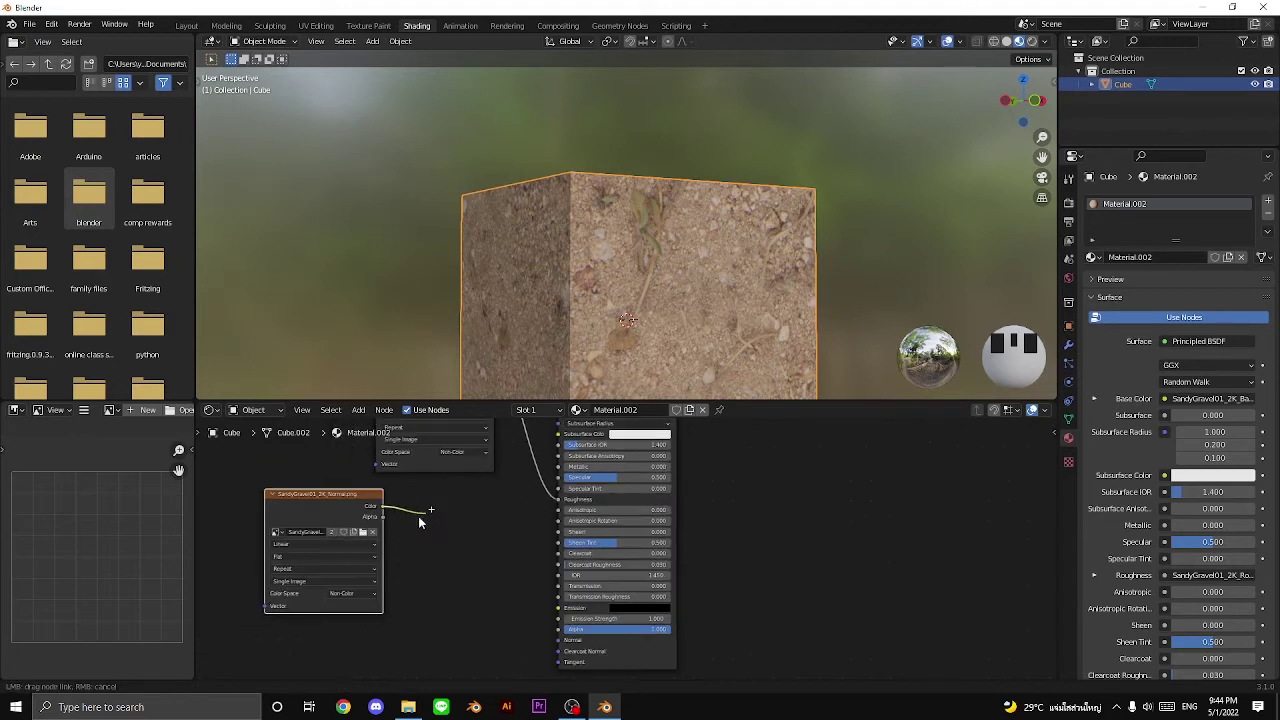
left_click_drag(512, 634, 545, 634)
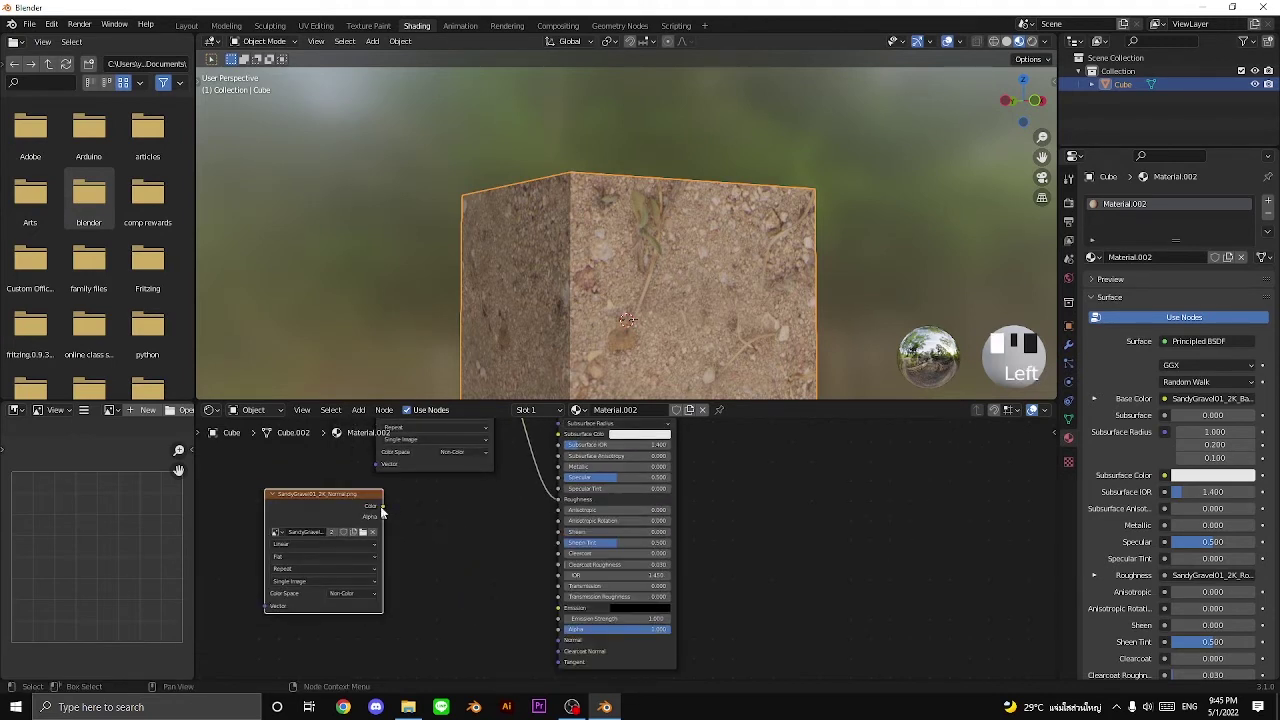
left_click_drag(386, 511, 455, 513)
left_click_drag(385, 509, 398, 522)
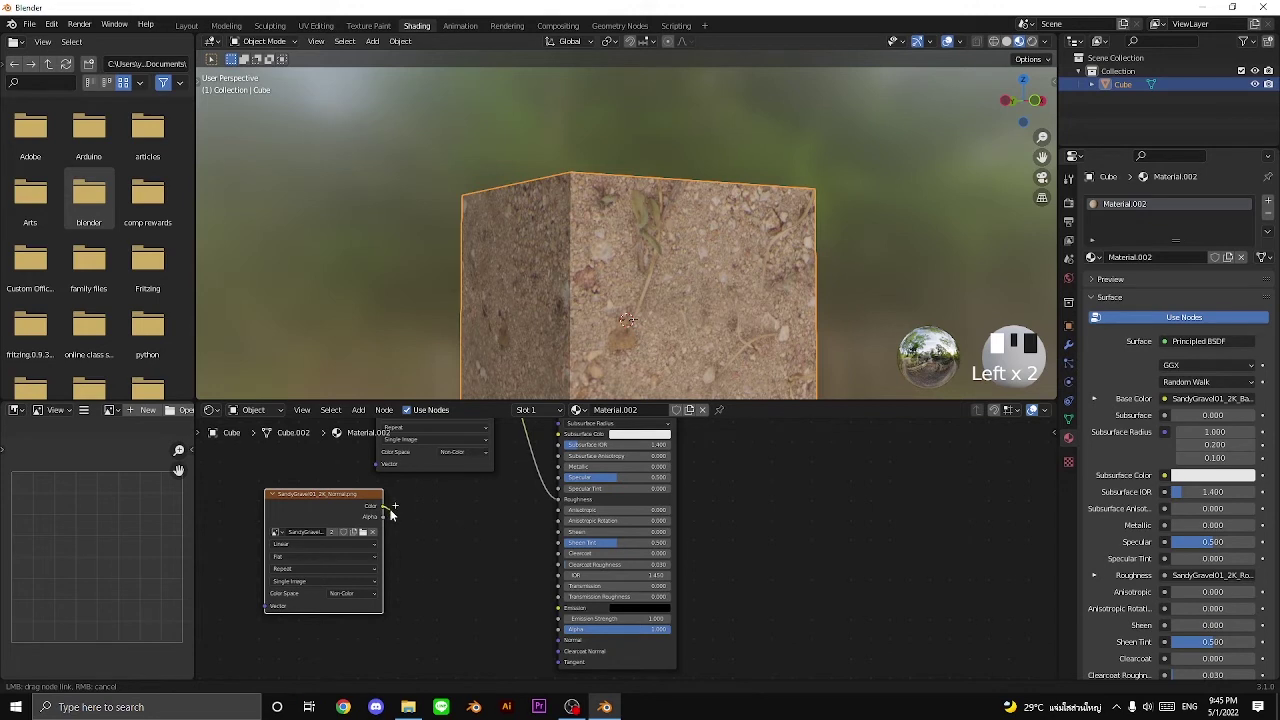
left_click_drag(435, 568, 485, 588)
left_click_drag(418, 536, 510, 614)
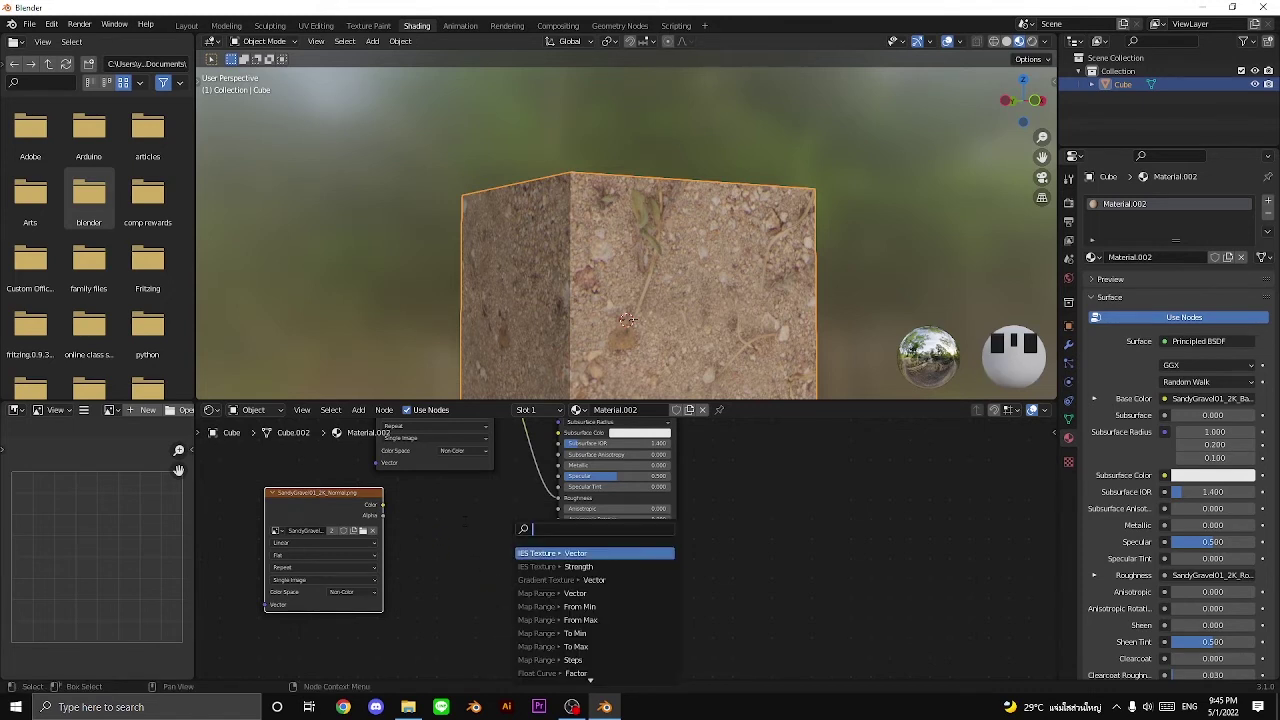
left_click_drag(383, 505, 415, 532)
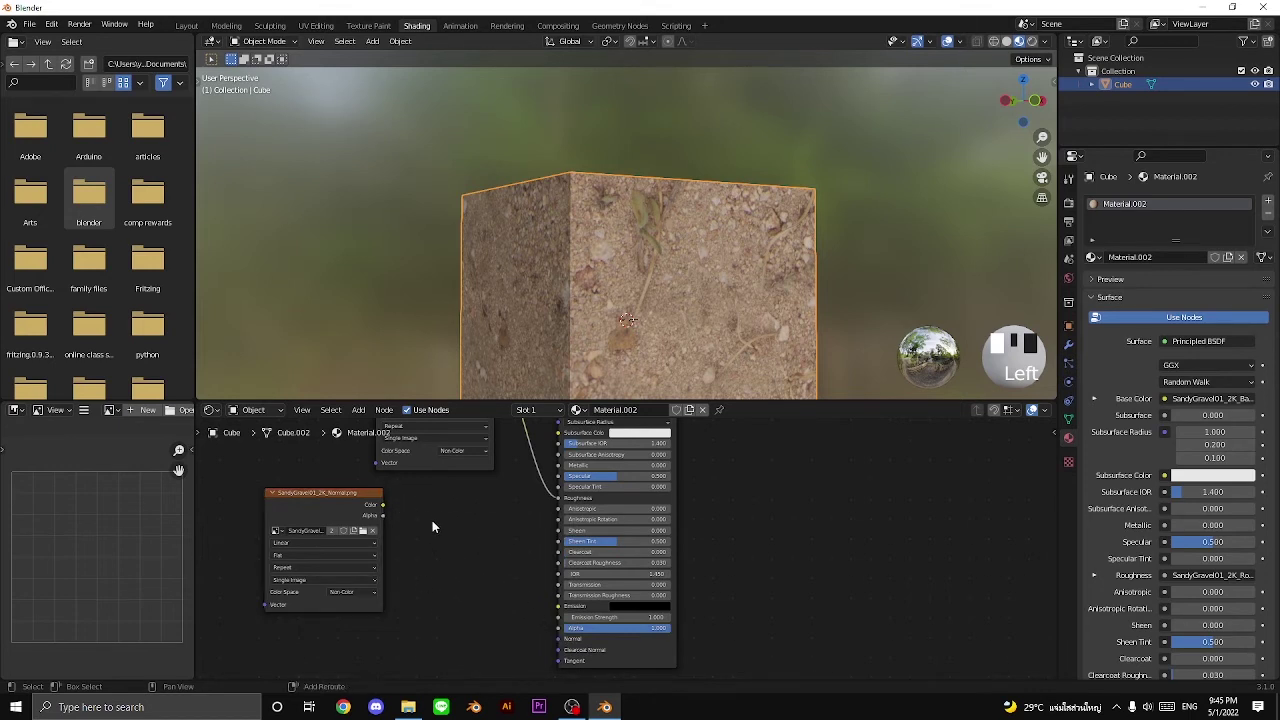
Add a Normal Map node between the normal texture node and the Principled BSDF
key("shift+a")
left_click(432, 520)
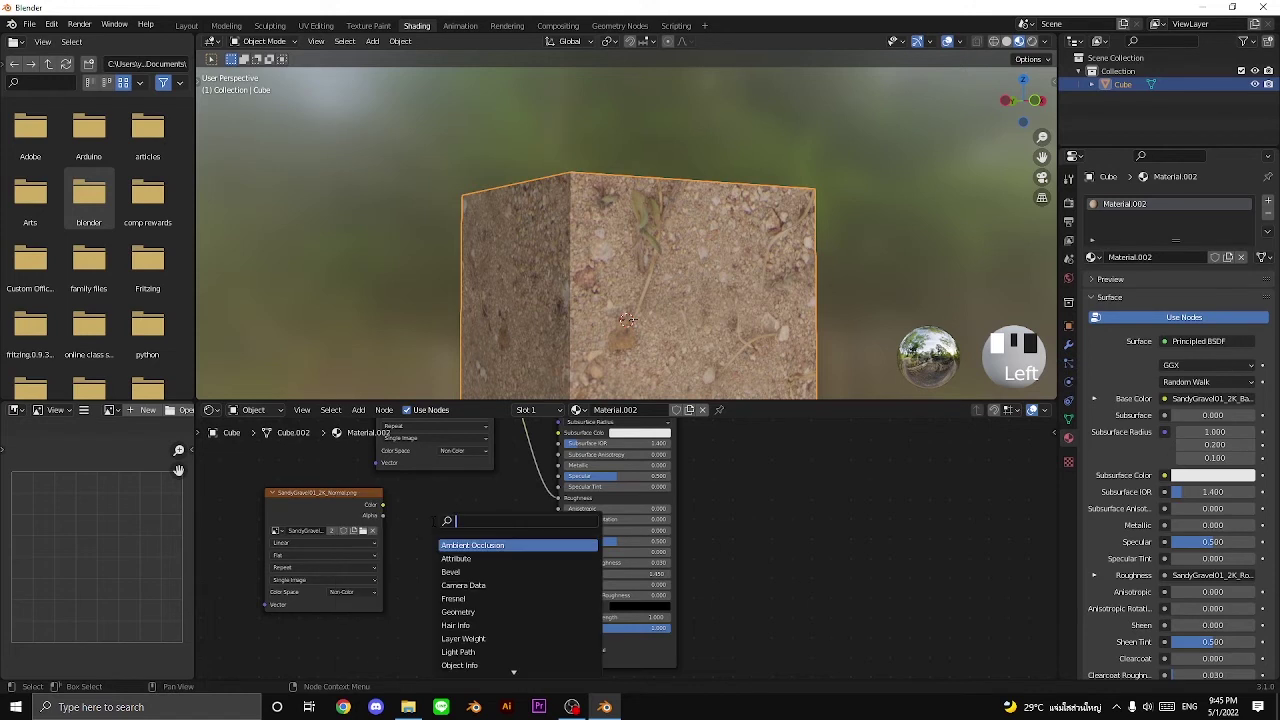
type("norma")
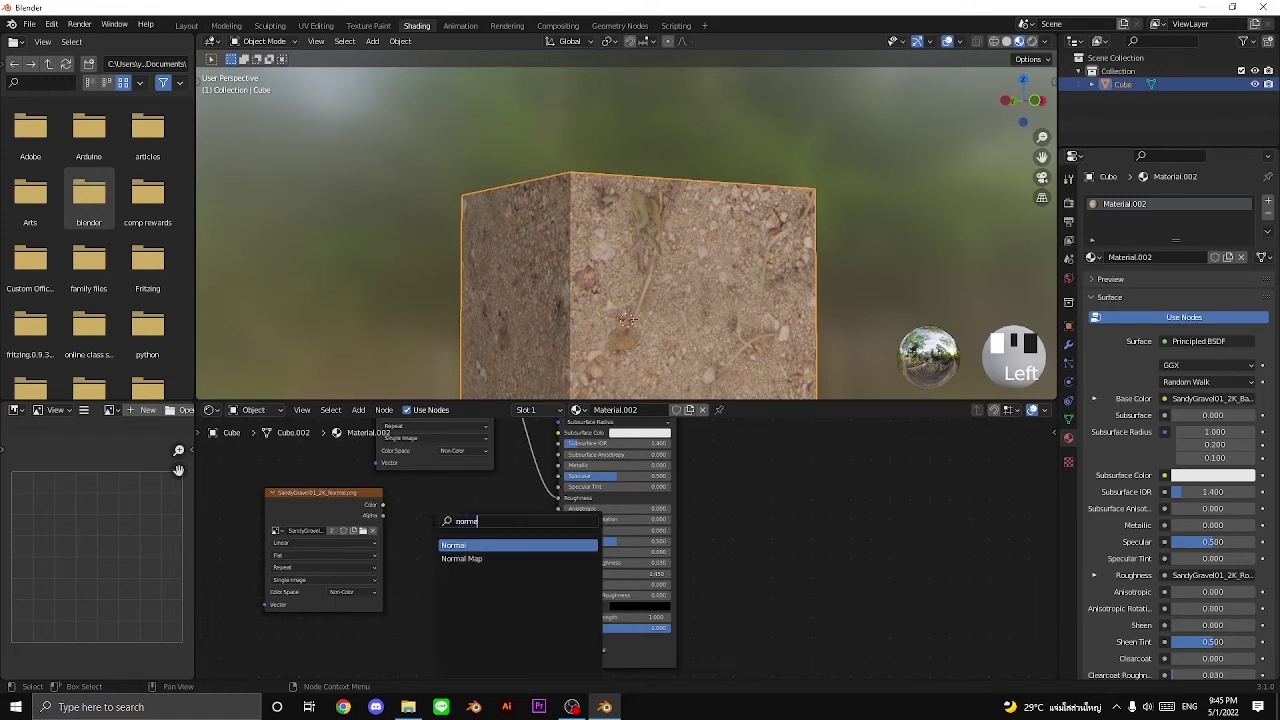
type("l")
left_click(461, 558)
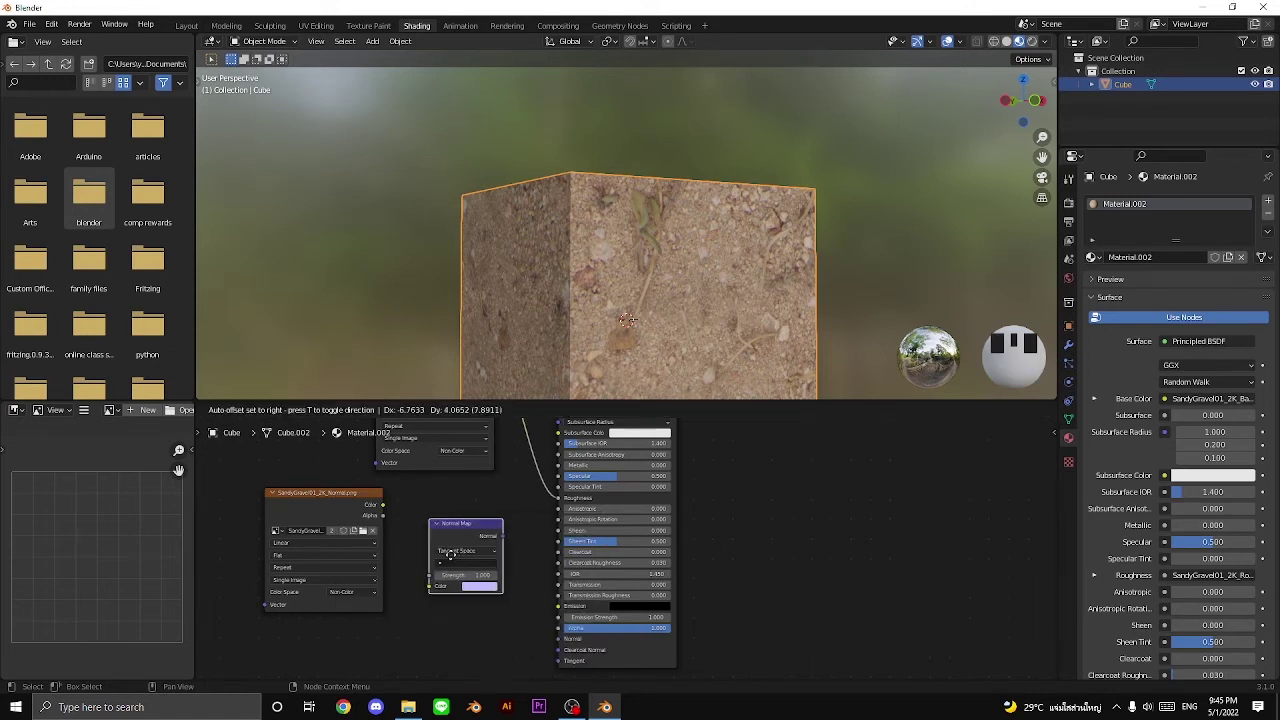
Connect the Normal Map's Normal output to the Principled BSDF's Normal input, and the normal texture's Color output to the Normal Map's Color input
left_click_drag(510, 559, 514, 552)
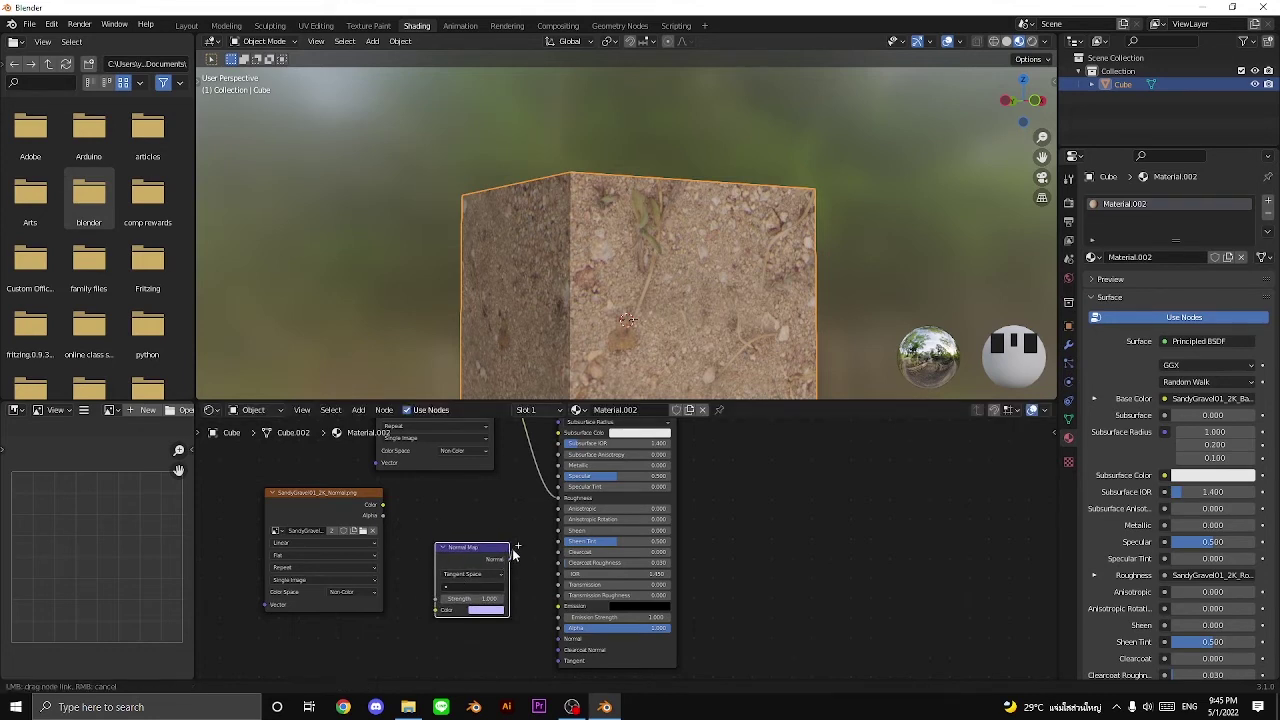
left_click_drag(544, 640, 557, 640)
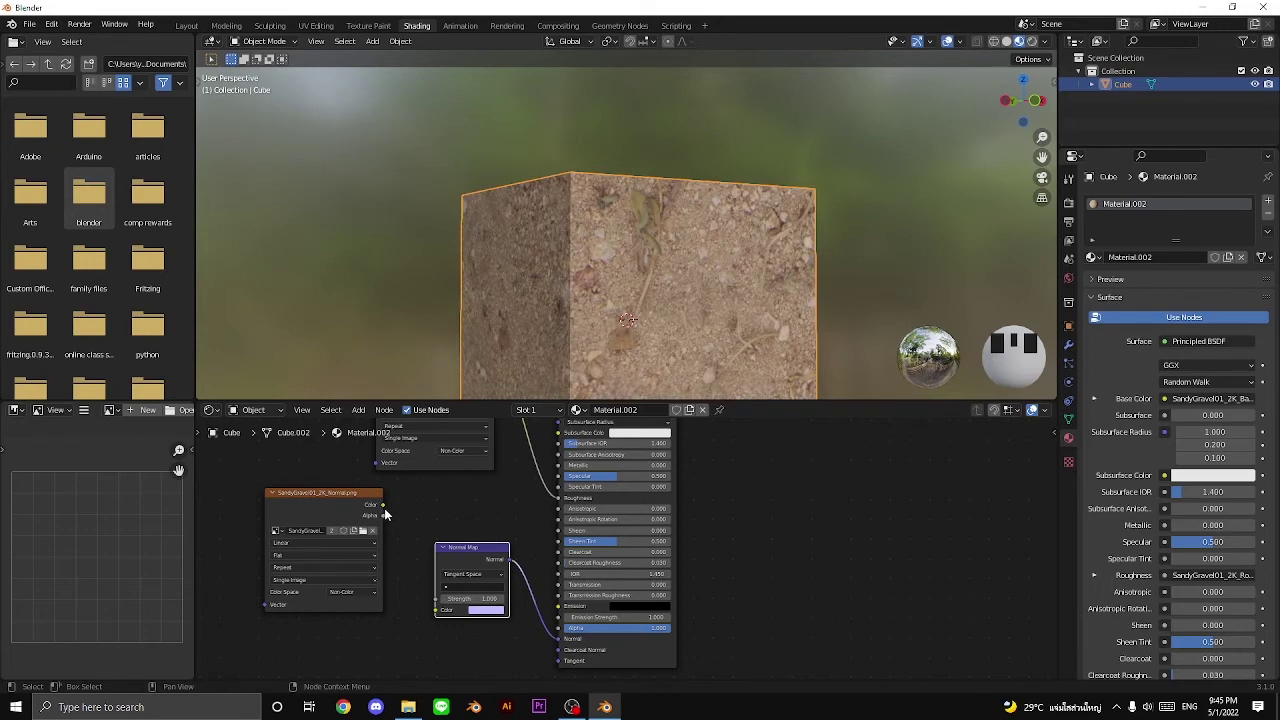
left_click_drag(384, 507, 432, 610)
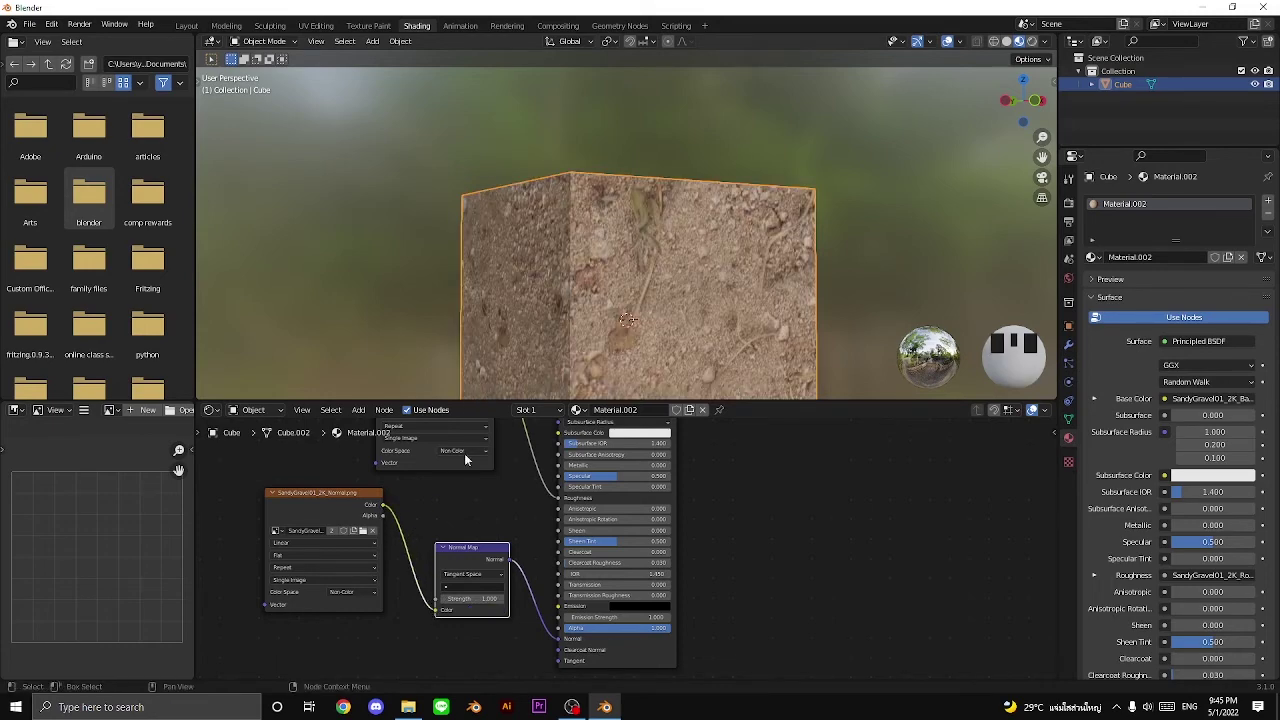
Add SandyGravel01_2K_AO.png from the SandyGravel01 folder as an image texture node below the Normal Map node
scroll(496, 292, "down", 3)
scroll(496, 292, "up", 1)
middle_click_drag(496, 292, 526, 330)
scroll(505, 516, "down", 3)
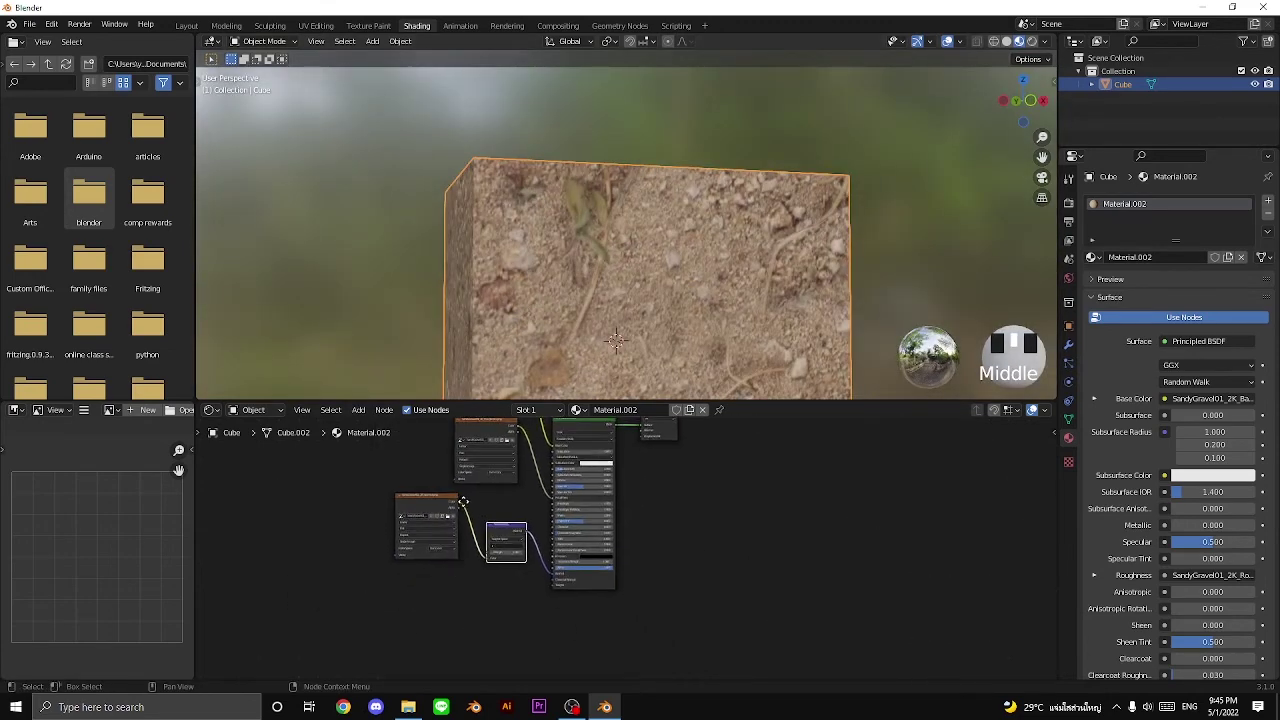
scroll(463, 501, "up", 2)
left_click(408, 707)
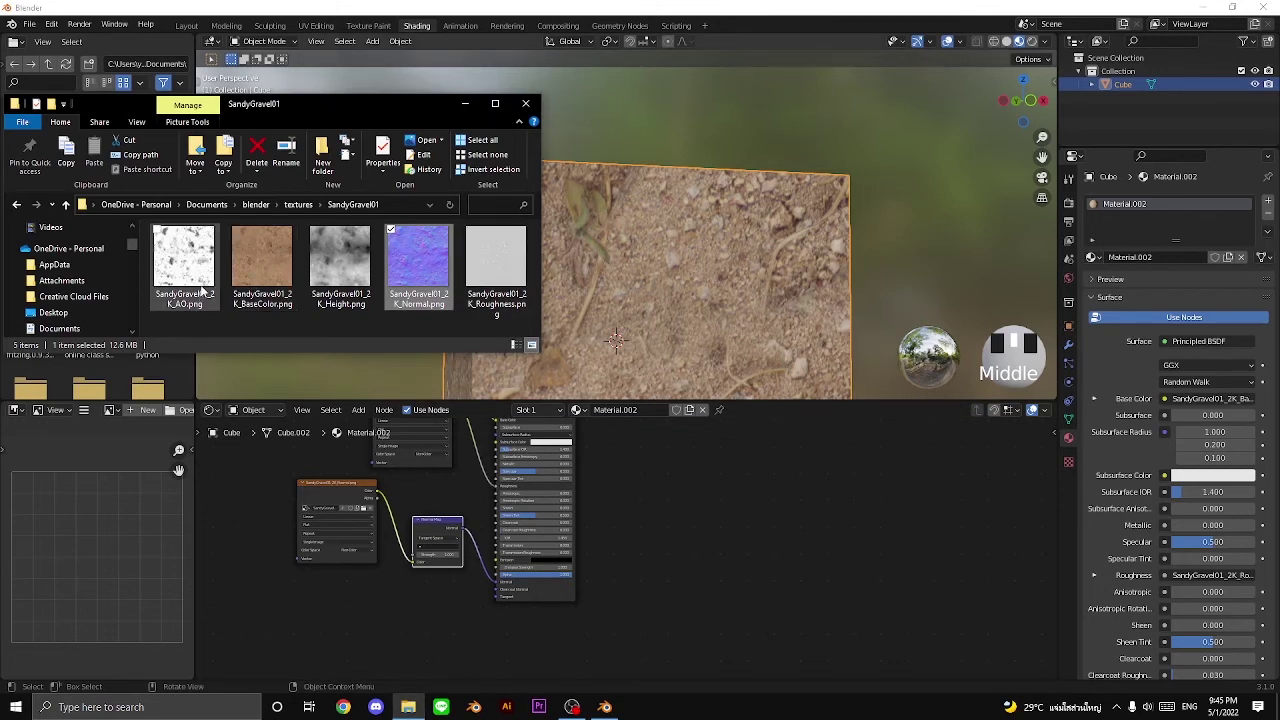
left_click(245, 325)
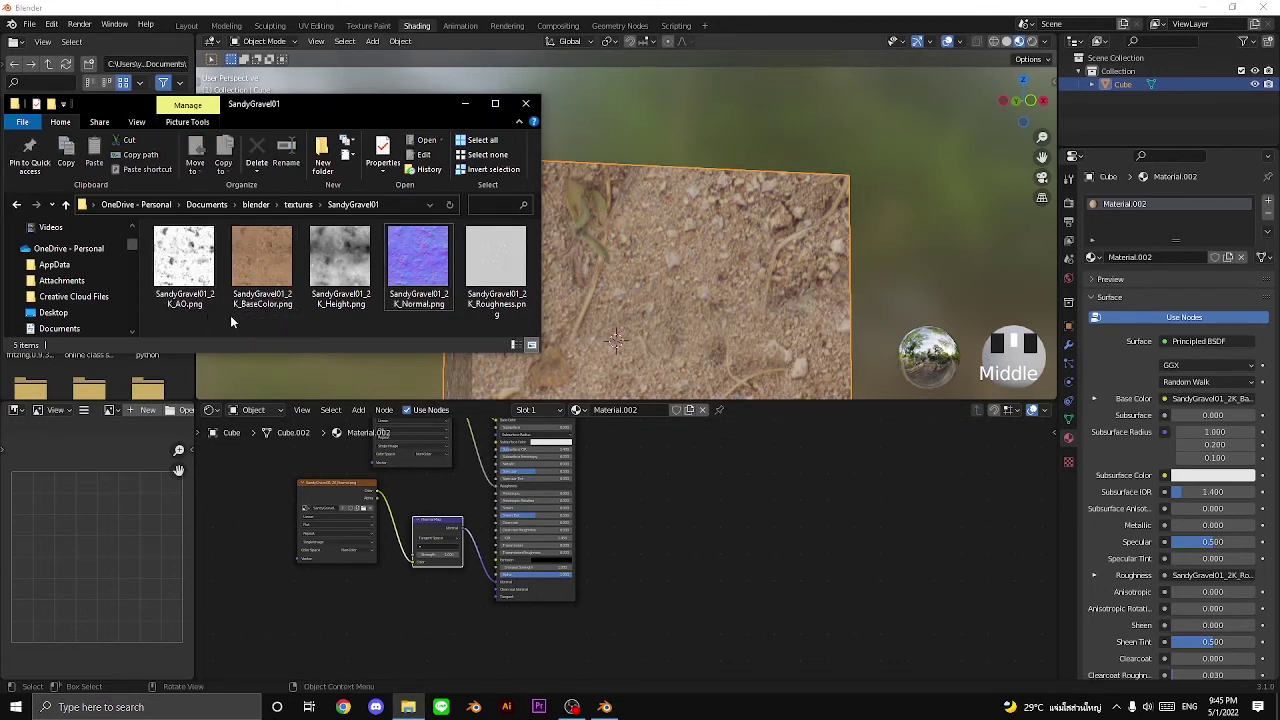
left_click(193, 276)
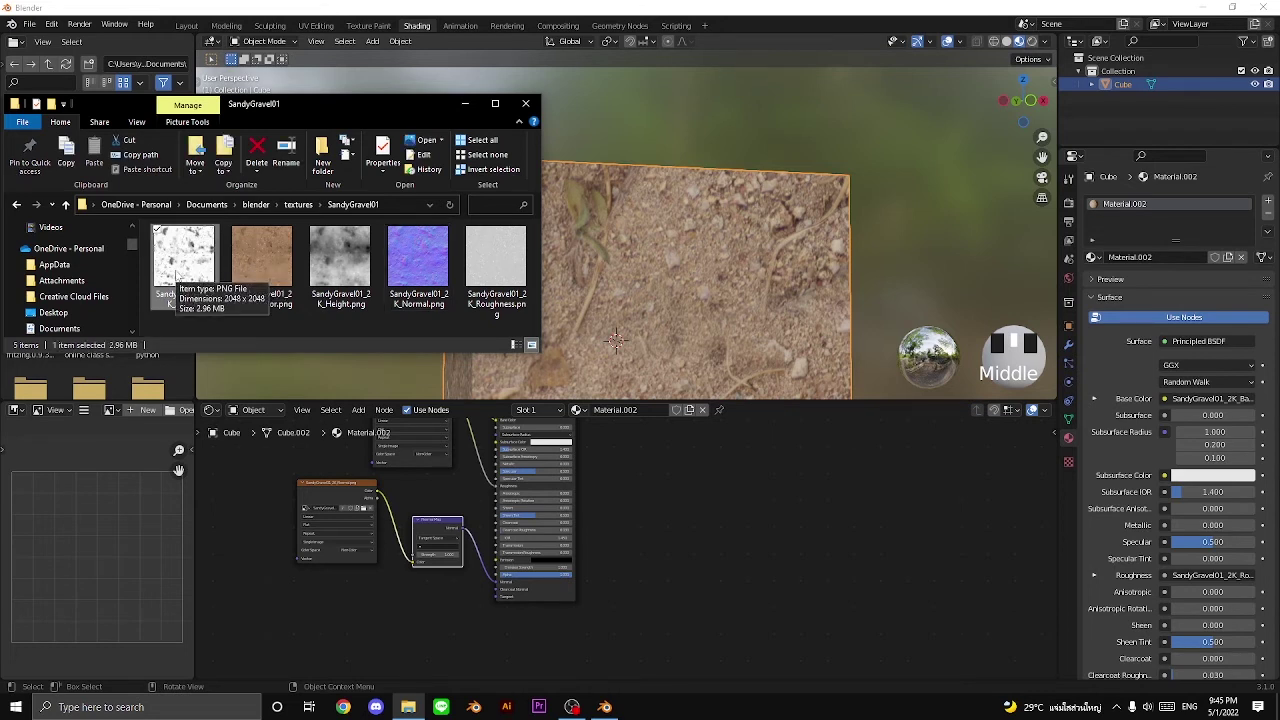
left_click_drag(190, 268, 323, 468)
left_click_drag(481, 656, 481, 656)
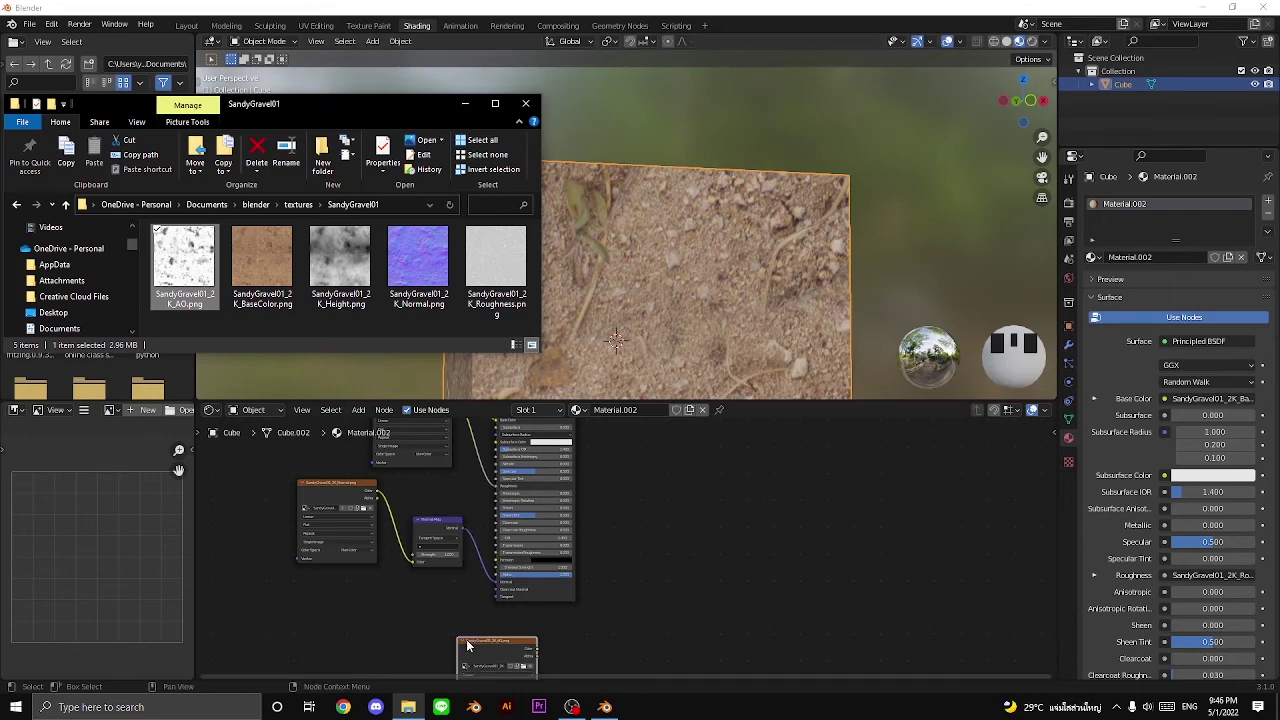
Move the Material Output node farther away from the Principled BSDF, slightly lower in the node tree
scroll(481, 626, "up", 3)
middle_click_drag(538, 605, 655, 589)
middle_click_drag(541, 619, 580, 574)
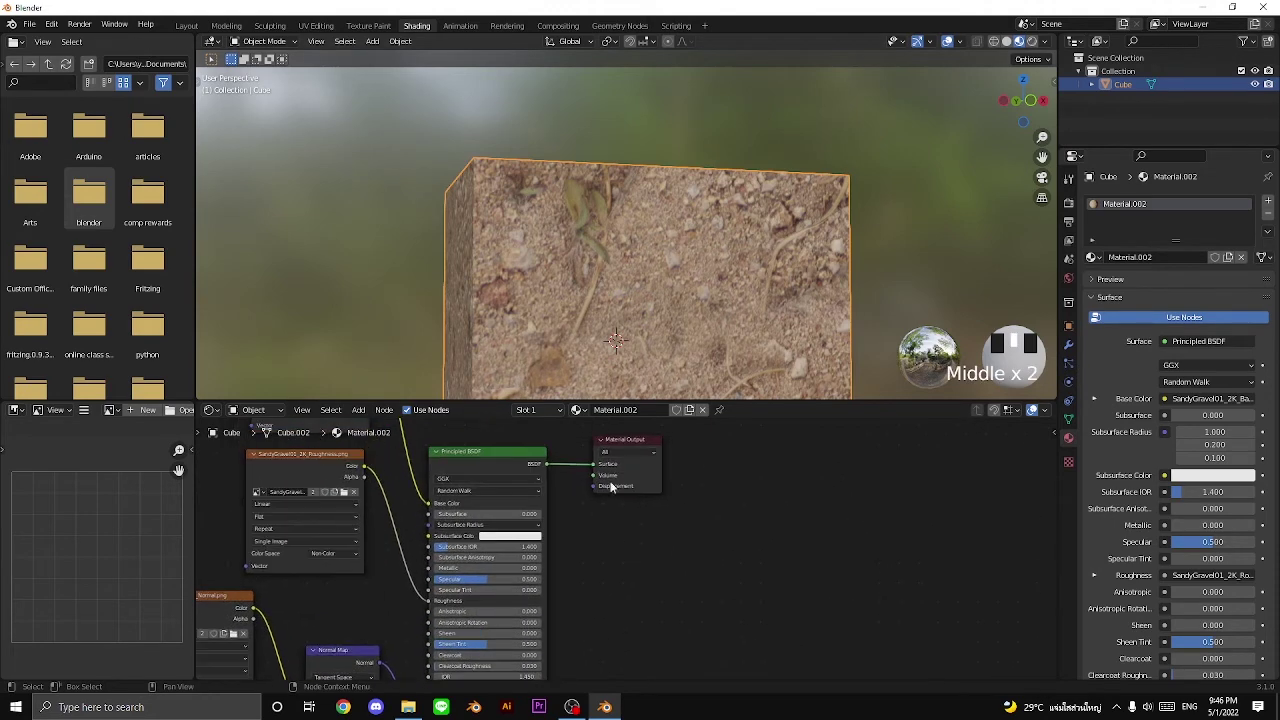
left_click_drag(628, 448, 684, 486)
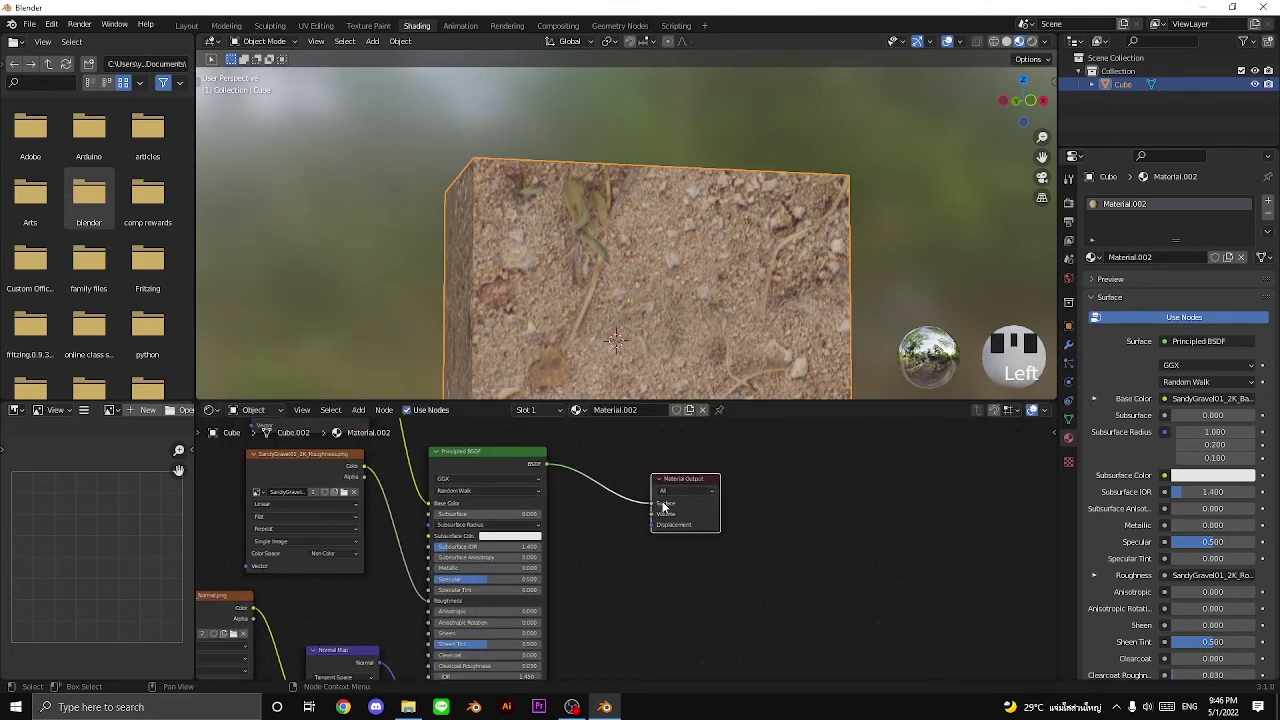
left_click(653, 508)
Examine the textured cube from several angles and look over the material's node connections
middle_click_drag(576, 318, 643, 347)
scroll(636, 463, "up", 3)
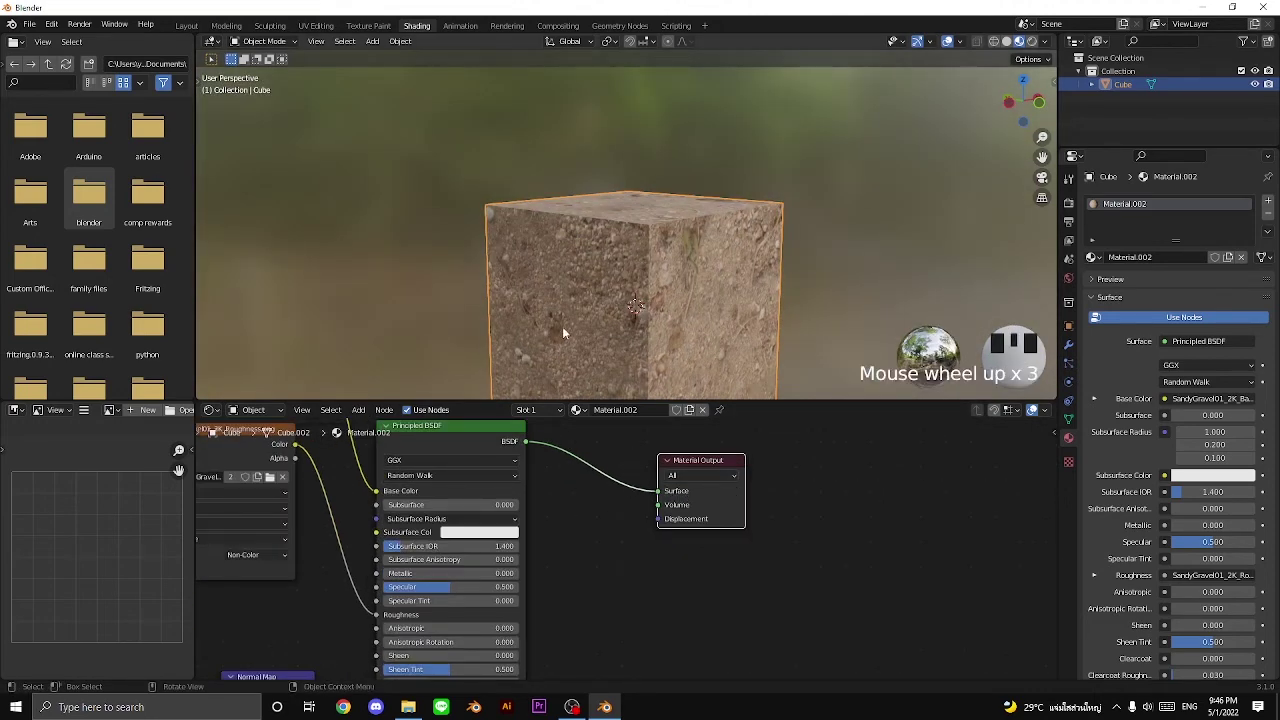
middle_click_drag(506, 160, 580, 360)
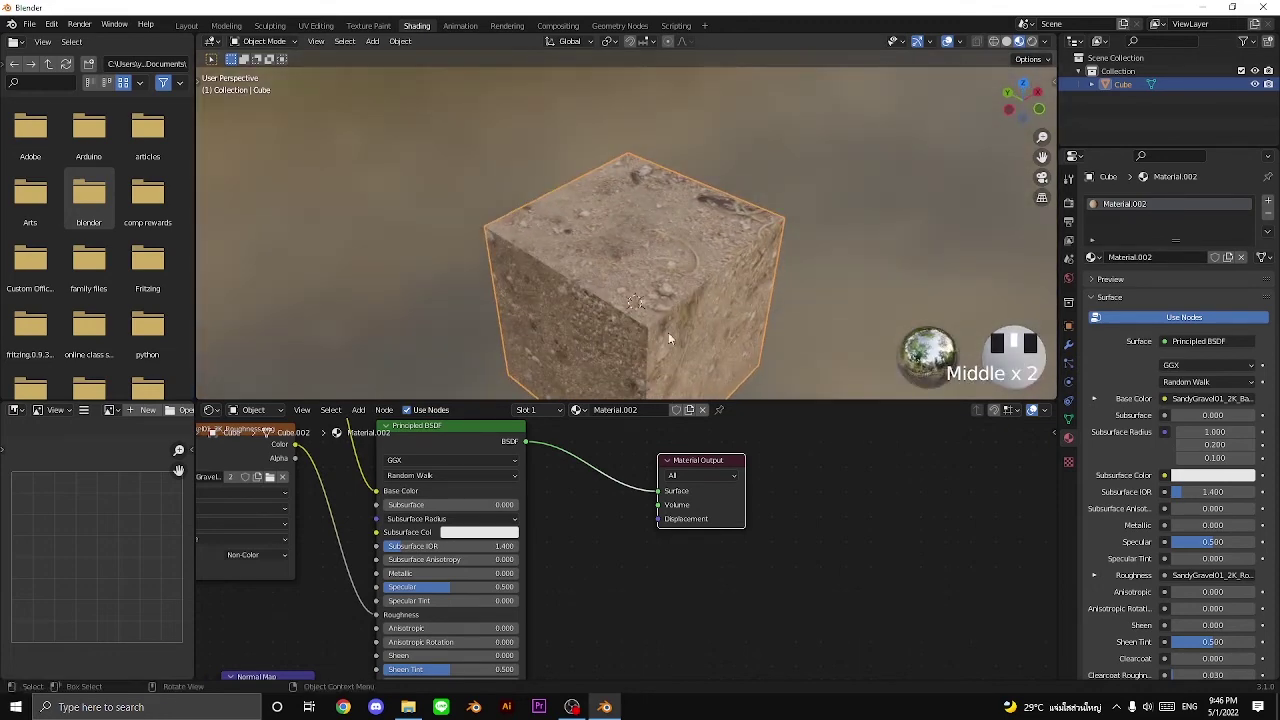
scroll(648, 362, "down", 1)
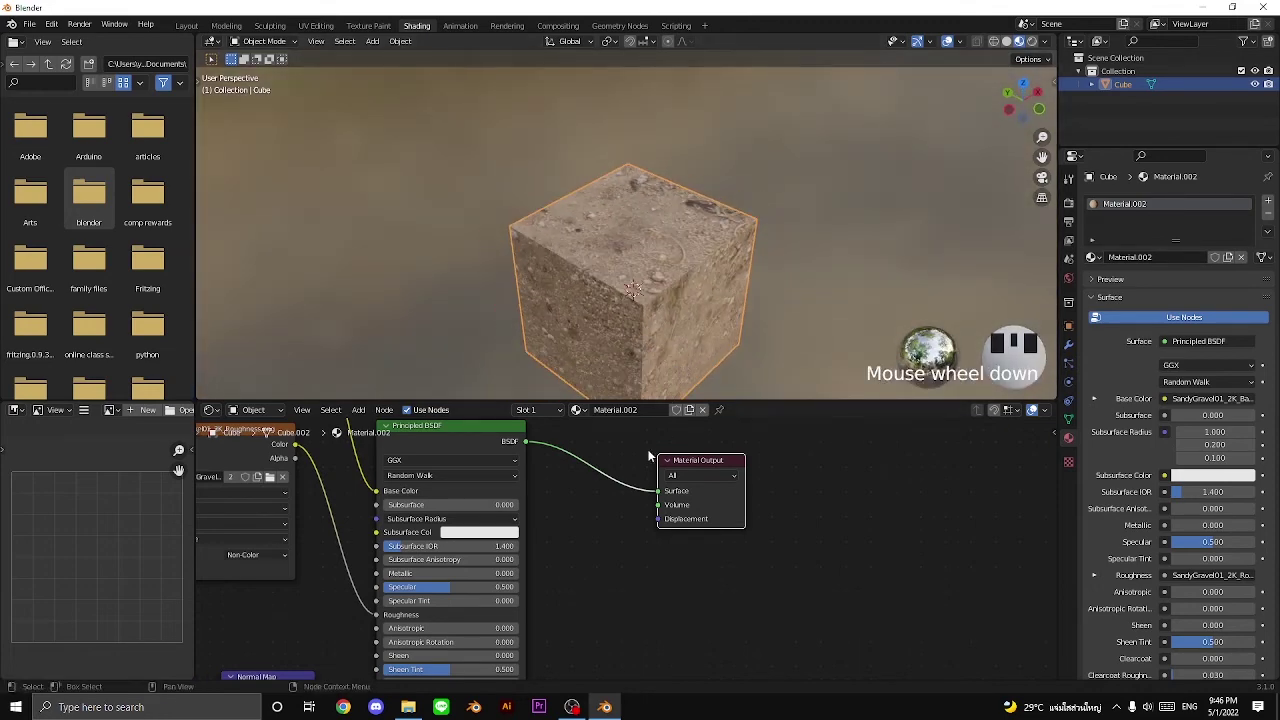
scroll(645, 522, "up", 2)
scroll(630, 518, "down", 5)
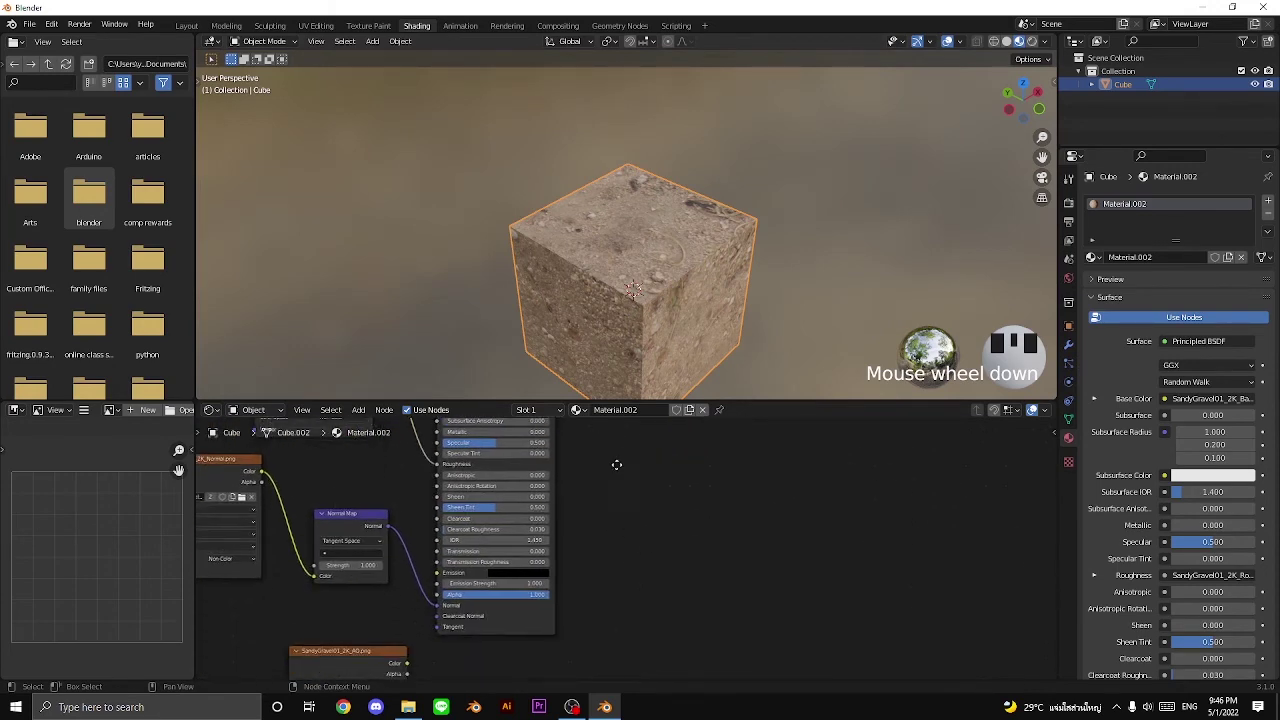
middle_click_drag(447, 613, 369, 706)
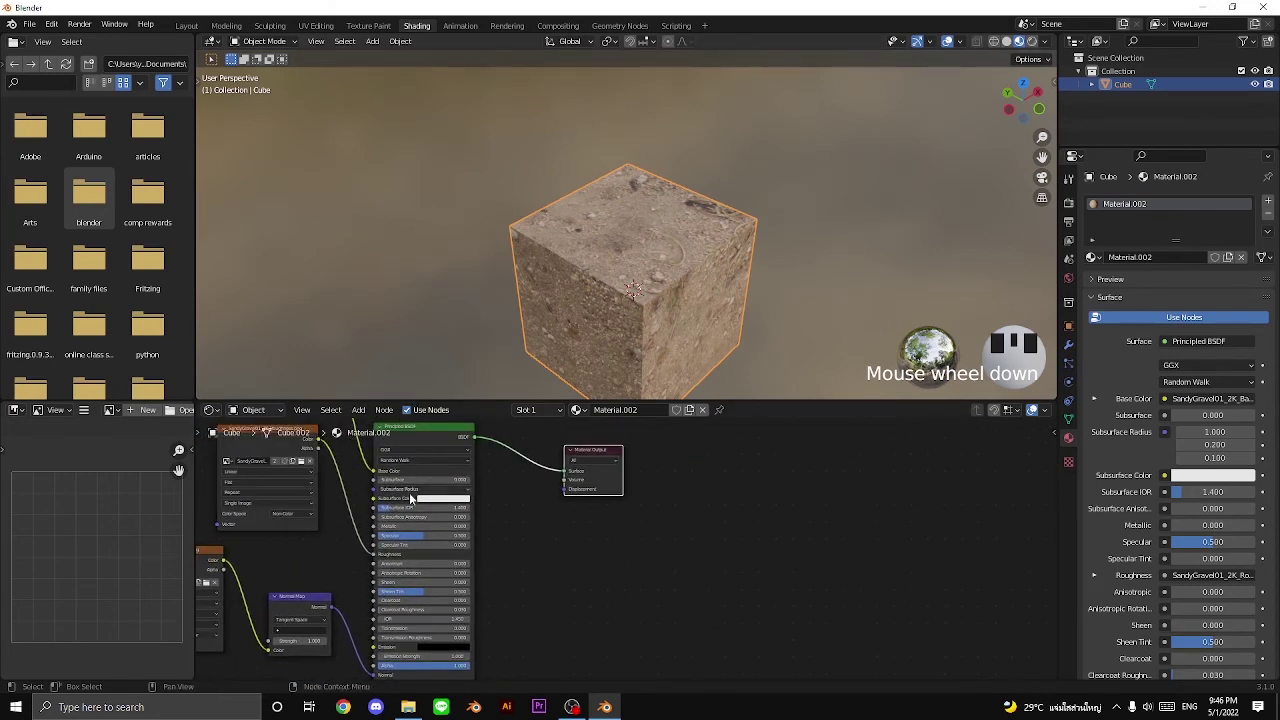
scroll(556, 516, "up", 6)
scroll(545, 500, "down", 4)
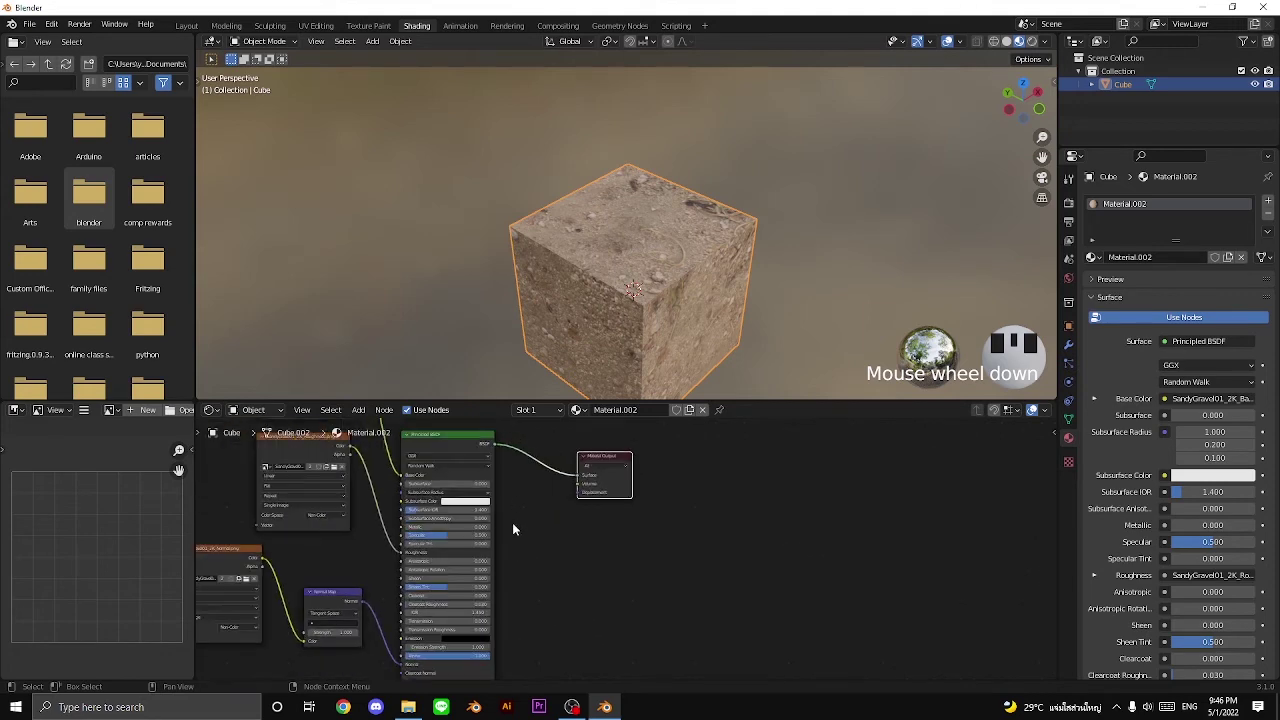
left_click_drag(422, 628, 558, 545)
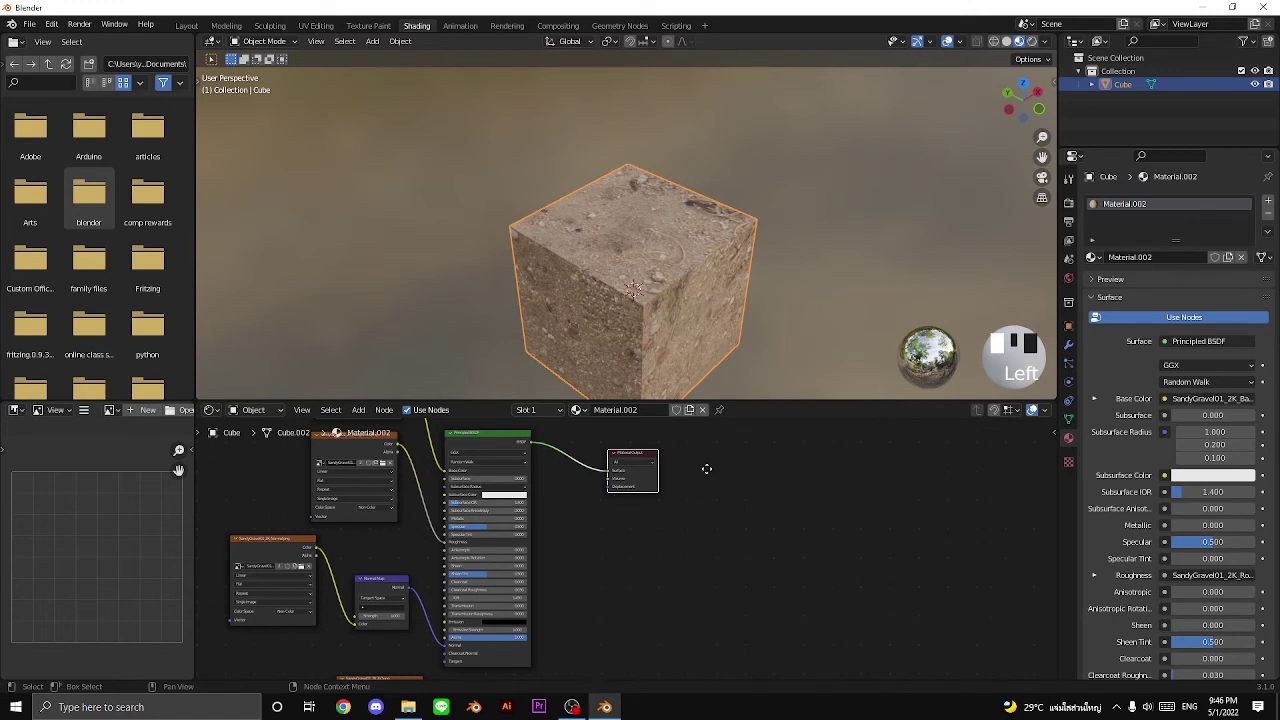
middle_click_drag(706, 468, 775, 444)
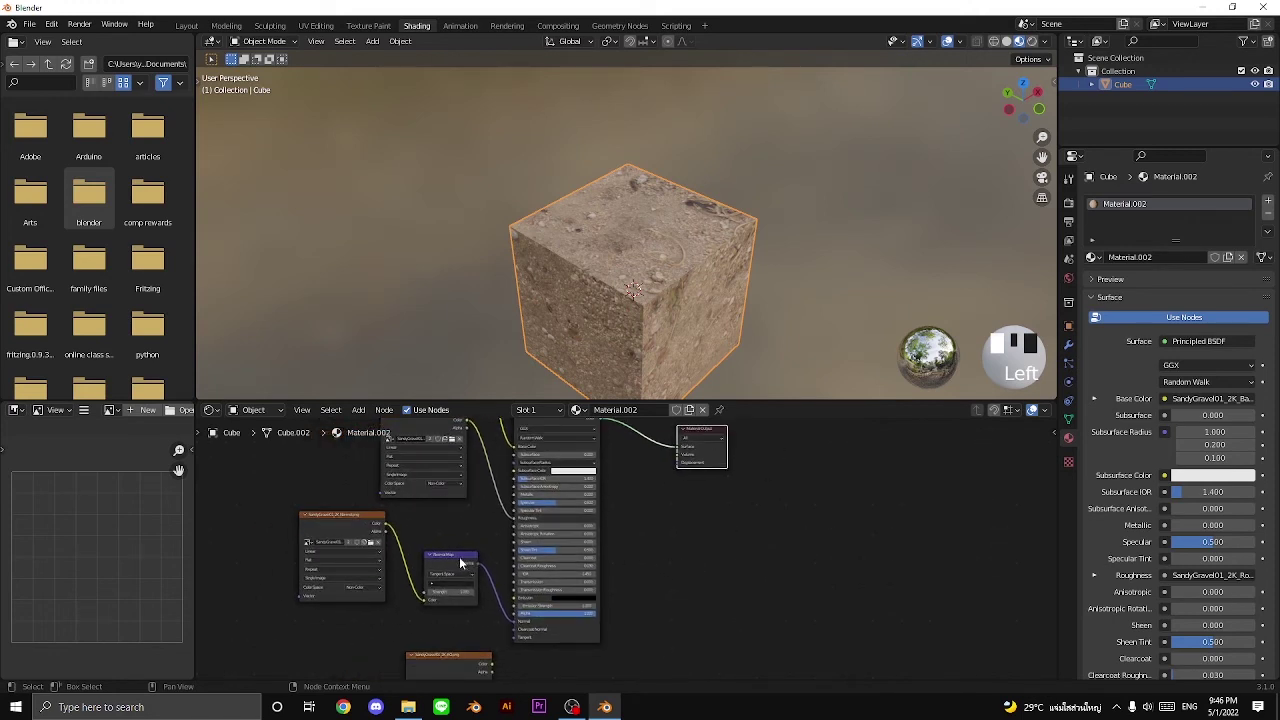
Move the Normal Map node slightly closer to the normal texture node
left_click_drag(460, 558, 453, 561)
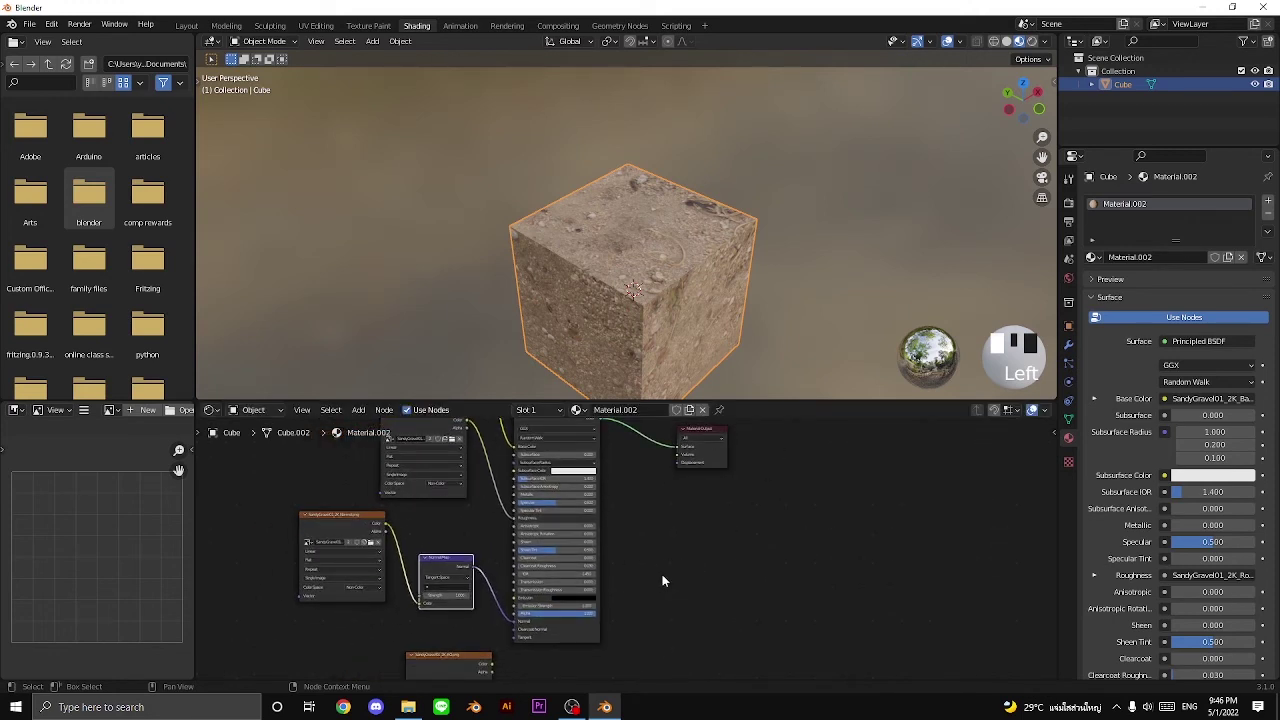
key("shift+a")
left_click(629, 517)
type("dis")
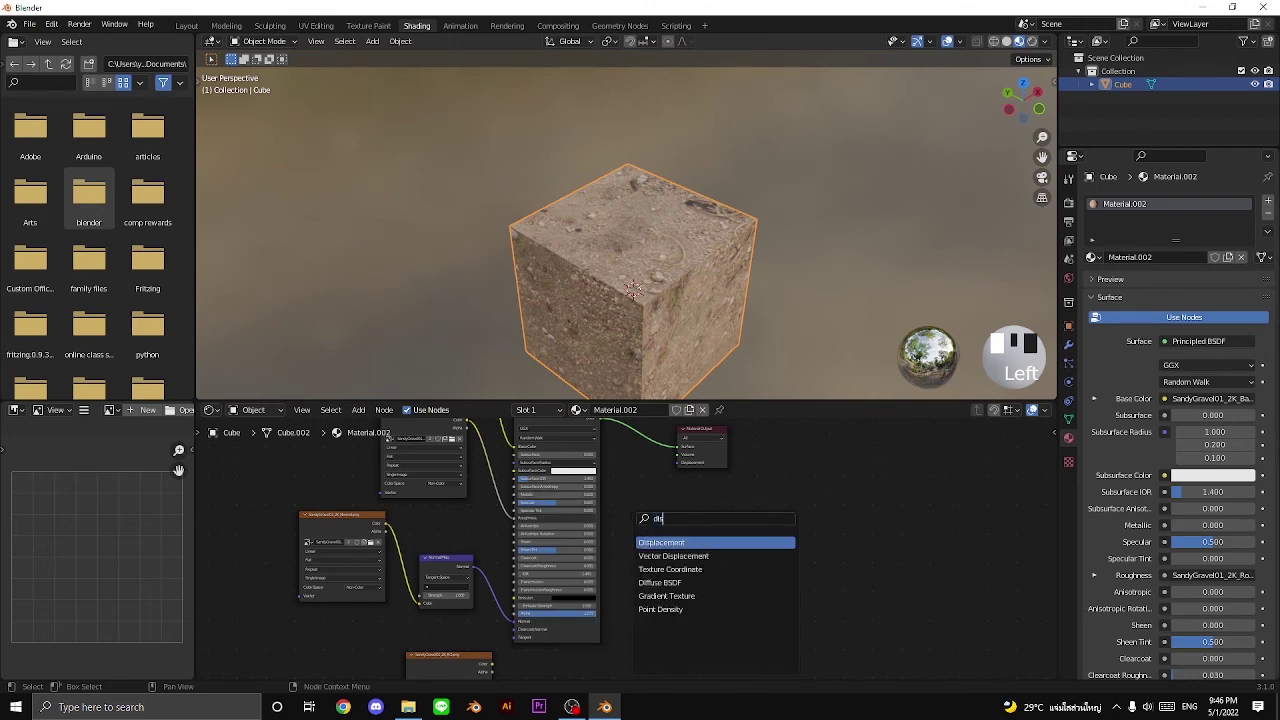
key("Escape")
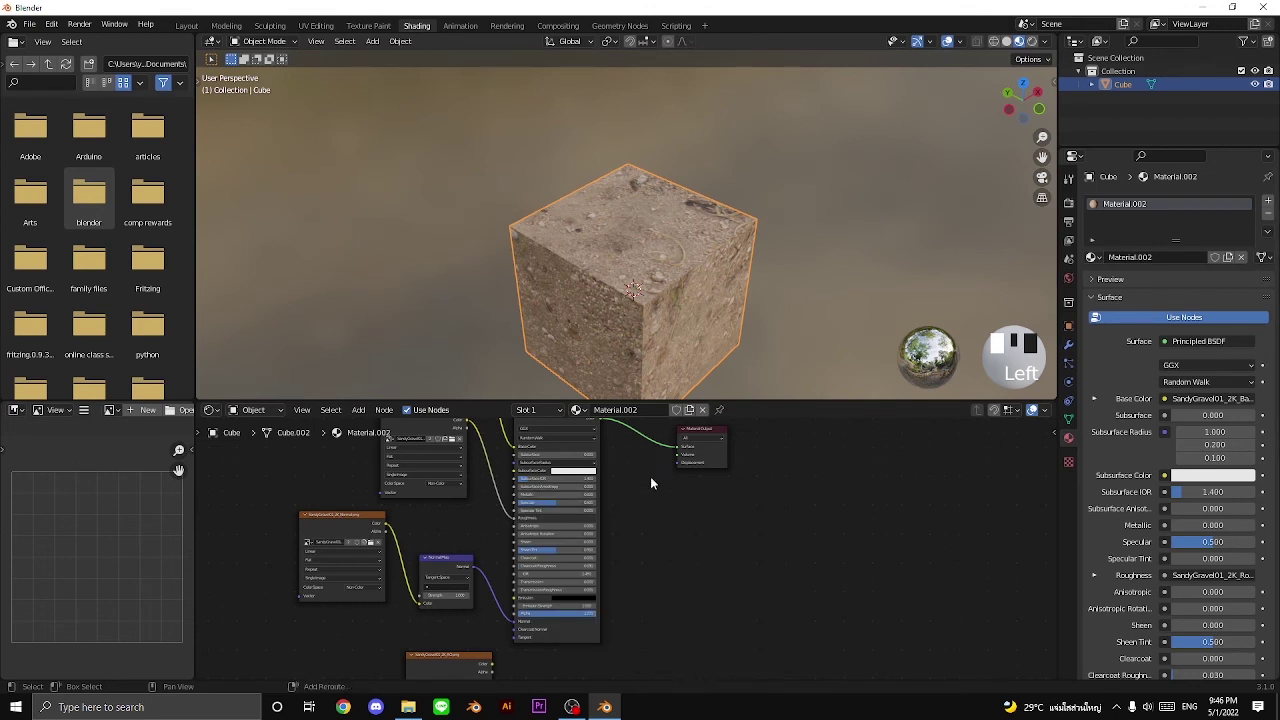
Add a Displacement node and place it below the Material Output node in the node tree
key("shift+a")
left_click(650, 476)
type("di")
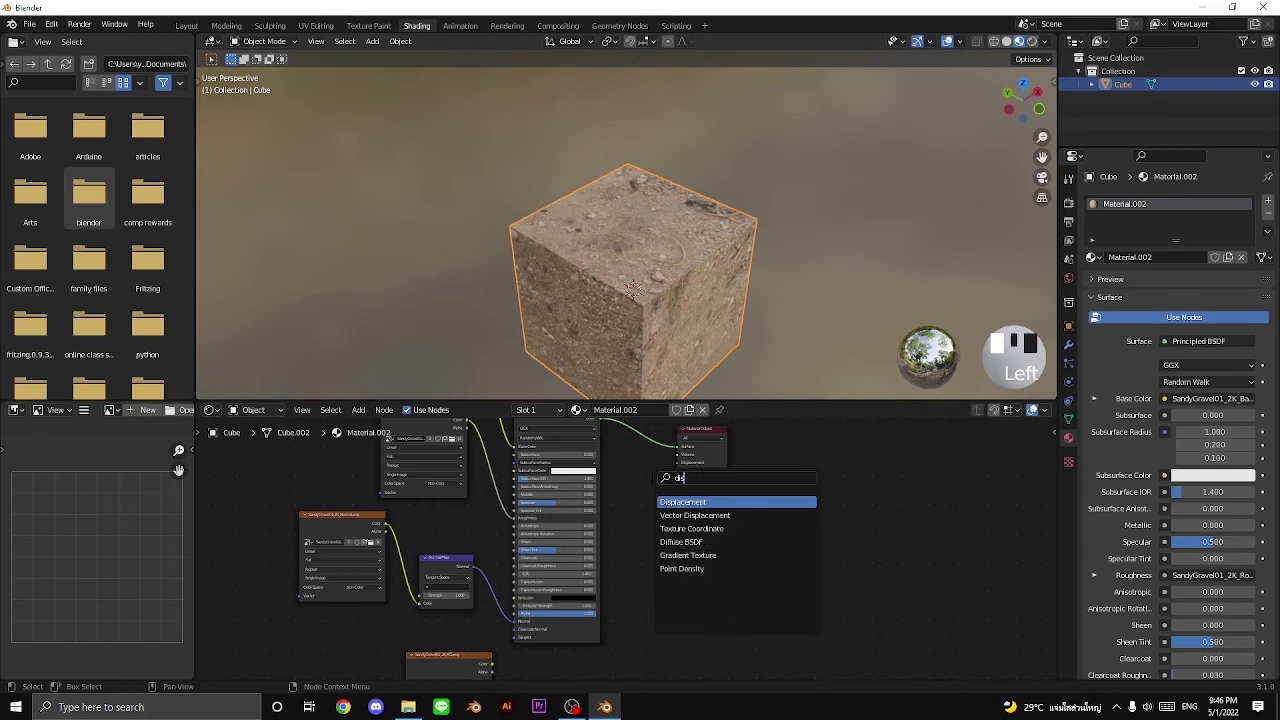
type("spla")
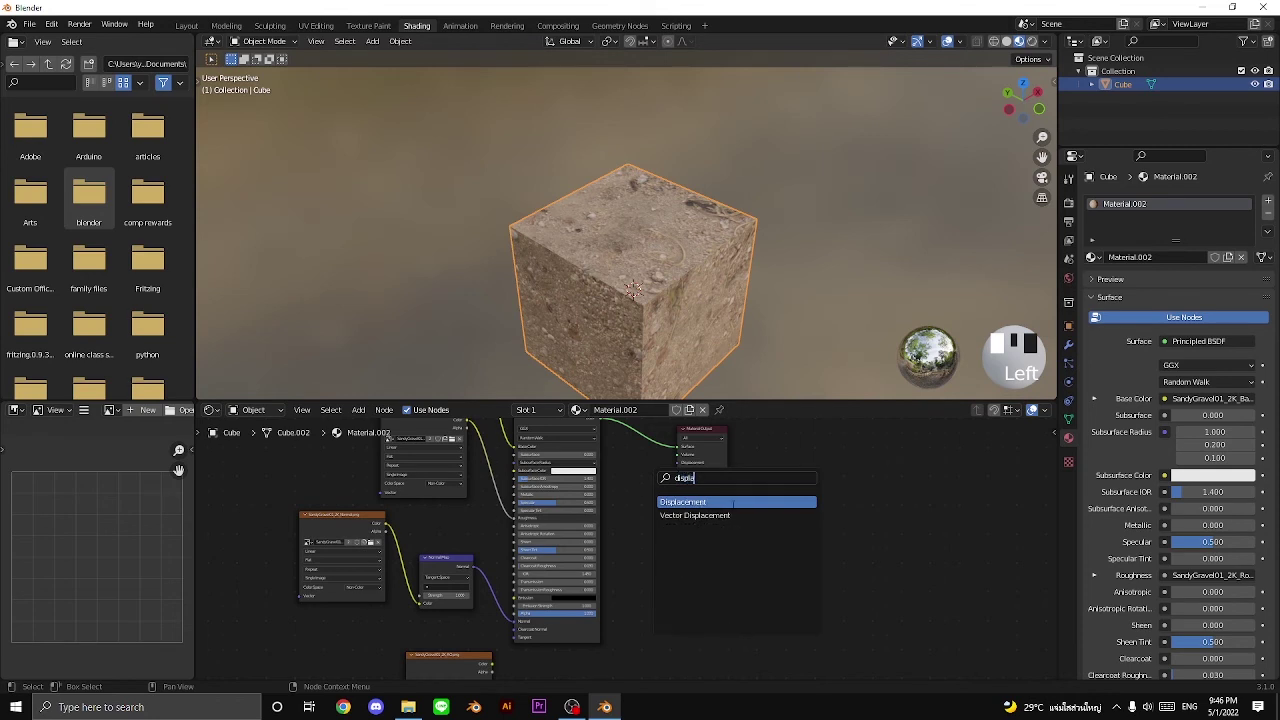
left_click(734, 502)
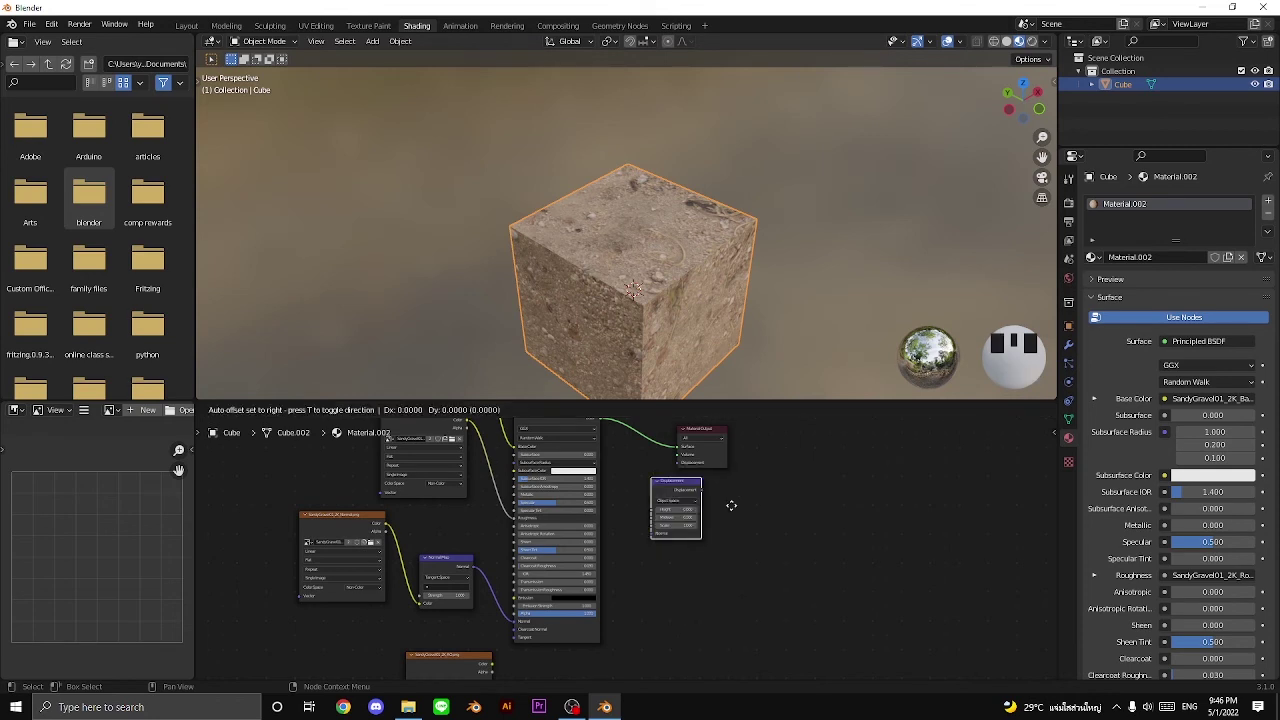
left_click(731, 592)
Connect the AO texture's Color output to the Displacement node's Height input, and its Displacement output to the Material Output's Displacement input
scroll(724, 589, "up", 3)
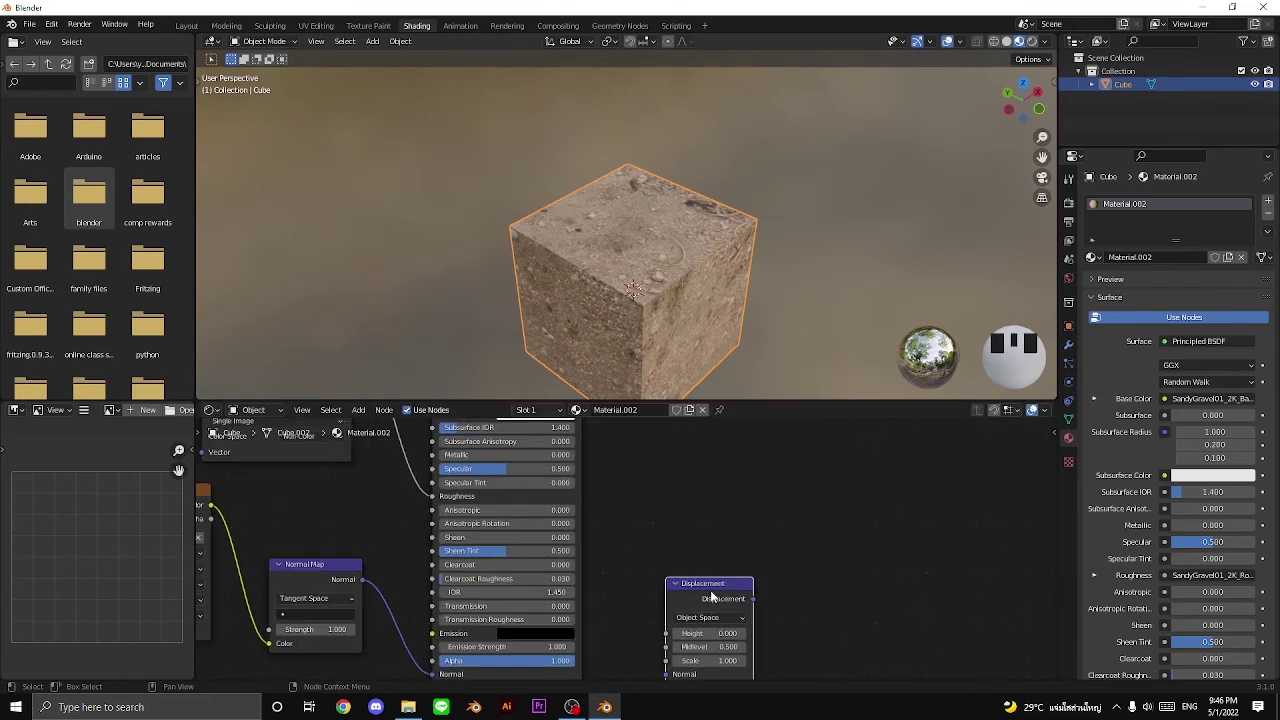
scroll(640, 575, "down", 4)
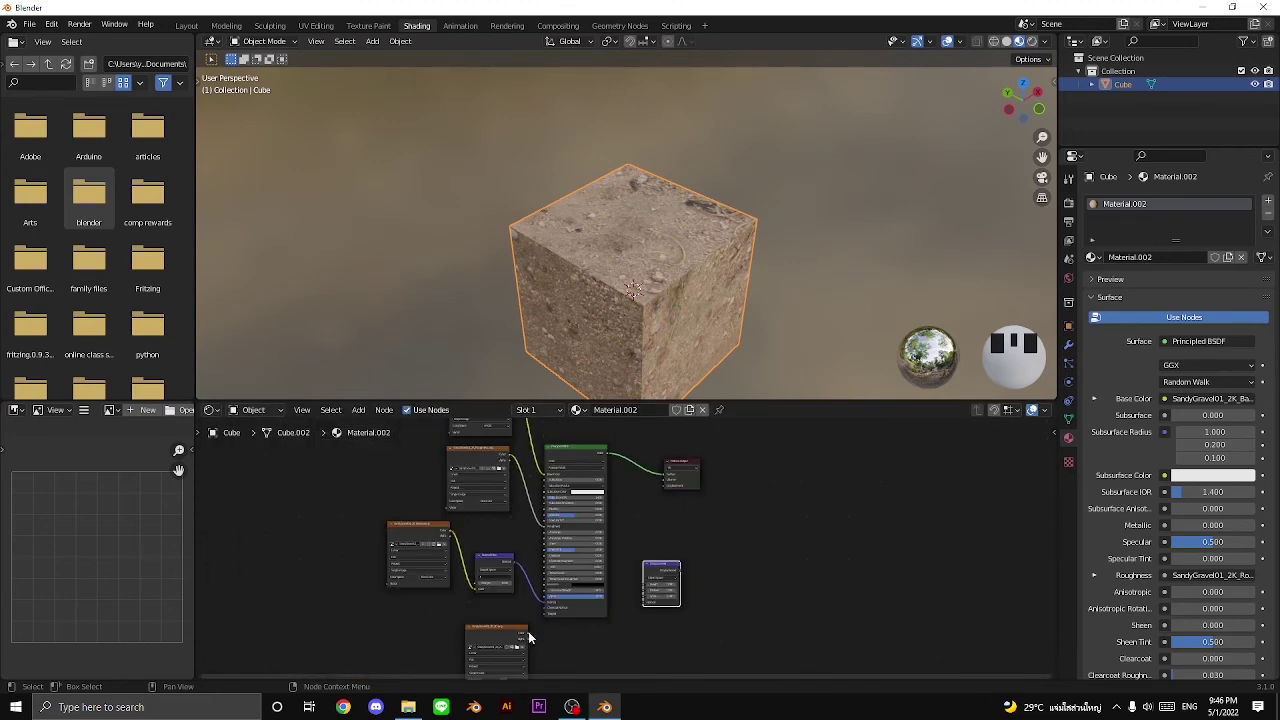
left_click_drag(527, 634, 630, 625)
scroll(568, 628, "up", 2)
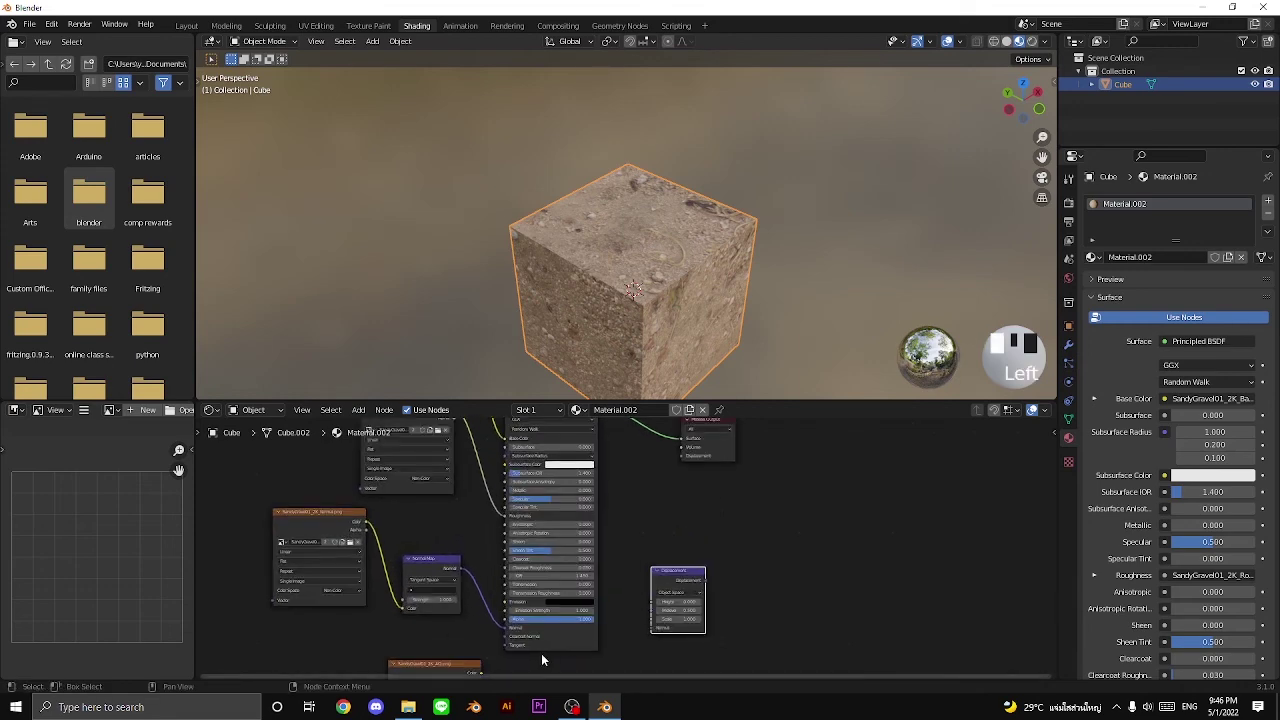
scroll(541, 660, "down", 2, "shift")
left_click_drag(487, 628, 652, 565)
middle_click_drag(700, 524, 652, 637)
left_click_drag(650, 638, 626, 515)
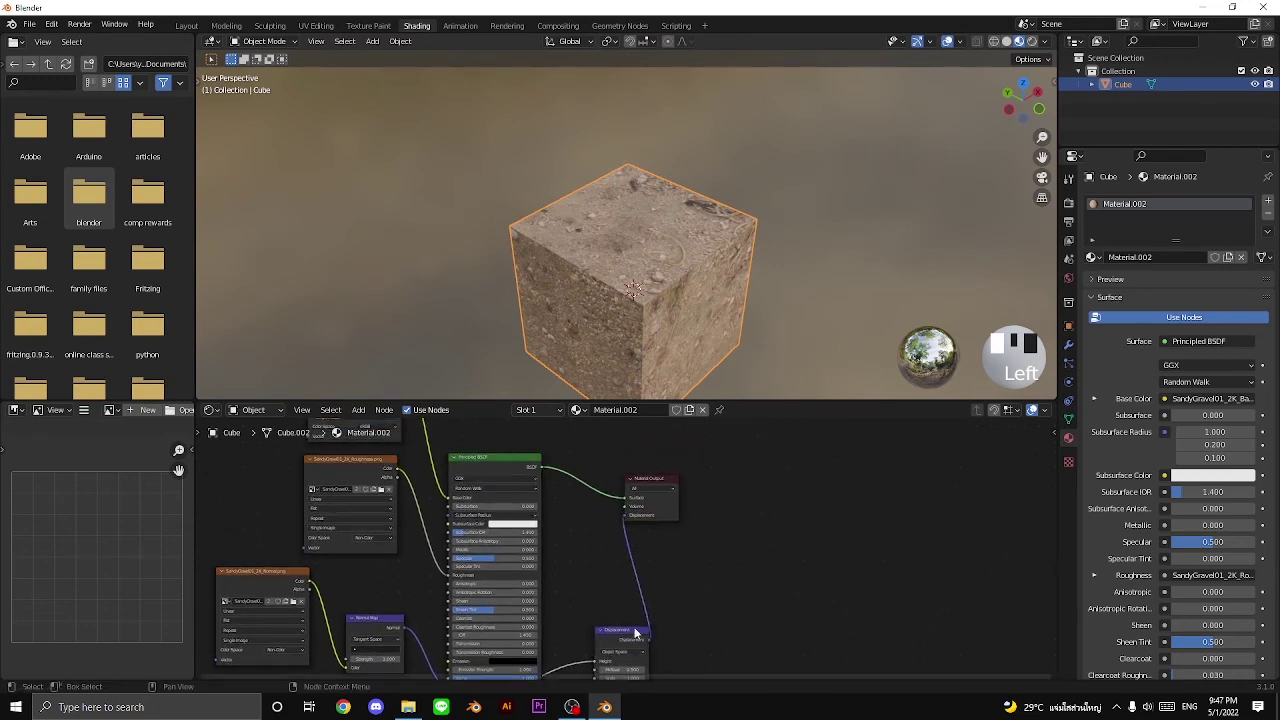
Examine the cube's surface up close and from several sides with the displacement connected
scroll(613, 270, "up", 2)
middle_click_drag(613, 270, 650, 300)
scroll(658, 310, "up", 1)
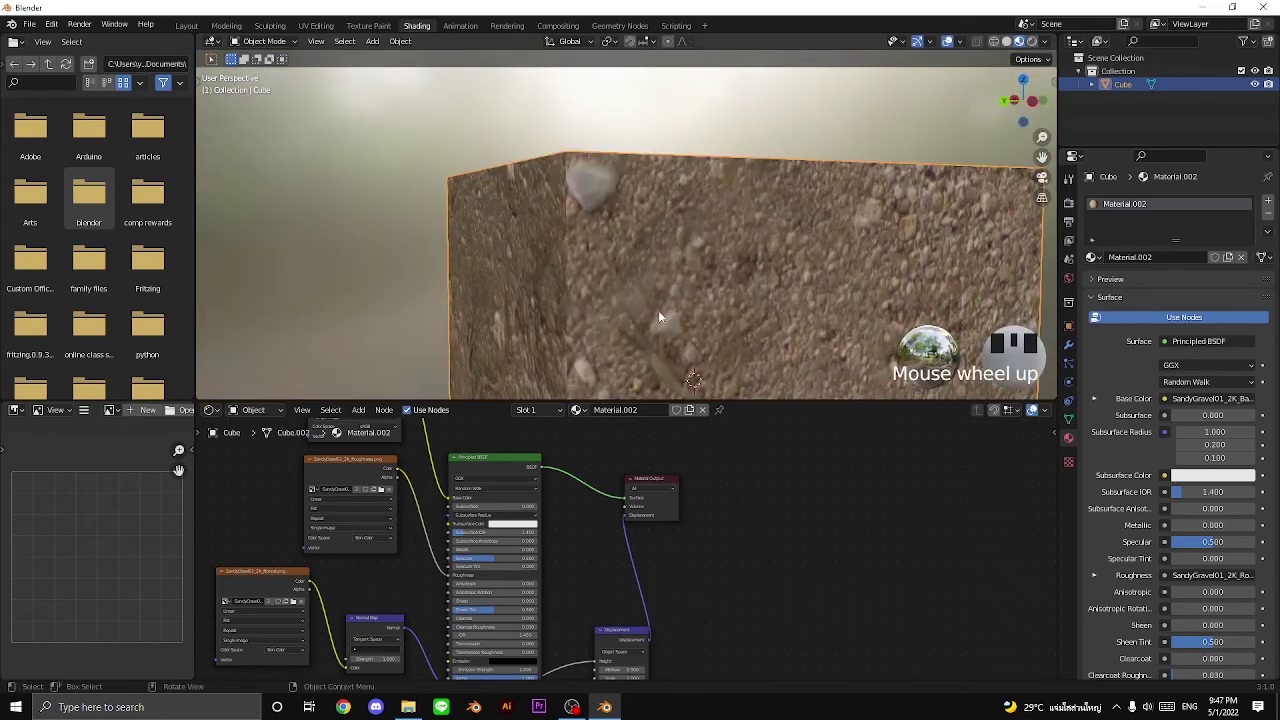
scroll(658, 310, "down", 4)
scroll(838, 566, "up", 2)
scroll(838, 566, "up", 2)
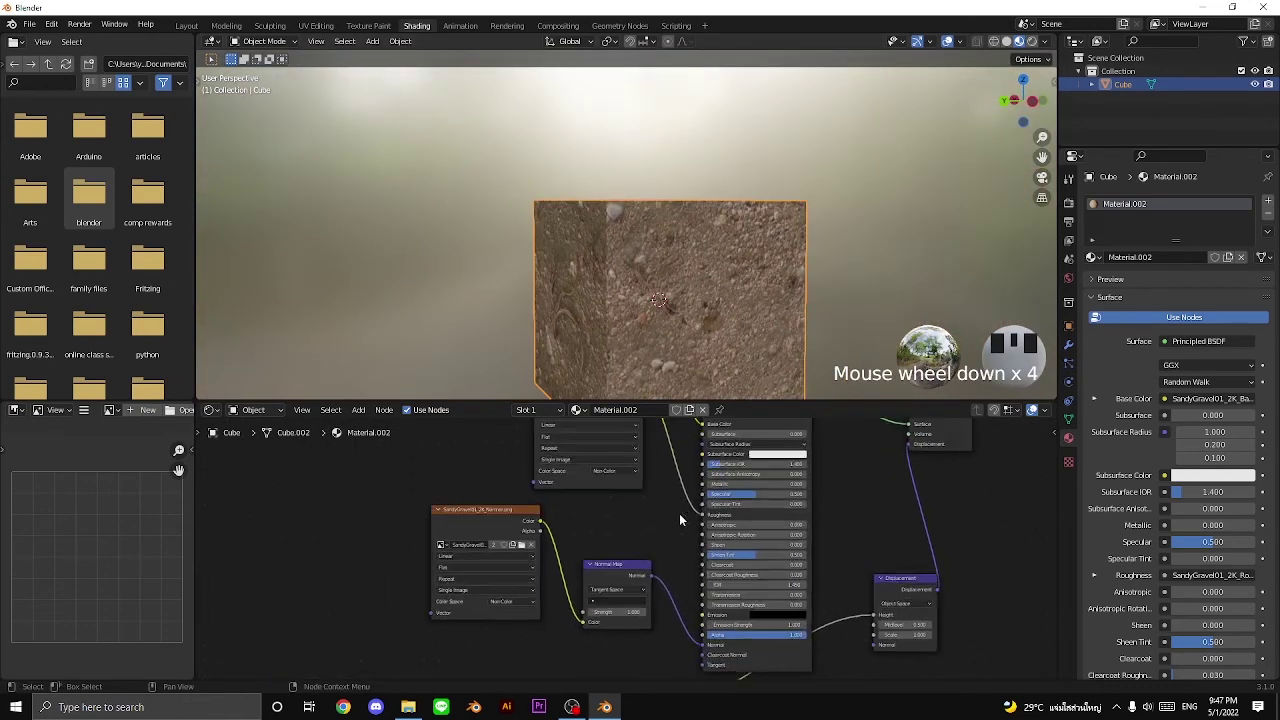
middle_click_drag(620, 300, 646, 290)
scroll(646, 290, "down", 1)
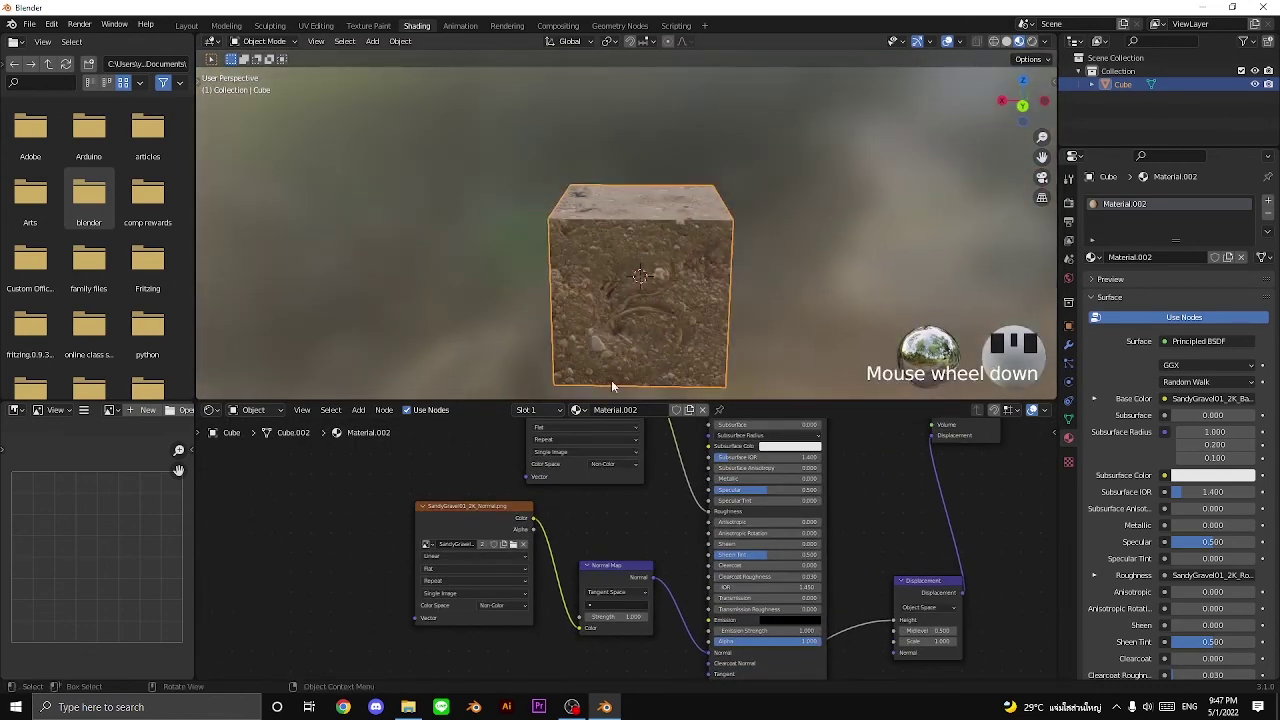
Set the Normal Map node's Strength to 6.300
scroll(572, 619, "up", 3)
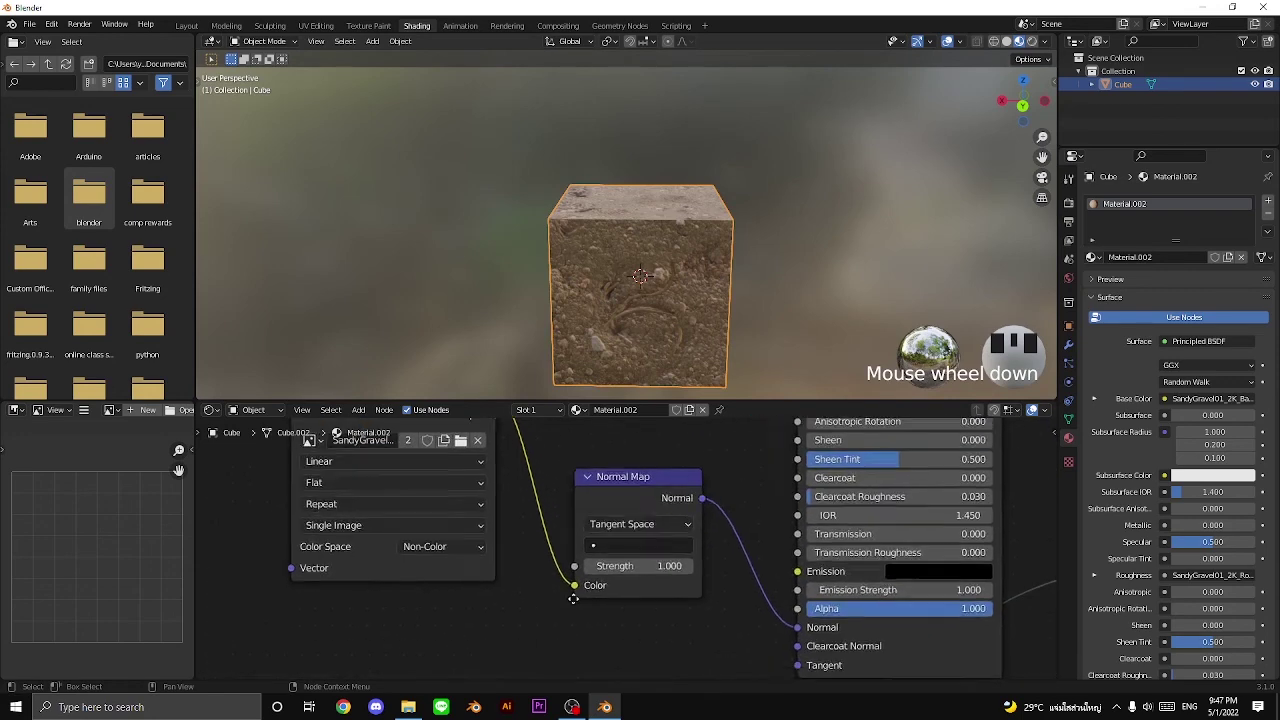
middle_click_drag(573, 598, 521, 628)
middle_click_drag(600, 280, 680, 290)
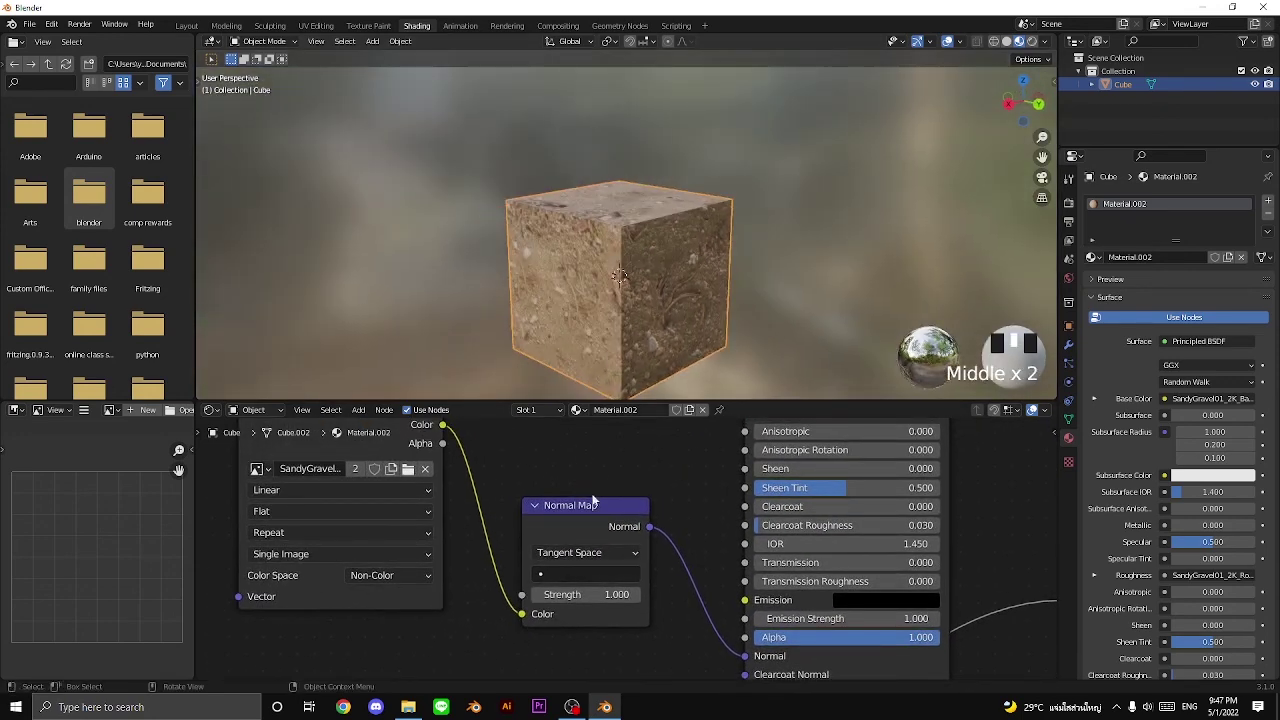
left_click_drag(590, 594, 720, 594)
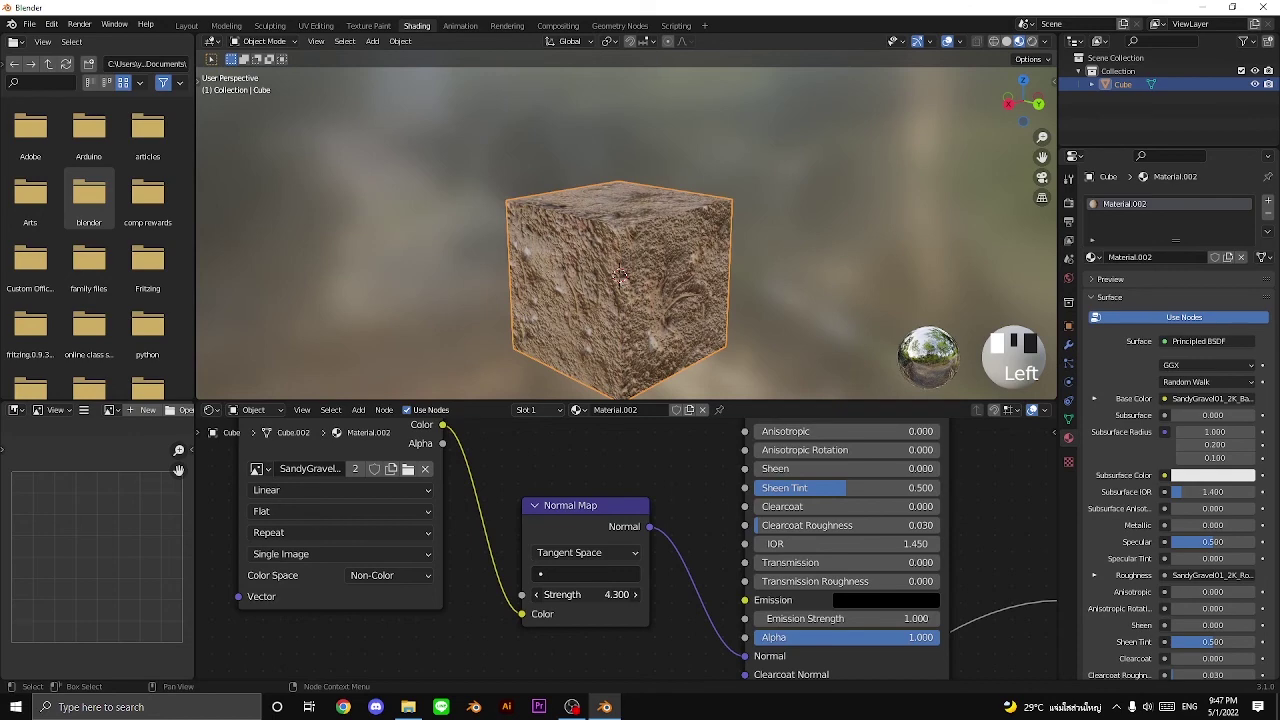
left_click_drag(620, 594, 612, 594)
Examine the cube's stronger surface relief from several angles and look over the complete node tree
mouse_move(620, 300)
middle_mouse_down()
mouse_move(572, 326)
mouse_move(744, 287)
mouse_move(706, 320)
mouse_move(618, 319)
mouse_move(736, 358)
mouse_move(760, 340)
mouse_move(741, 310)
mouse_move(595, 285)
mouse_move(623, 315)
mouse_move(627, 304)
middle_mouse_up()
scroll(612, 312, "up", 4)
scroll(736, 358, "down", 2)
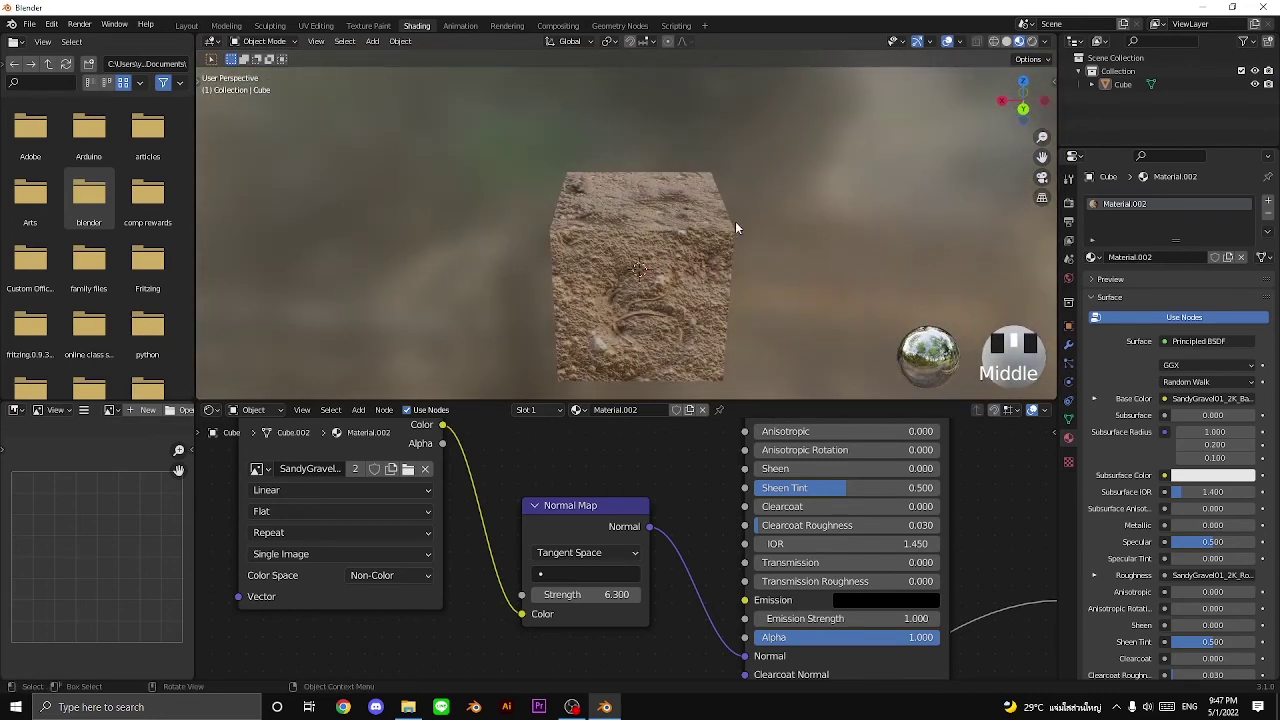
middle_click_drag(735, 228, 704, 285)
scroll(737, 256, "up", 1)
scroll(737, 256, "up", 1)
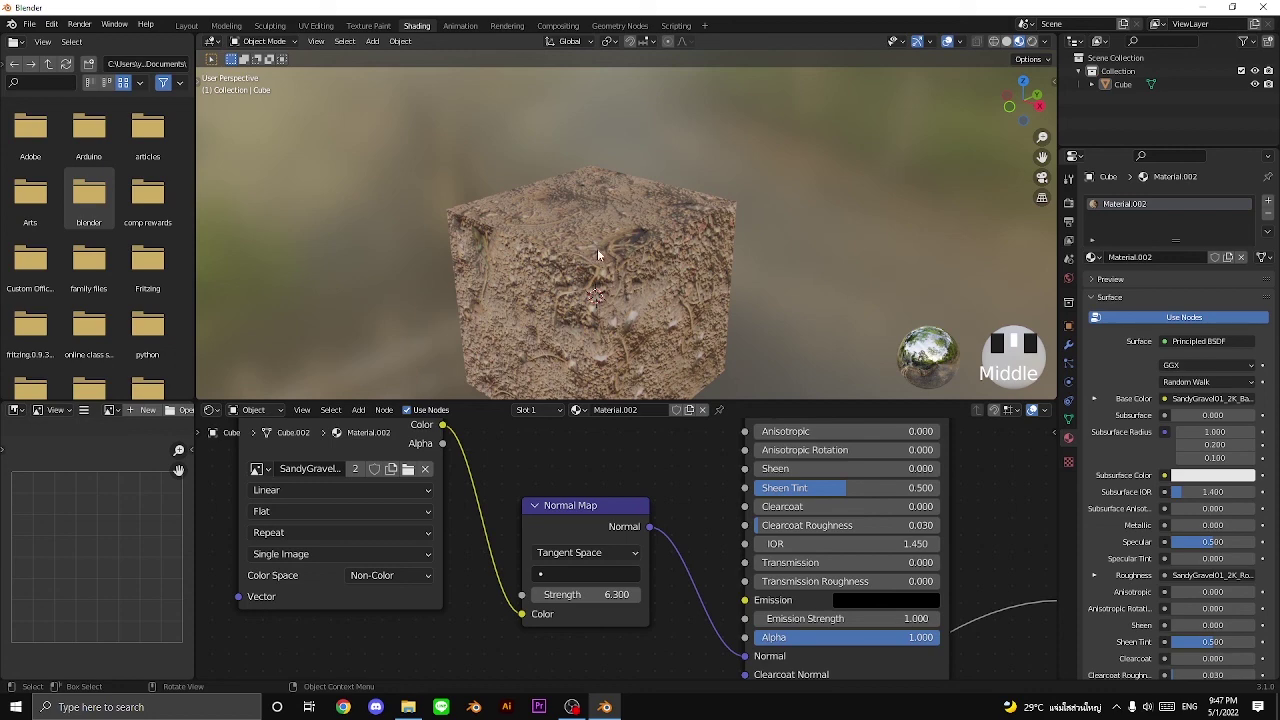
scroll(393, 568, "down", 2)
scroll(392, 562, "down", 4)
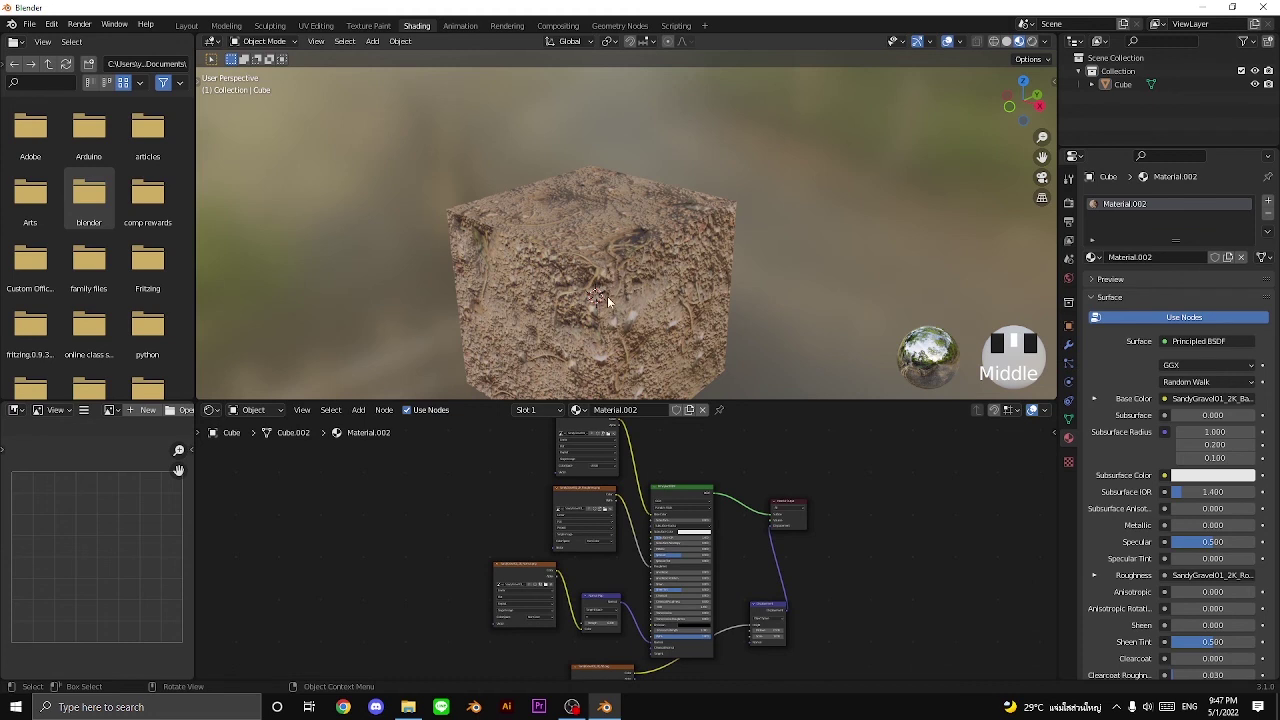
middle_click_drag(607, 300, 600, 366)
scroll(640, 289, "down", 2)
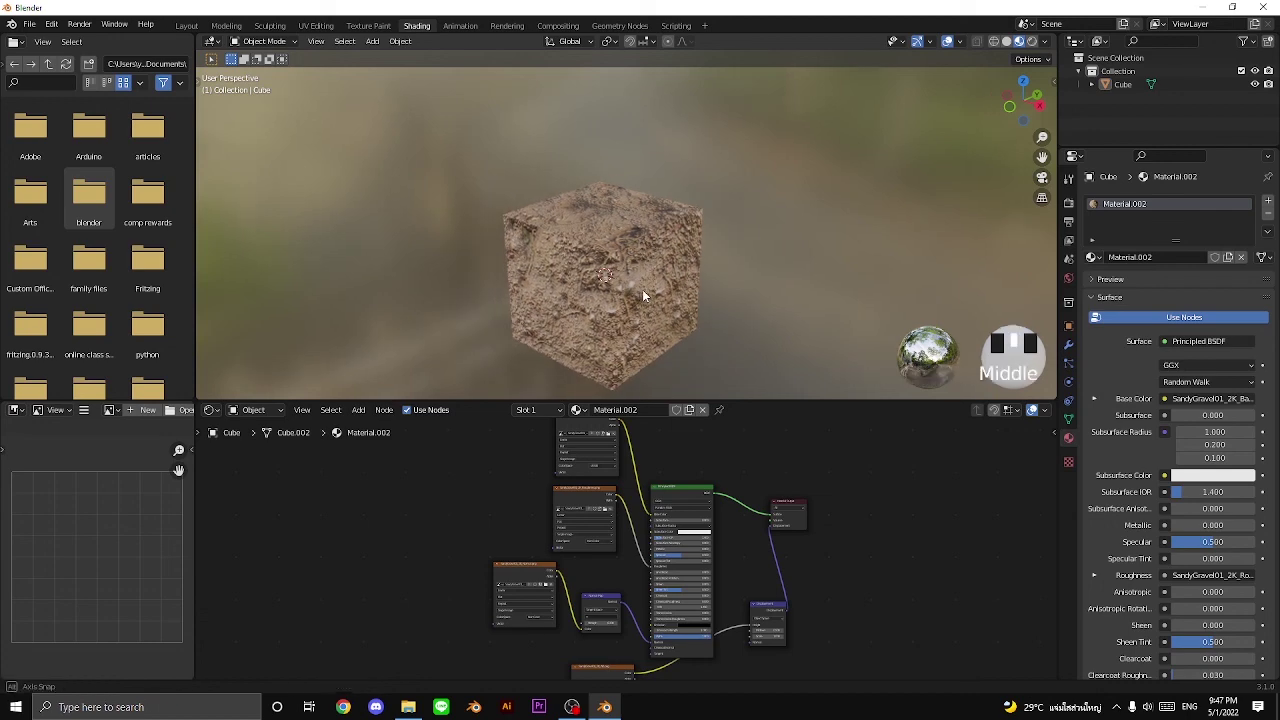
middle_click_drag(642, 289, 683, 308)
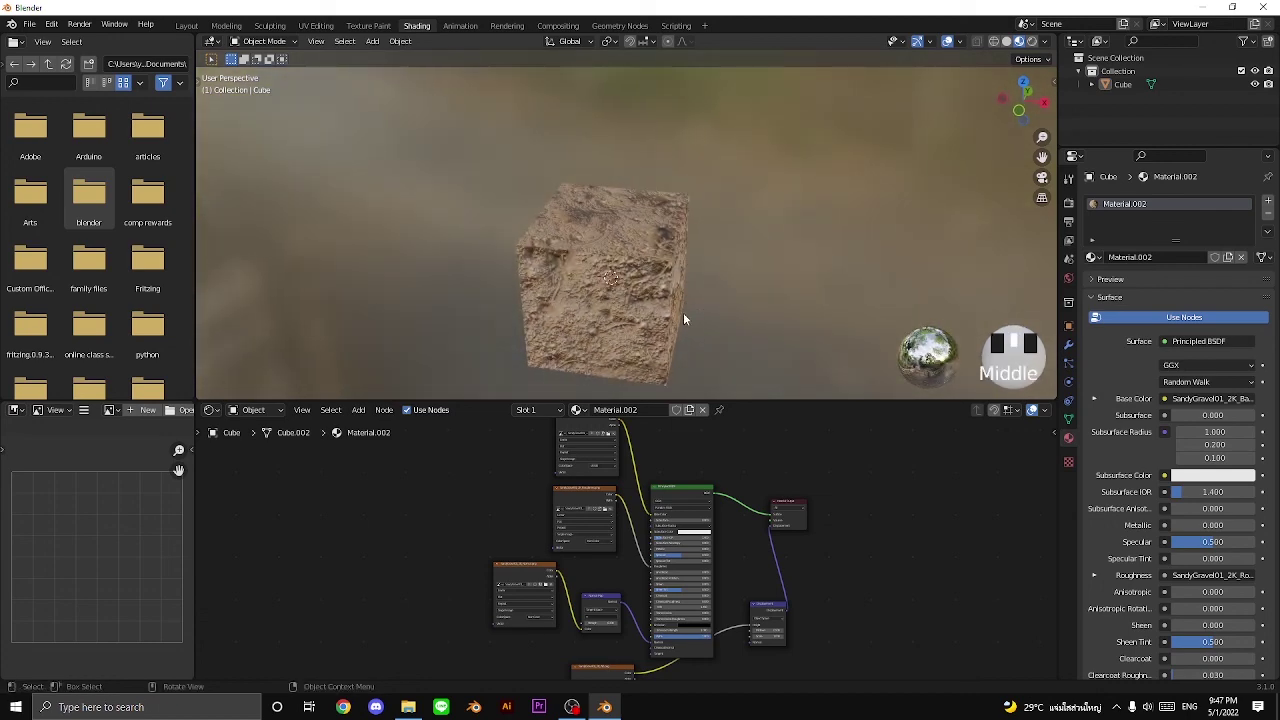
mouse_move(571, 707)
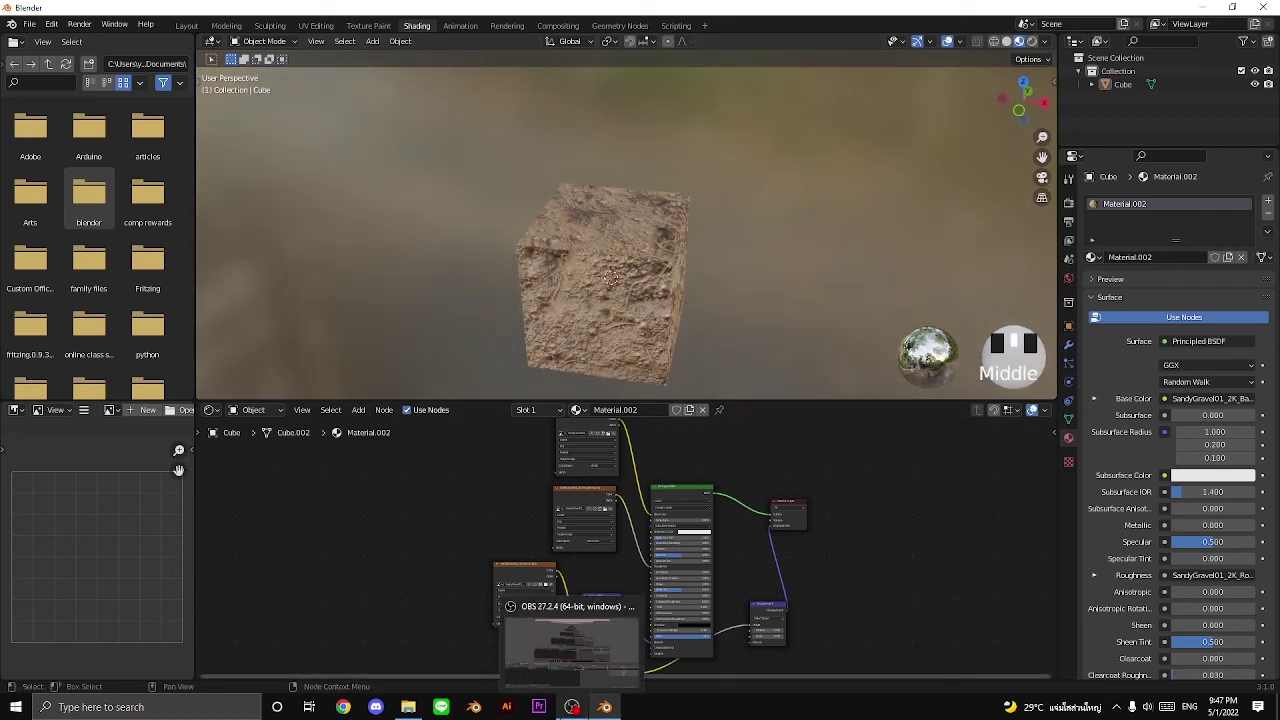